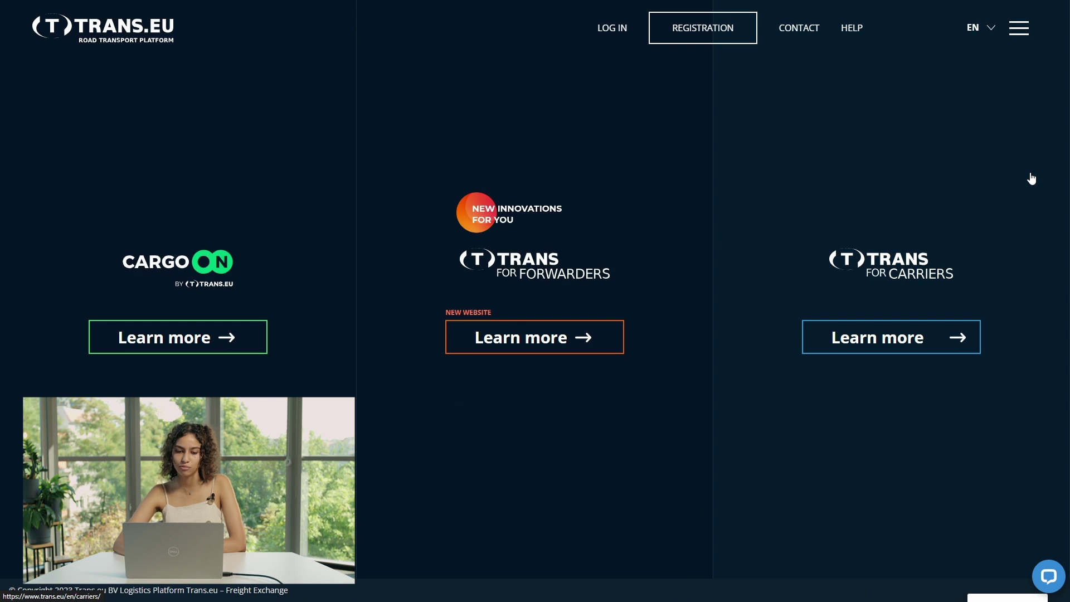
- Log in, then open Settings from the avatar menu at the Password and language tab
left_click(613, 37)
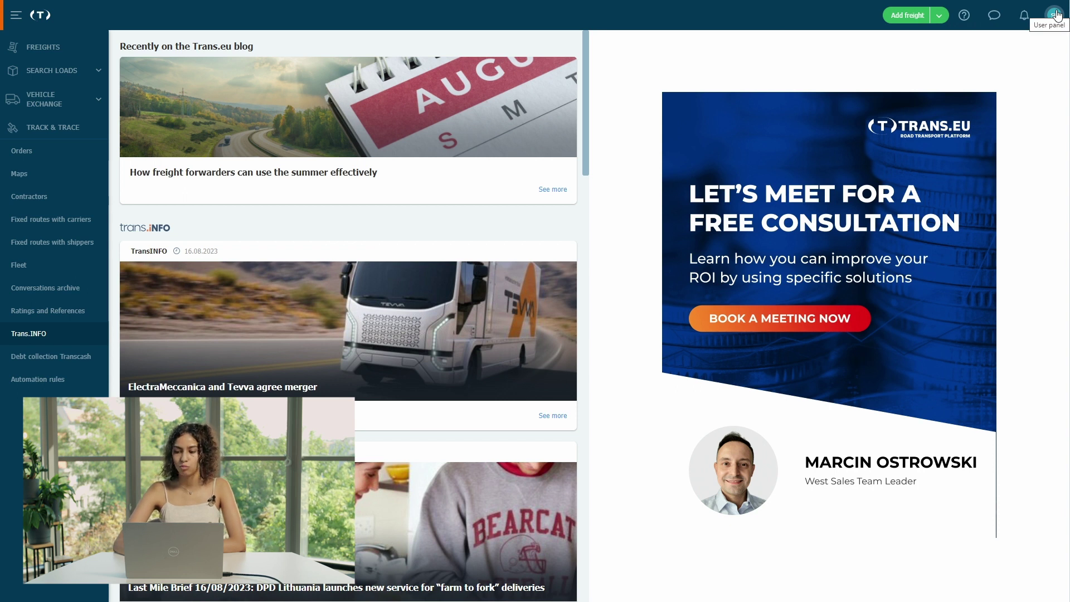
left_click(1054, 15)
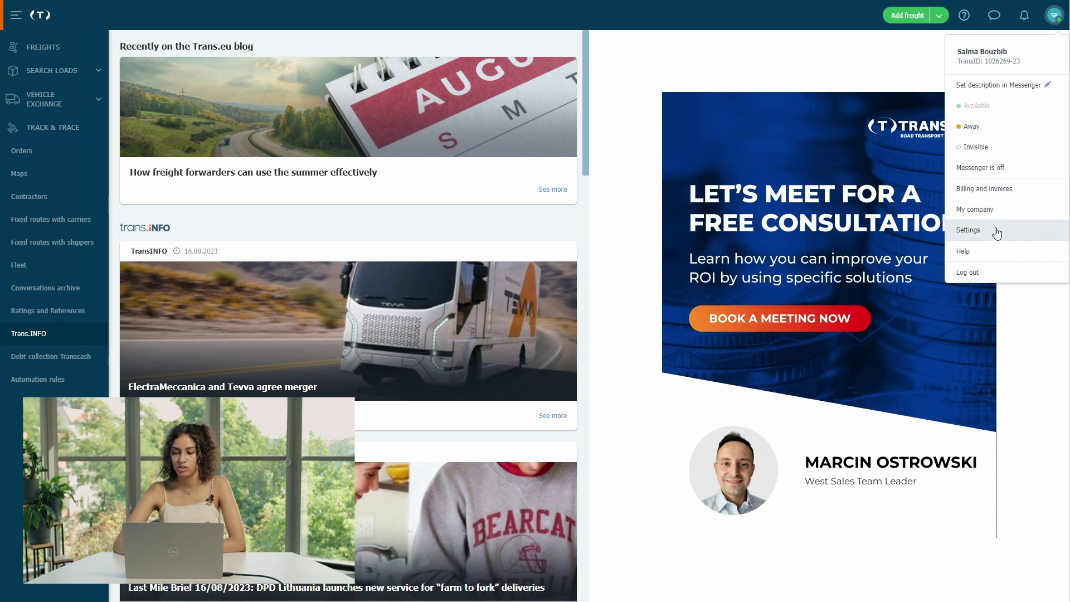
left_click(997, 232)
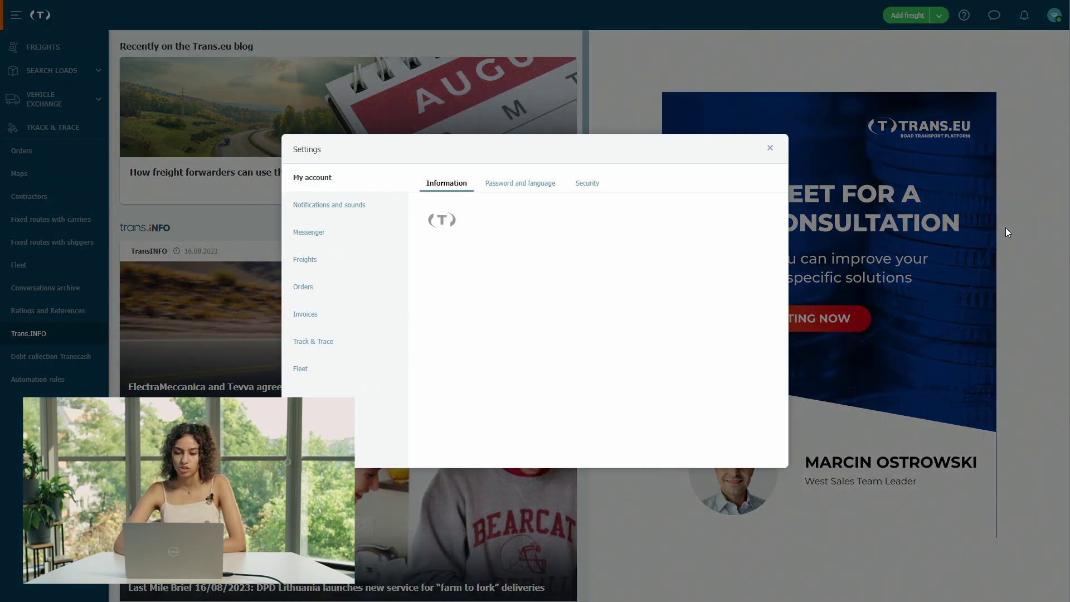
left_click(527, 185)
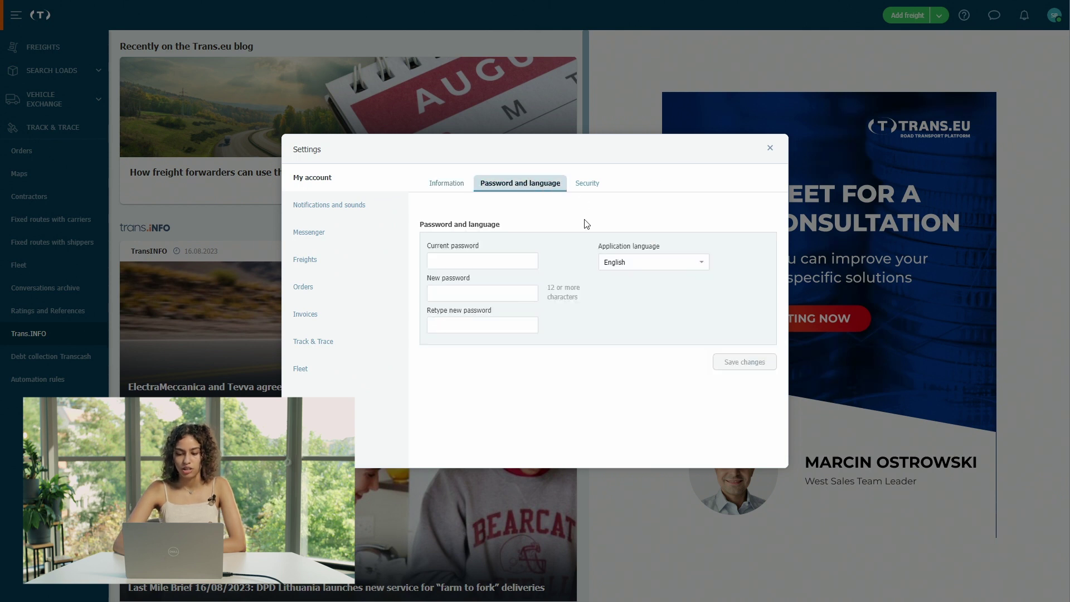
- Close Settings, check the latest notifications, and open the messenger panel
left_click(770, 148)
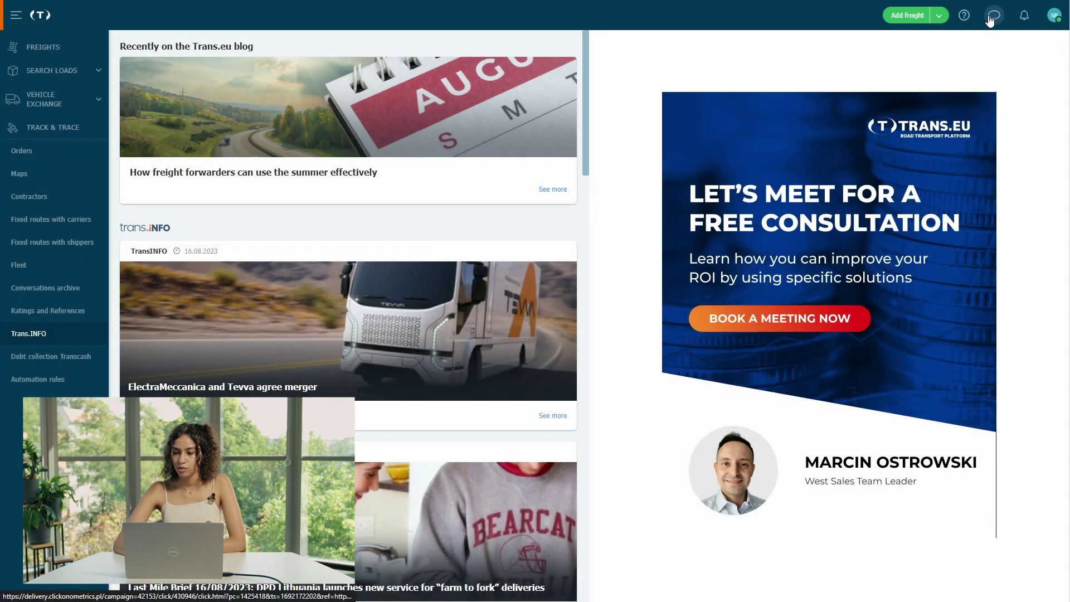
left_click(1028, 19)
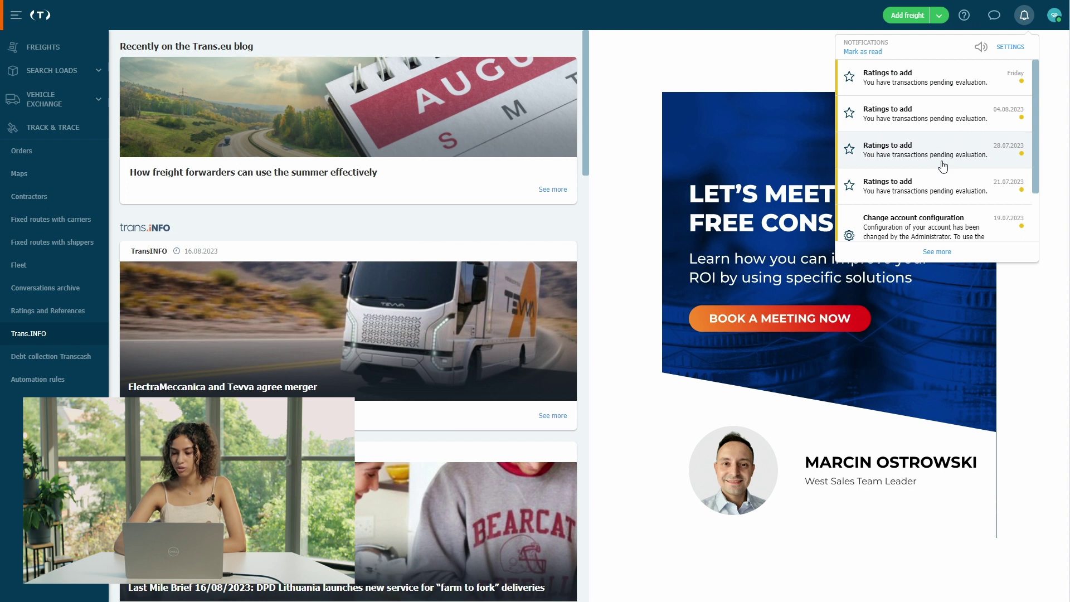
left_click(995, 17)
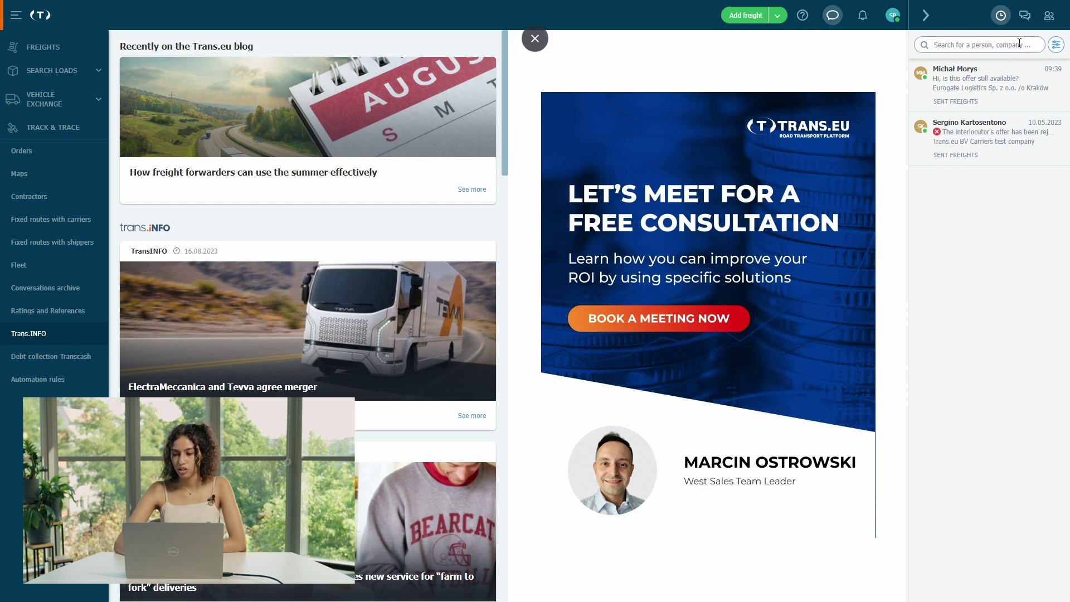
- Switch the messenger panel to saved contacts, view the help menu, and collapse the sidebar
left_click(1024, 15)
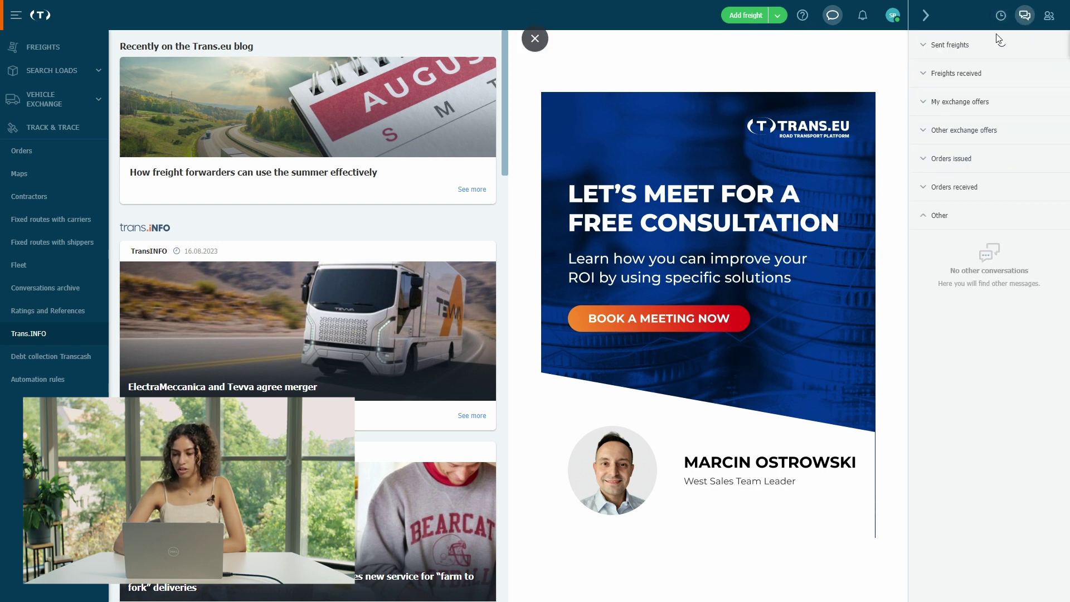
left_click(1048, 16)
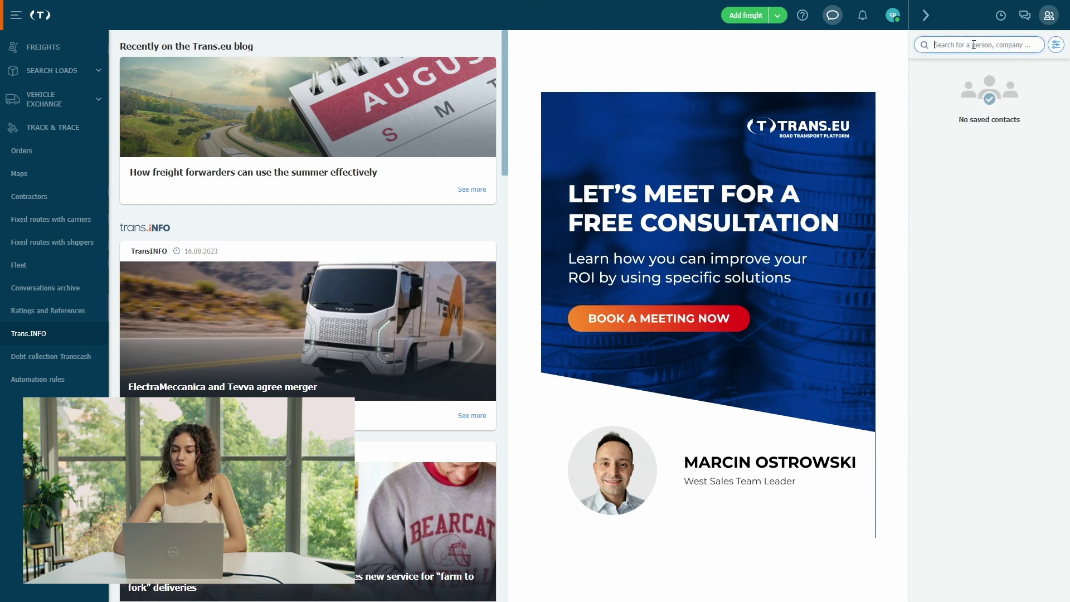
left_click(804, 17)
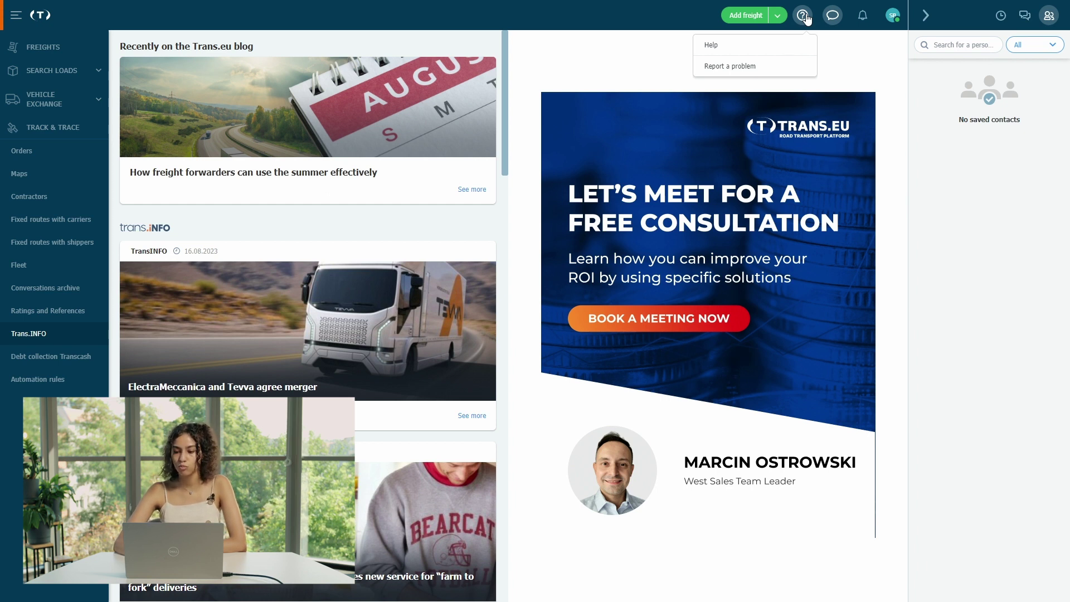
left_click(847, 60)
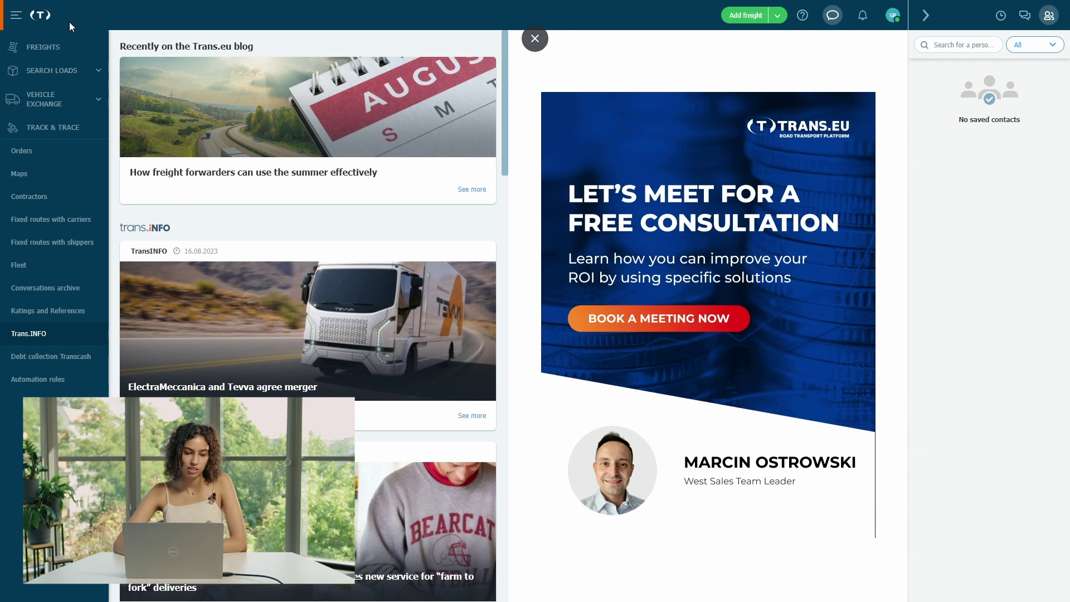
left_click(22, 15)
- Expand the sidebar, open FREIGHTS, and show the loading, unloading and status filters
left_click(21, 15)
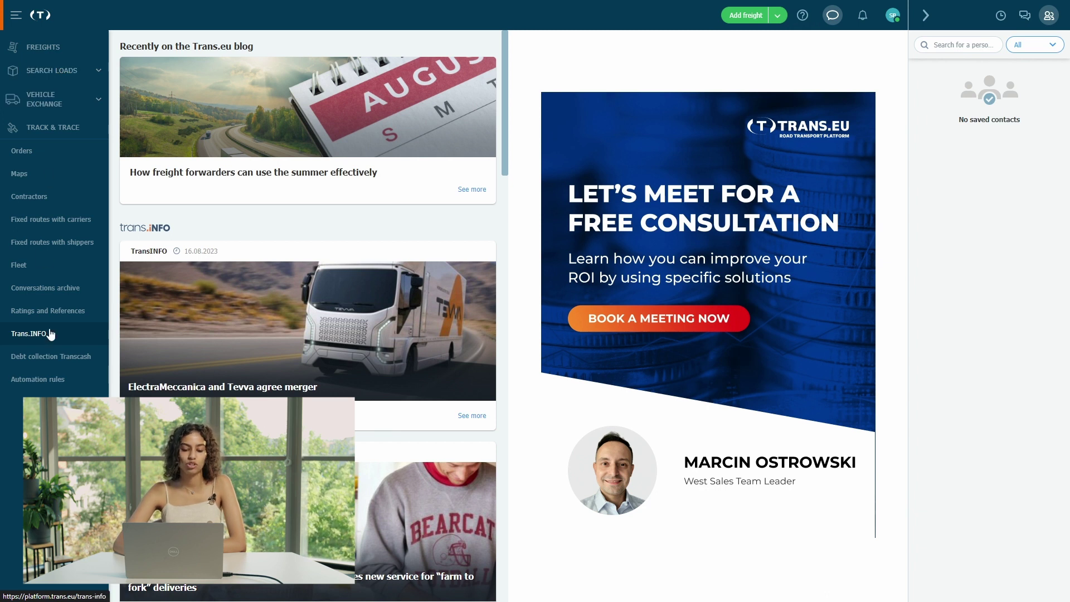
left_click(67, 49)
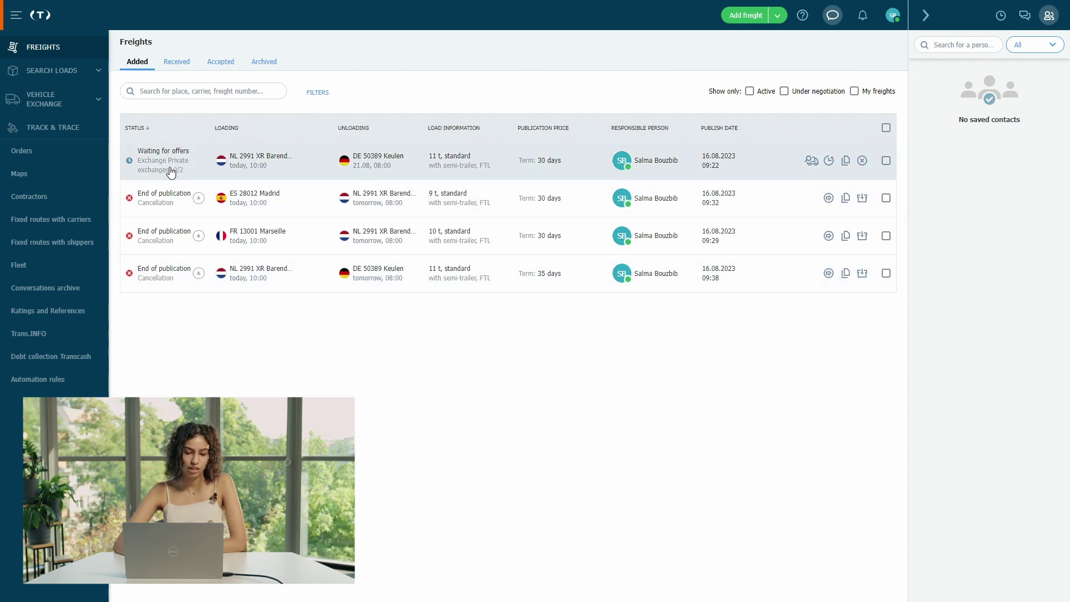
mouse_move(172, 172)
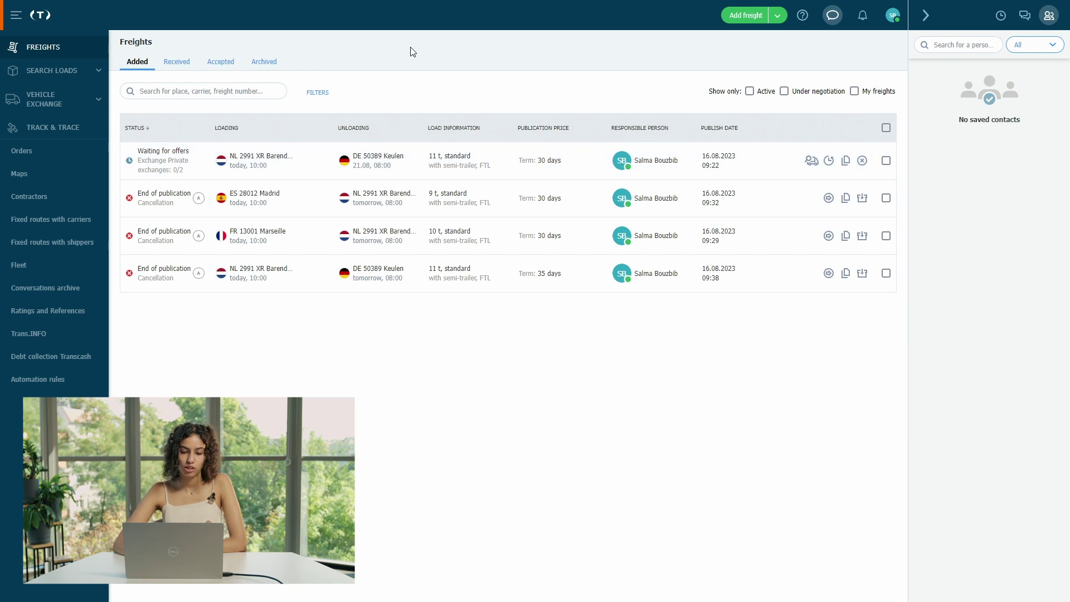
left_click(319, 99)
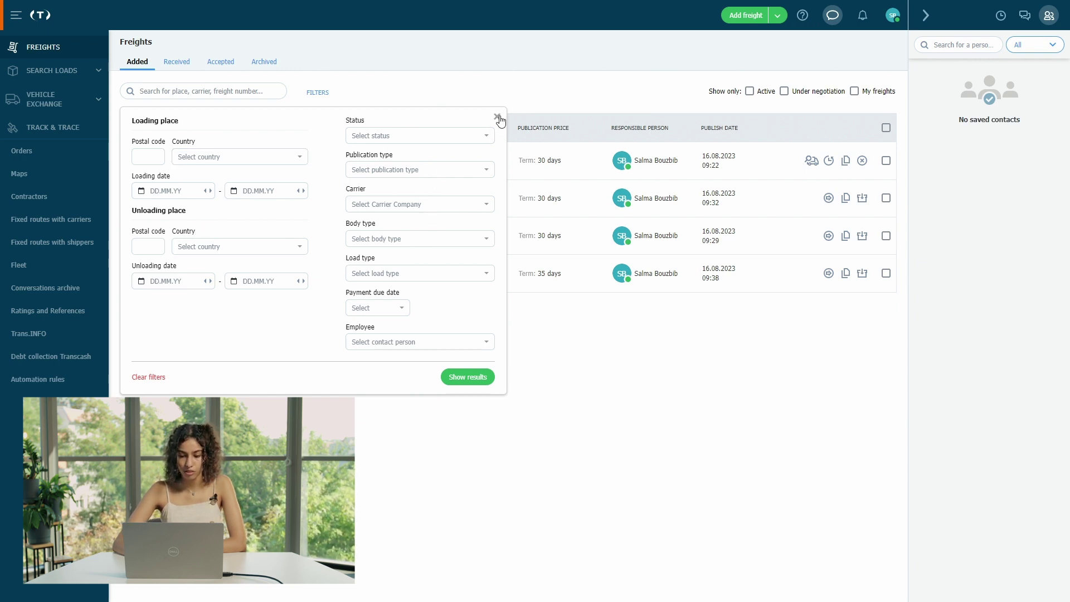
left_click(497, 117)
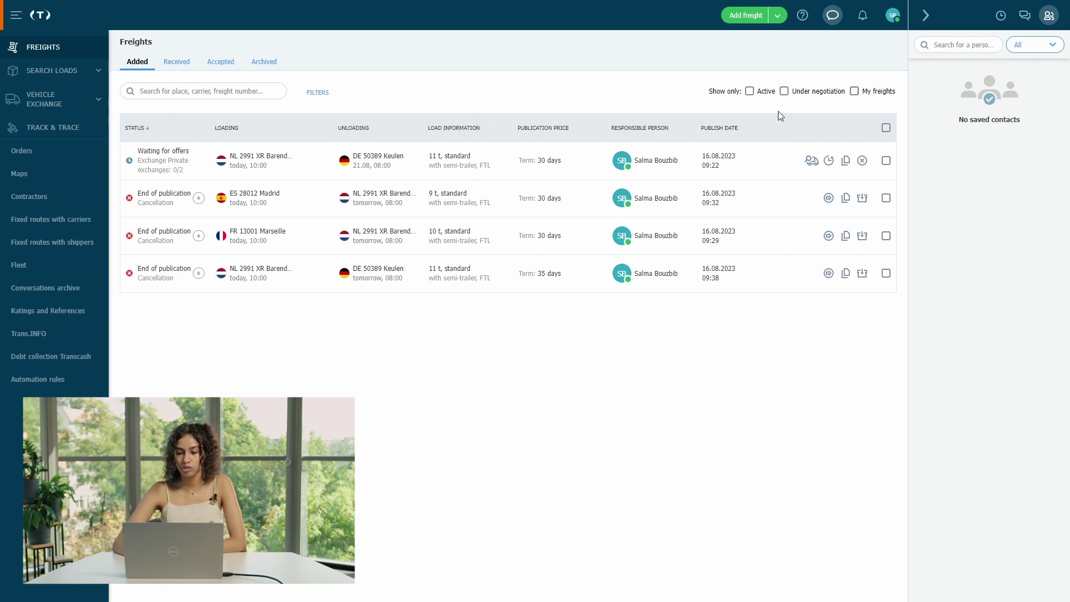
left_click(761, 94)
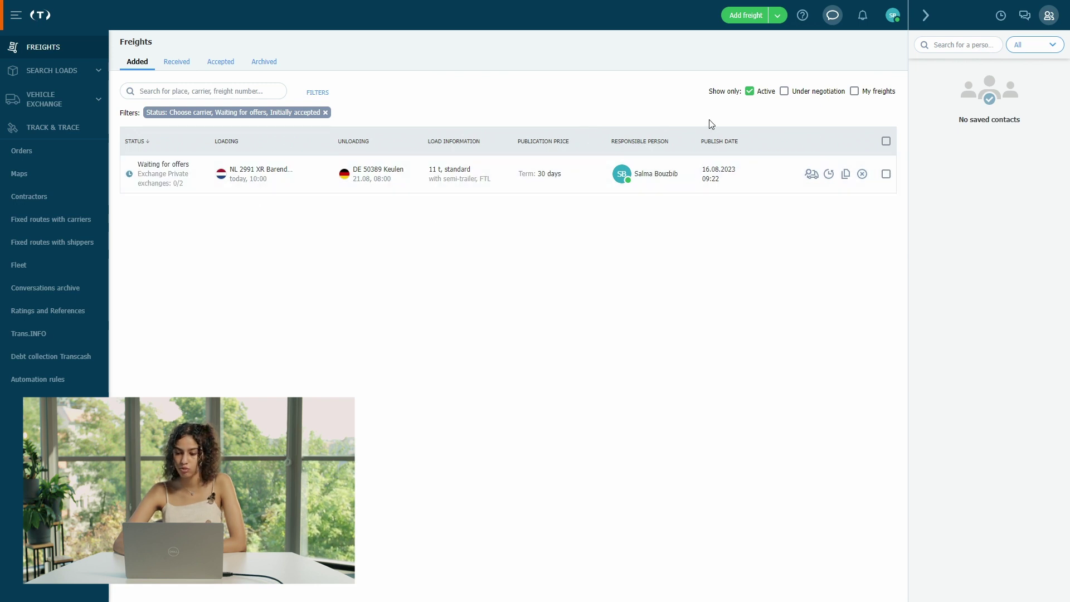
left_click(771, 99)
left_click(791, 94)
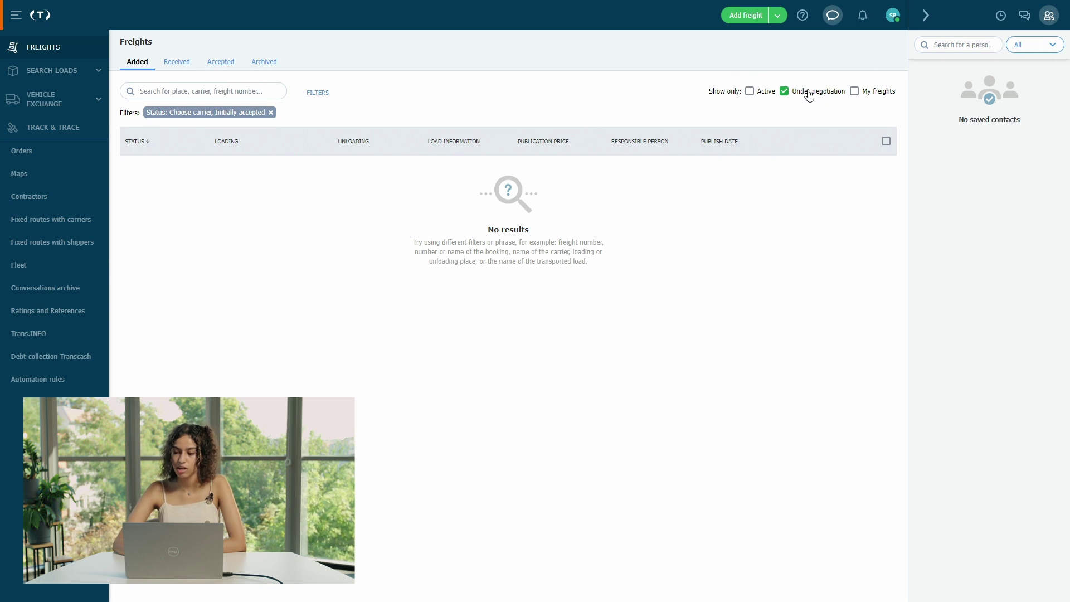
left_click(875, 96)
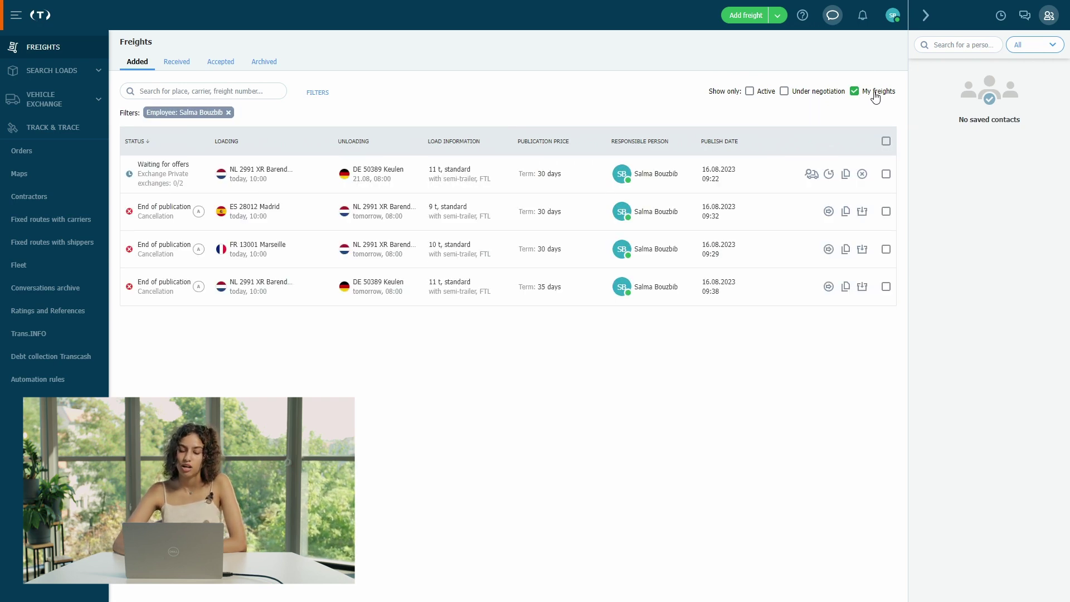
left_click(875, 96)
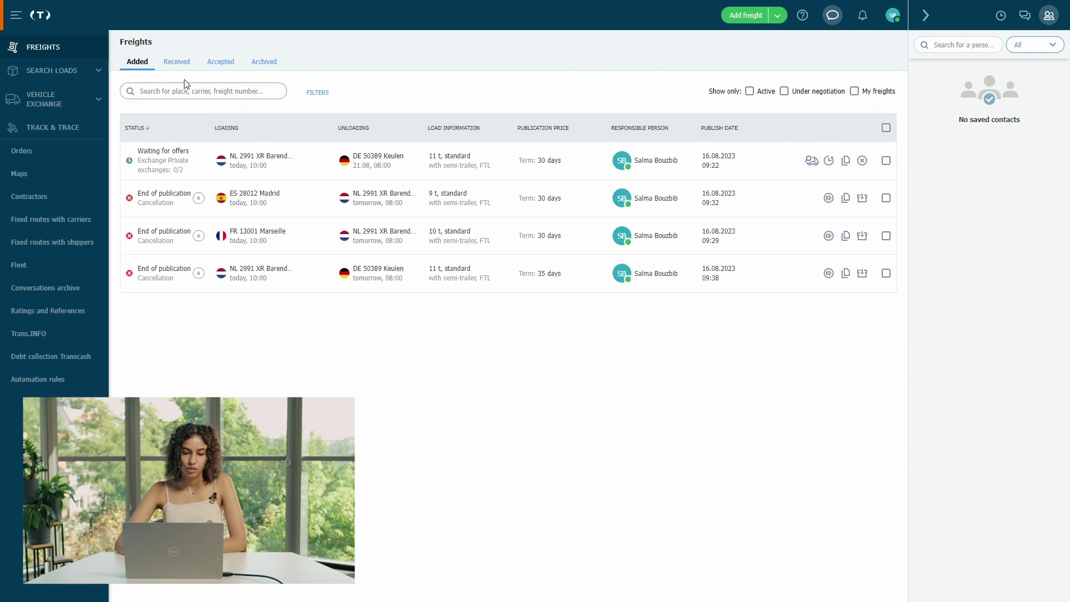
- Browse the Received, Accepted and Archived freight tabs, then go to Search loads For me
left_click(177, 62)
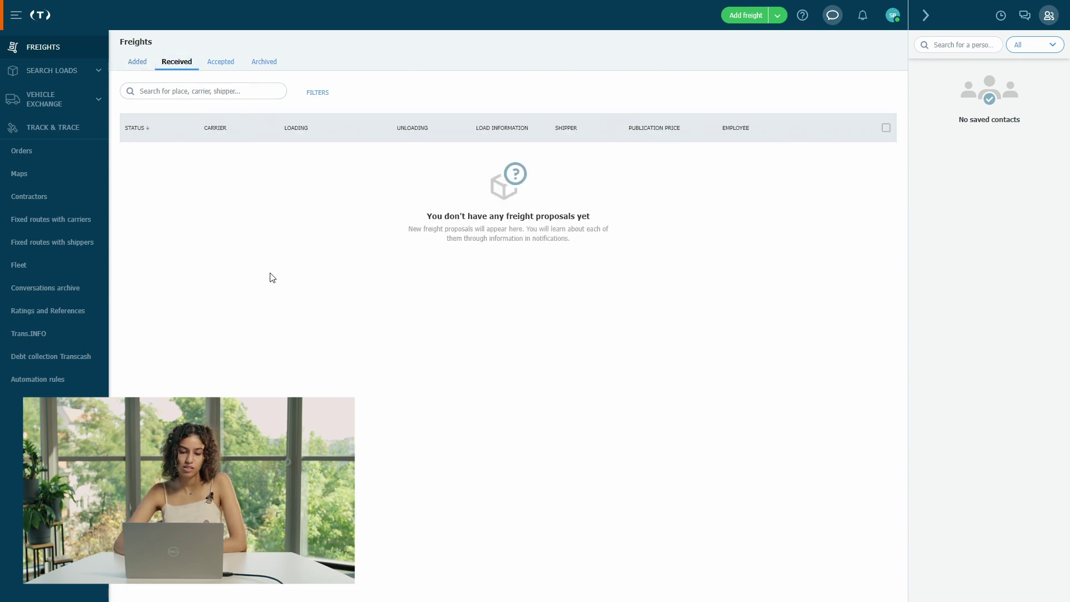
left_click(223, 65)
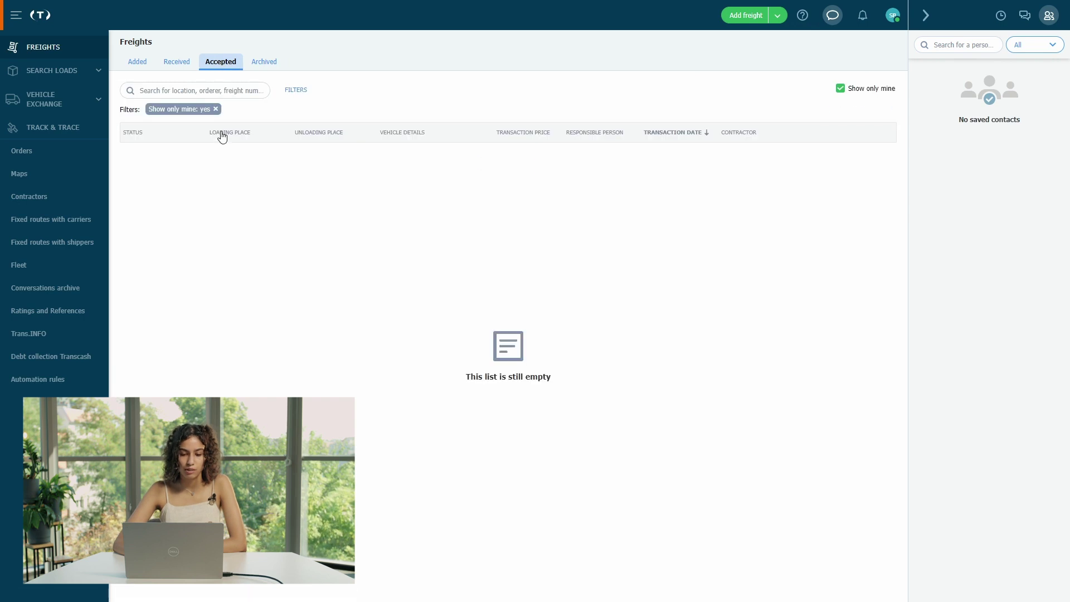
left_click(269, 61)
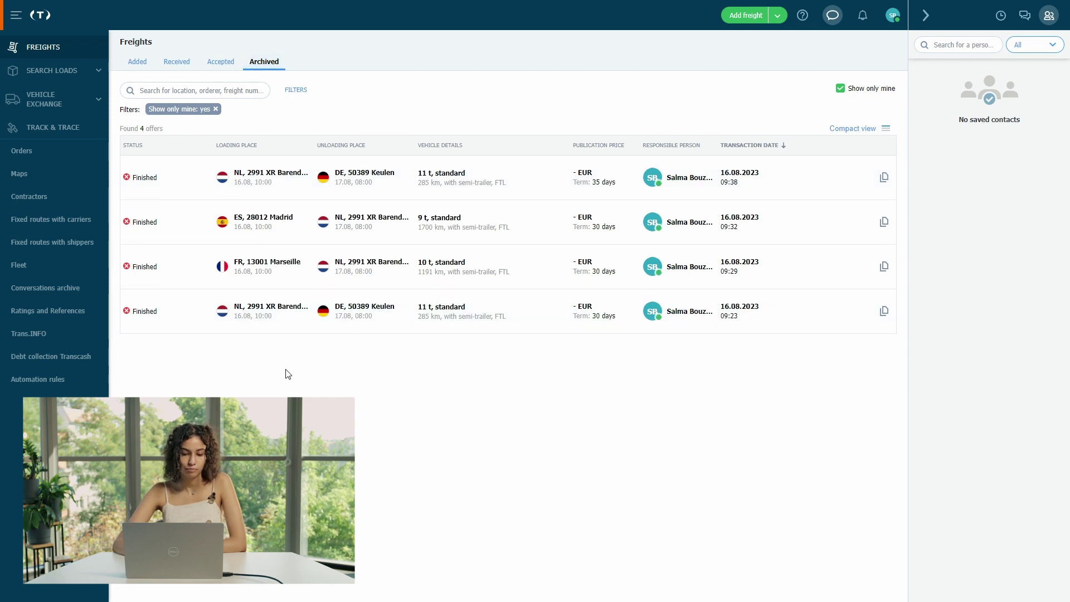
left_click(72, 72)
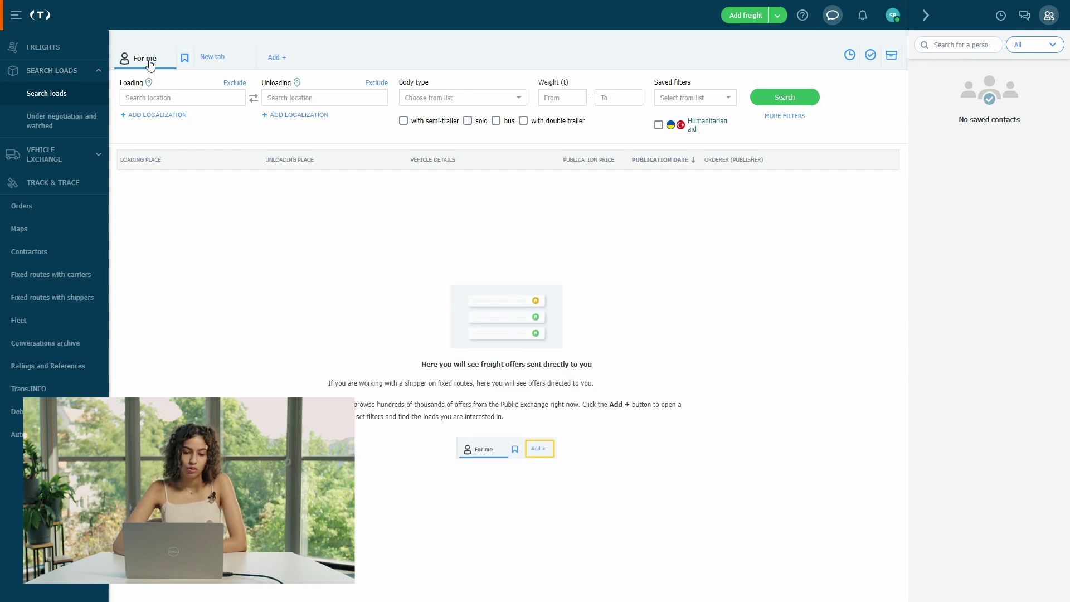
- View the Private exchange search results, then start a New tab in Search loads
left_click(184, 61)
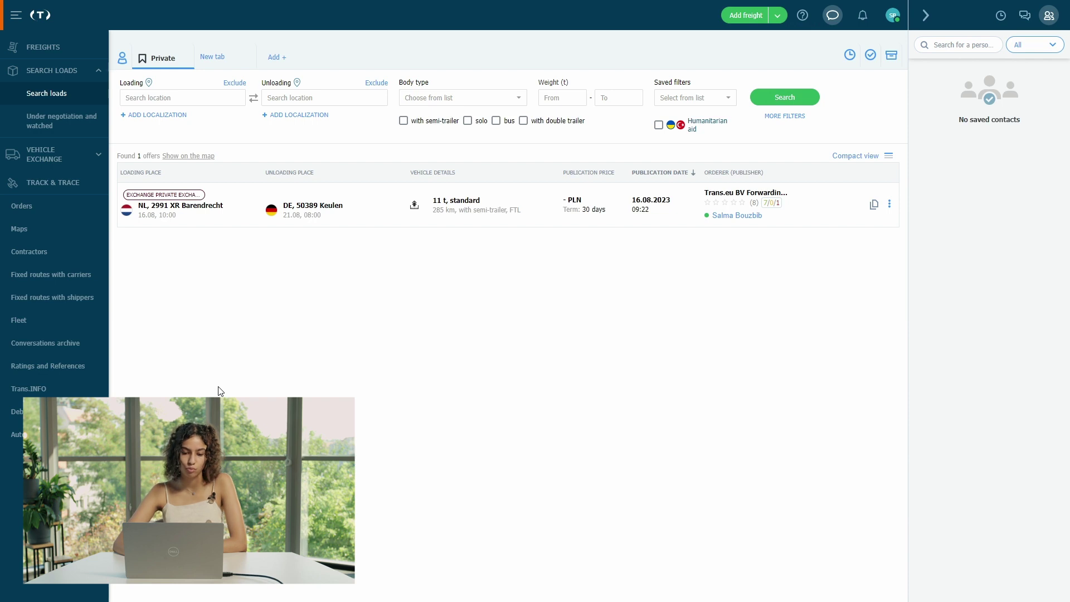
left_click(214, 59)
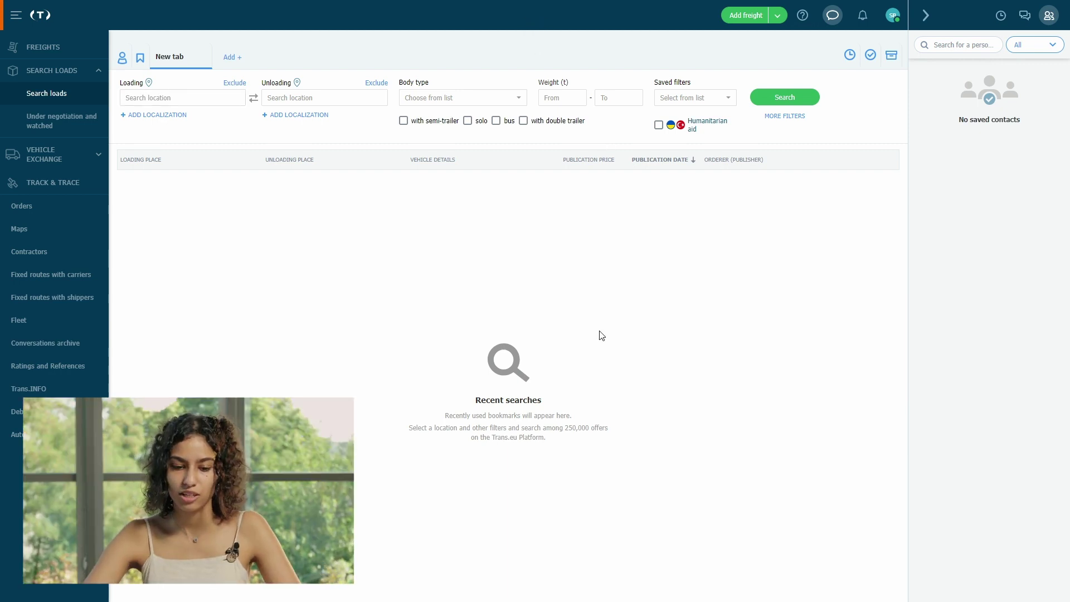
- Start a new freight loading on 11 September 2023 and unloading on 14 September 2023
left_click(753, 23)
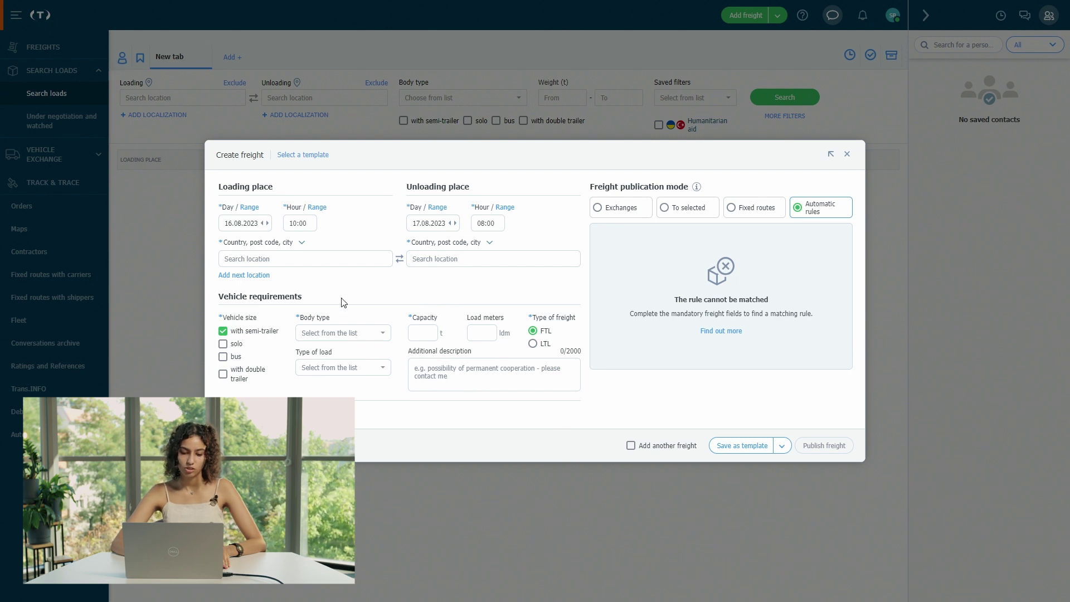
left_click(238, 229)
left_click(338, 246)
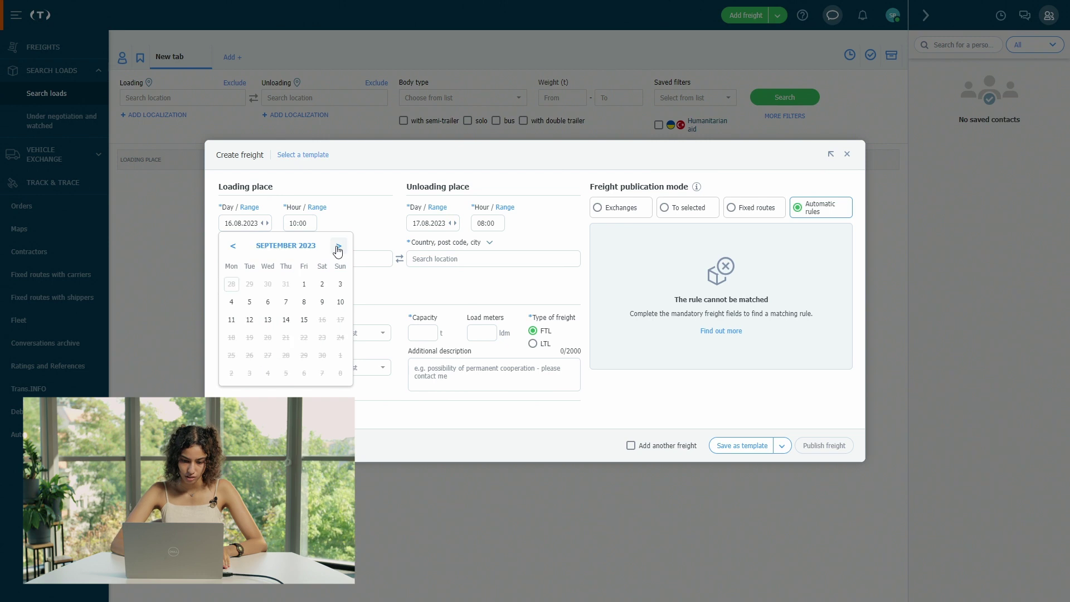
left_click(231, 321)
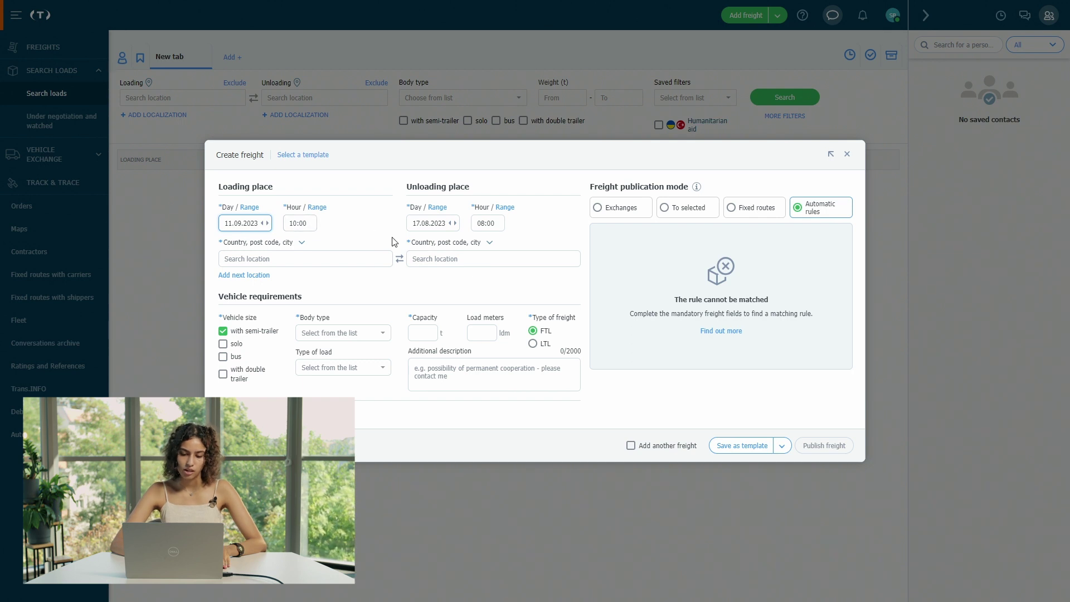
left_click(432, 229)
left_click(527, 246)
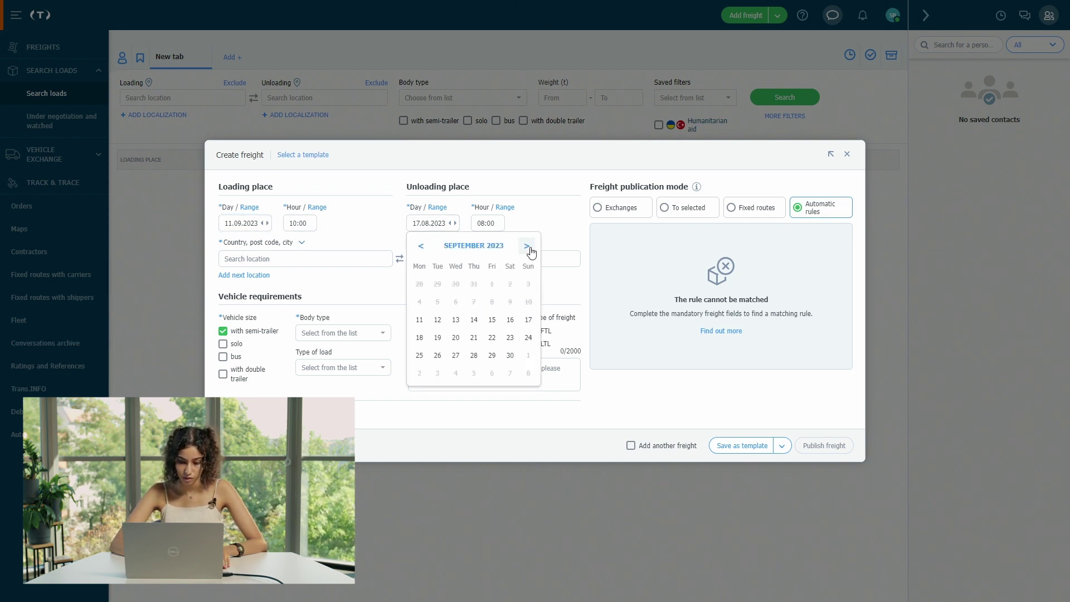
left_click(474, 321)
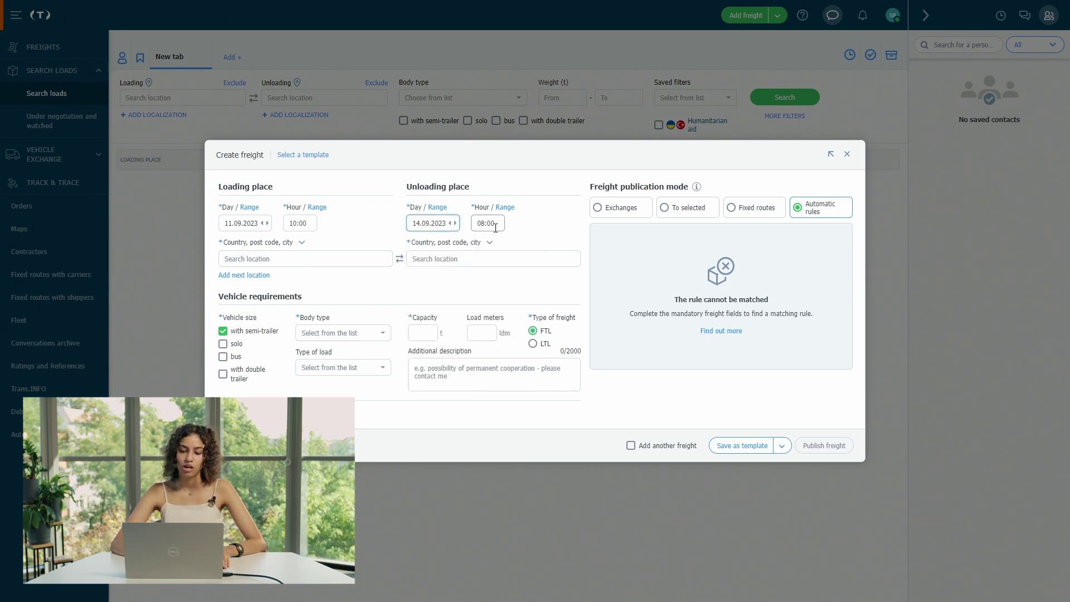
- Choose the saved Shell site in Keulen as the loading place
left_click(328, 263)
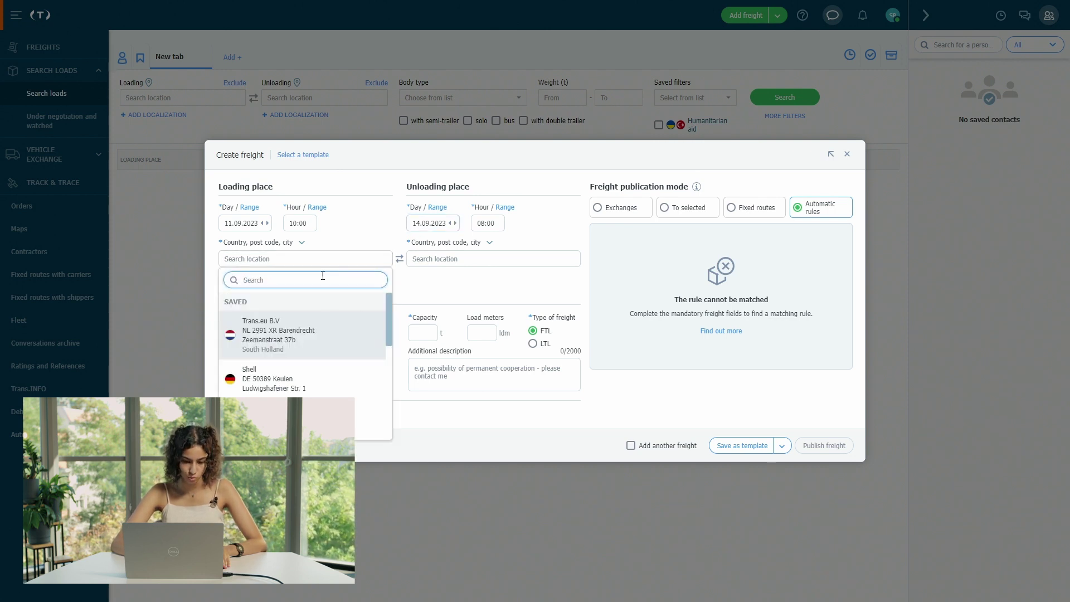
left_click(302, 372)
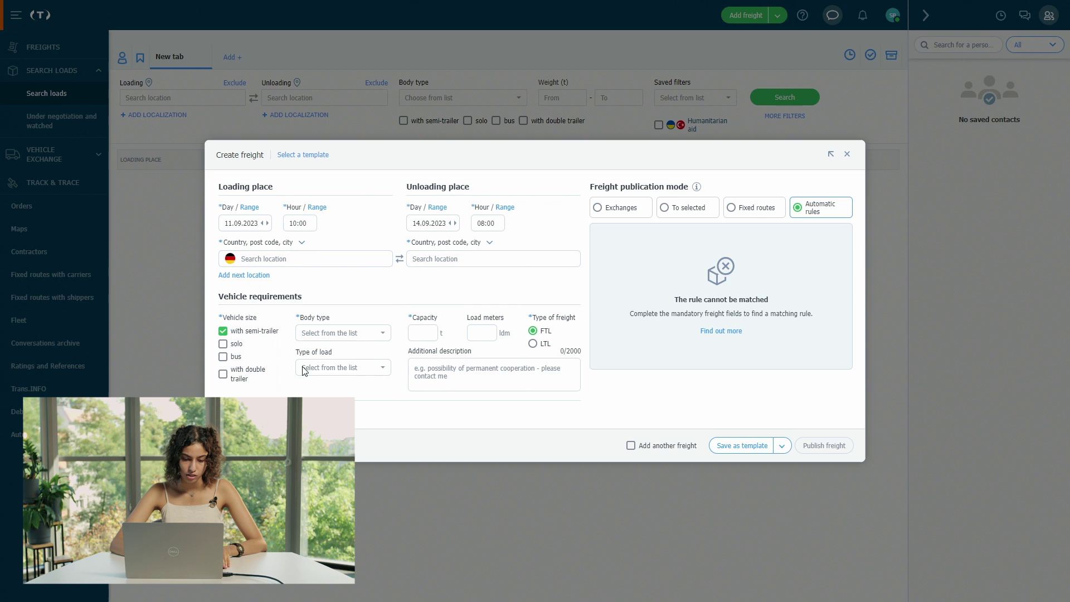
left_click(459, 260)
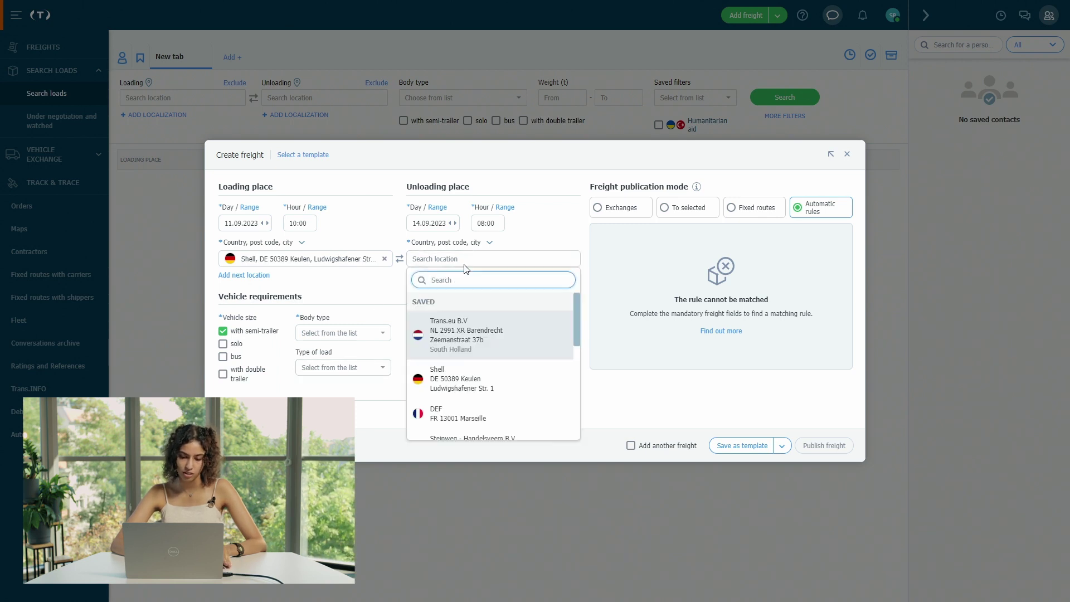
scroll(483, 379, "down", 3)
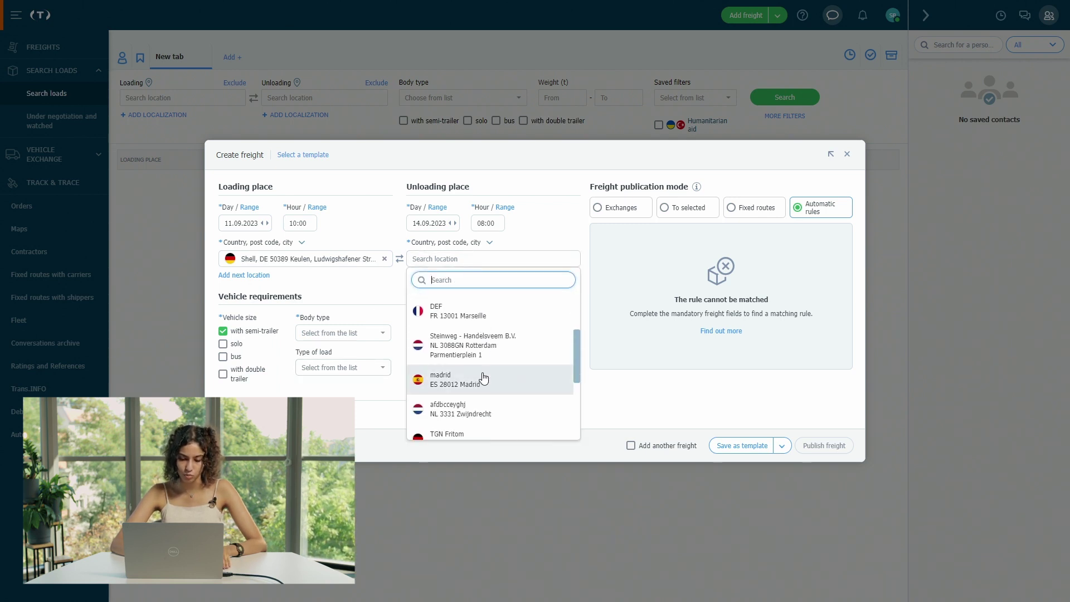
- Set unloading to the saved Madrid location, body type standard, and capacity 10 t
left_click(483, 379)
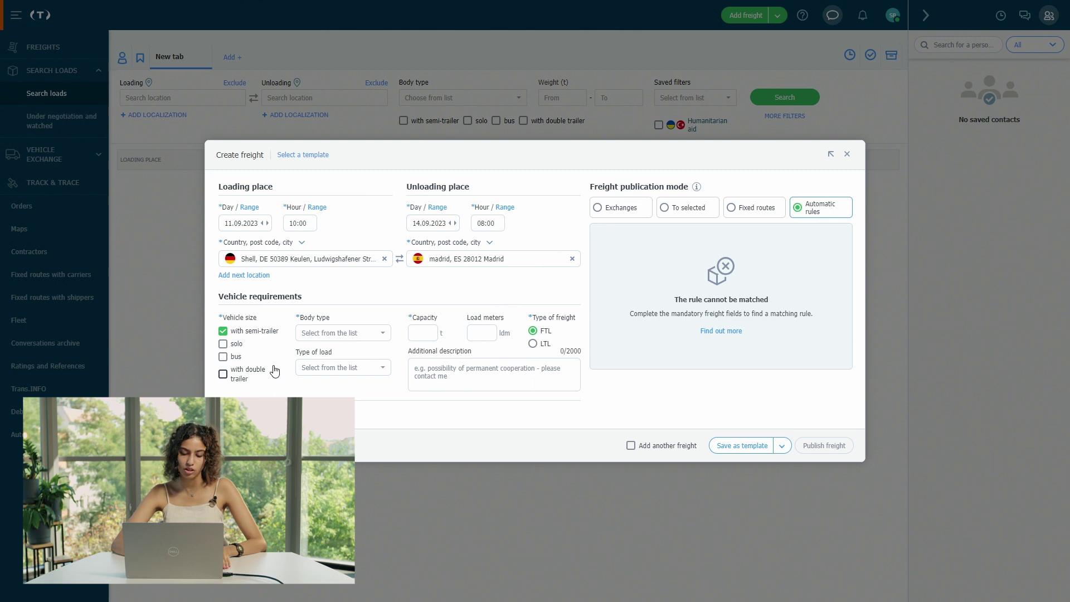
left_click(352, 334)
left_click(360, 397)
left_click(429, 333)
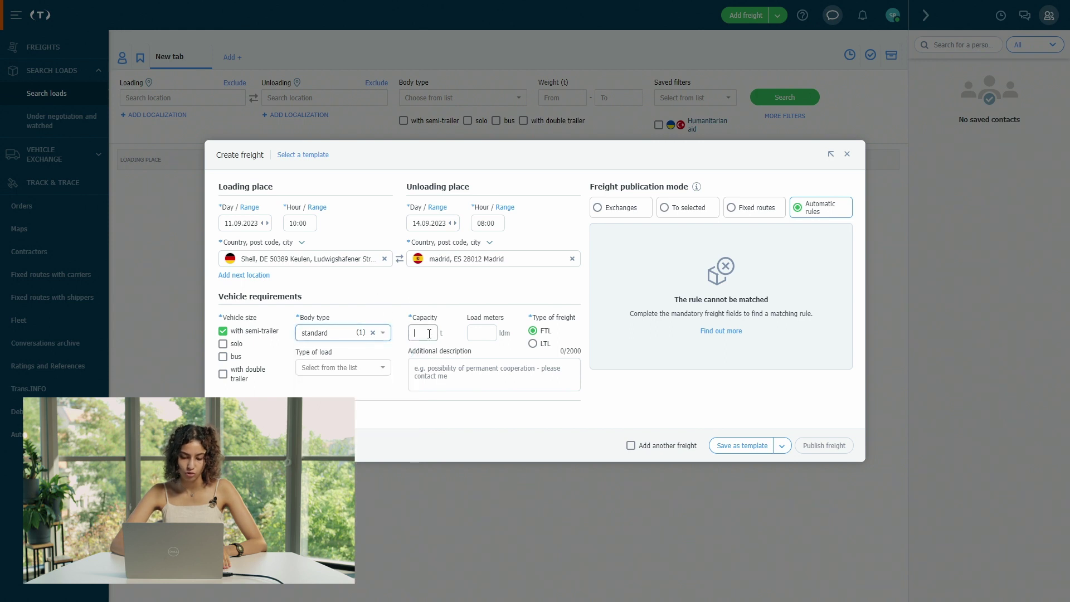
type("10")
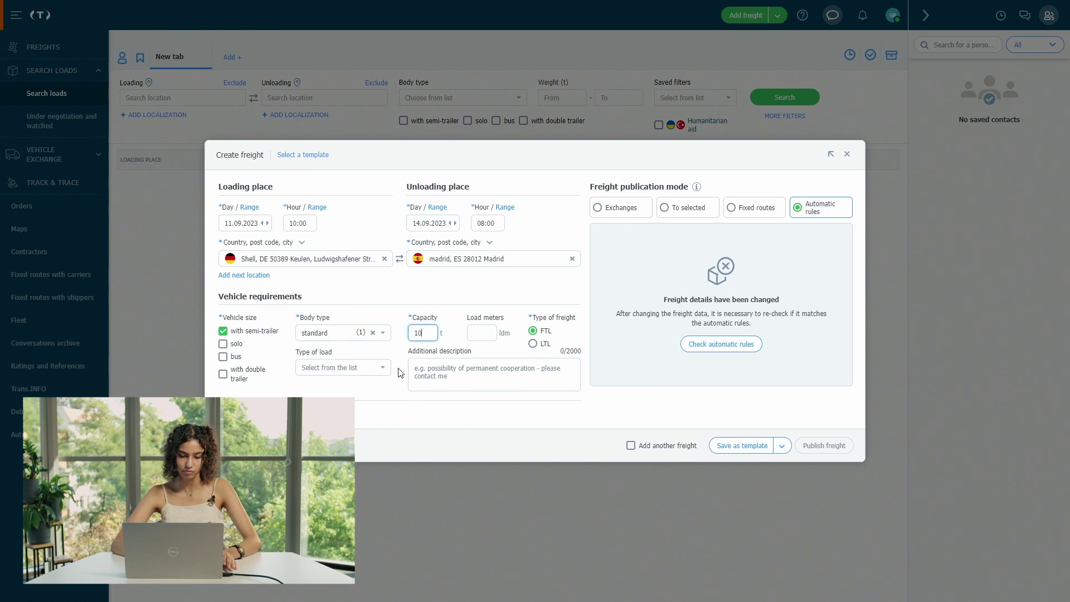
scroll(399, 370, "down", 3)
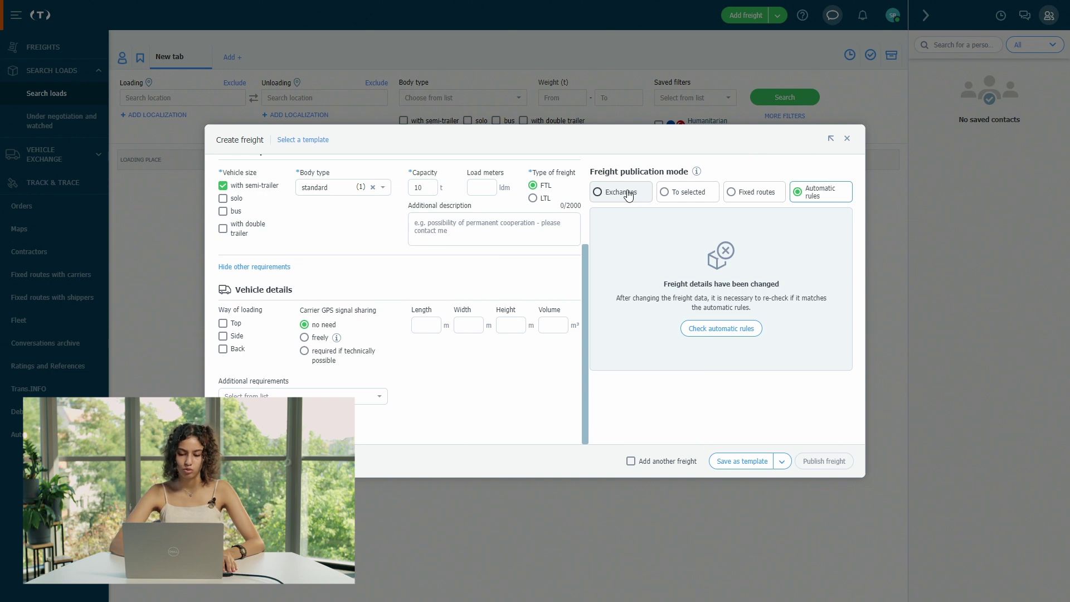
- Switch to Exchanges publication, price the freight at 500 EUR, and target Exchange Private exchanges
left_click(629, 195)
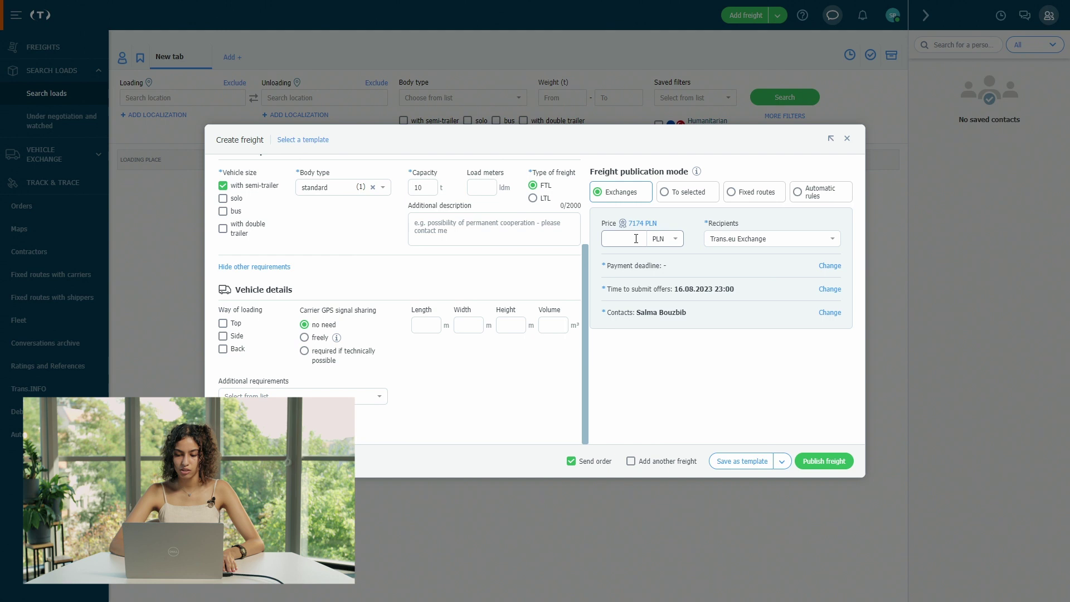
left_click(666, 240)
key("e")
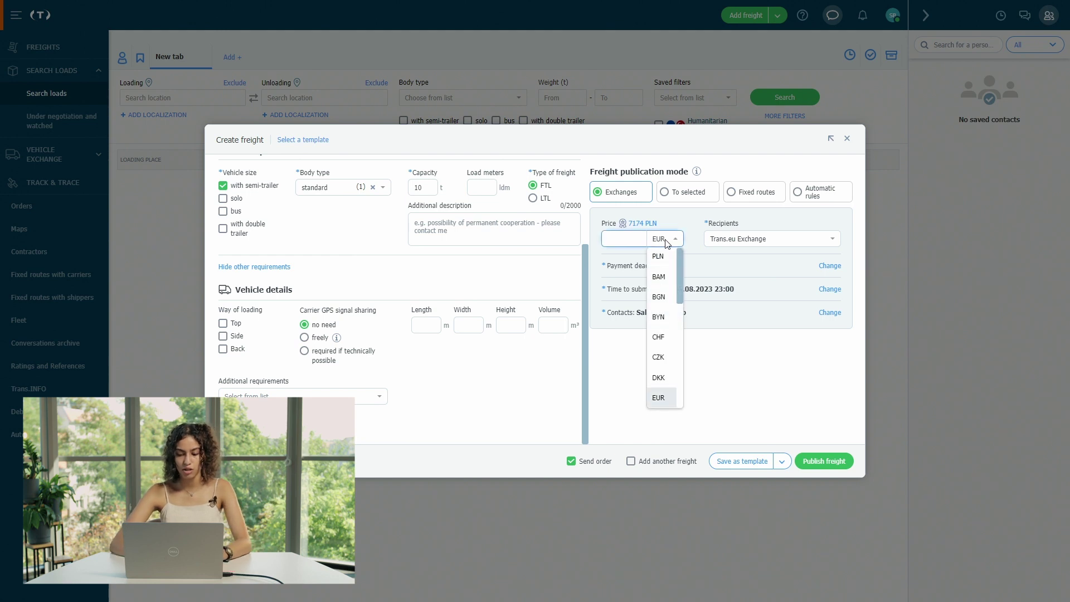
left_click(661, 398)
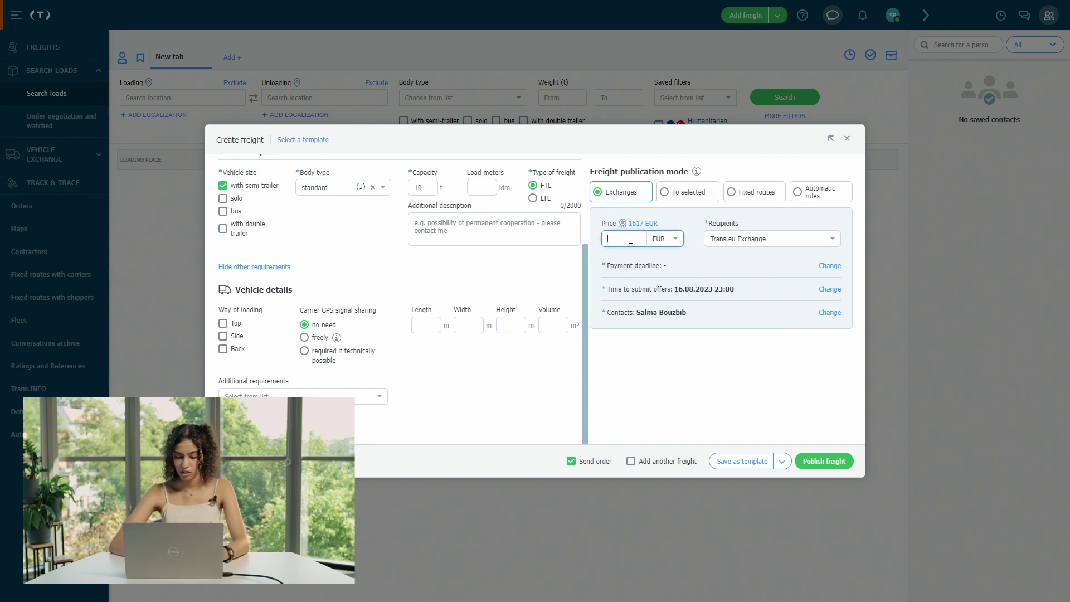
type("500")
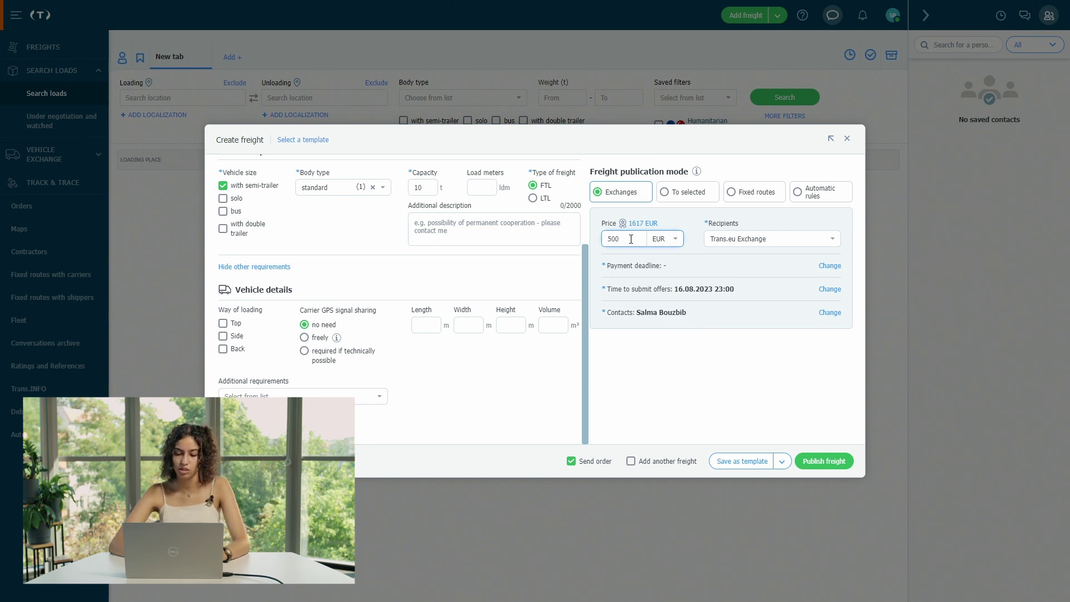
left_click(760, 244)
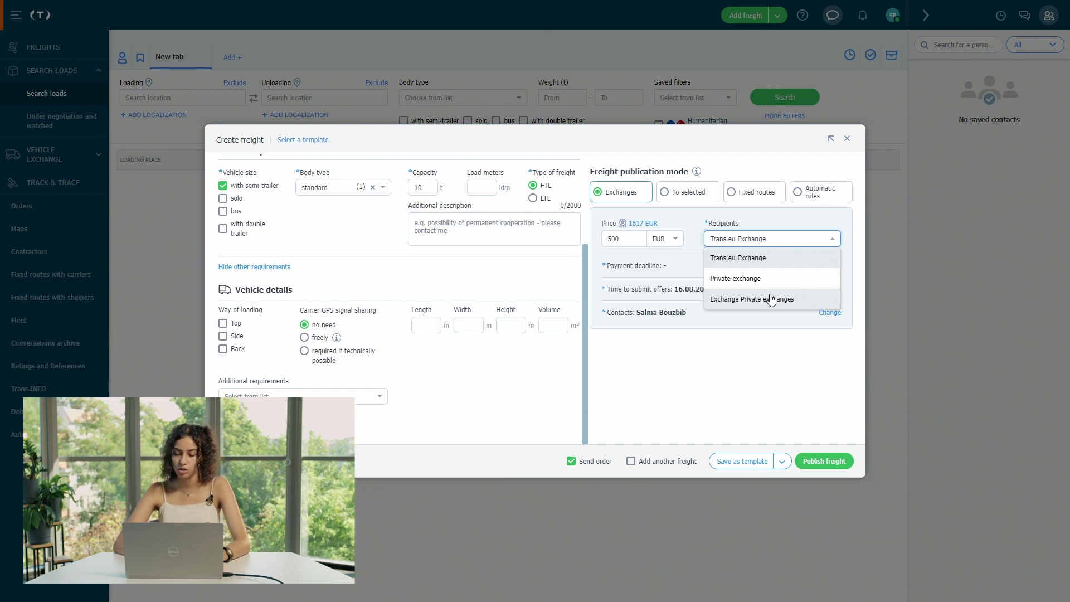
left_click(771, 300)
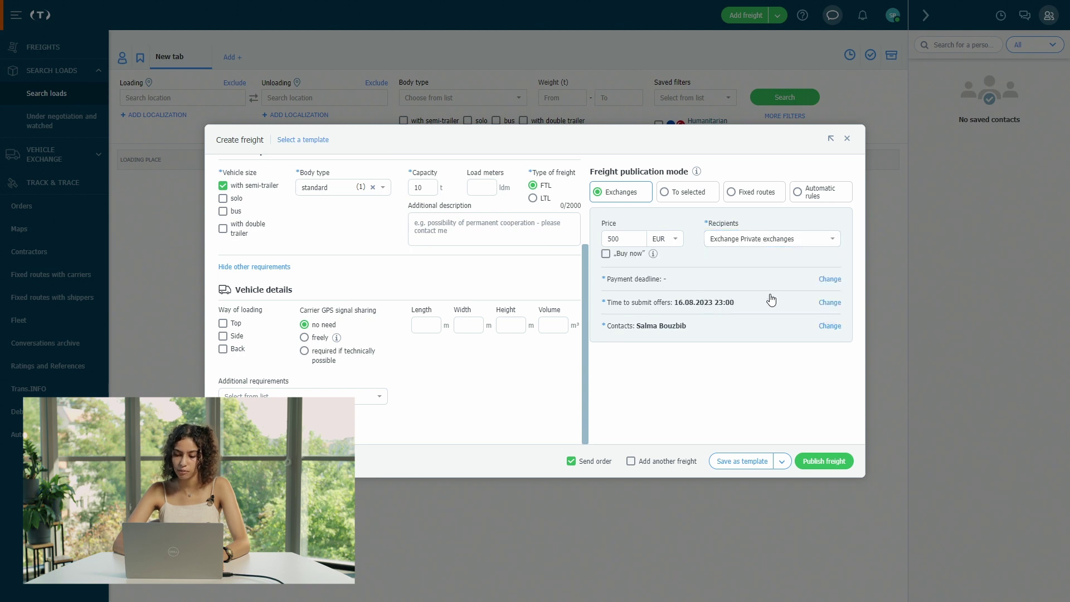
- Set the payment deadline to Deferred, 15 days
left_click(829, 280)
left_click(744, 282)
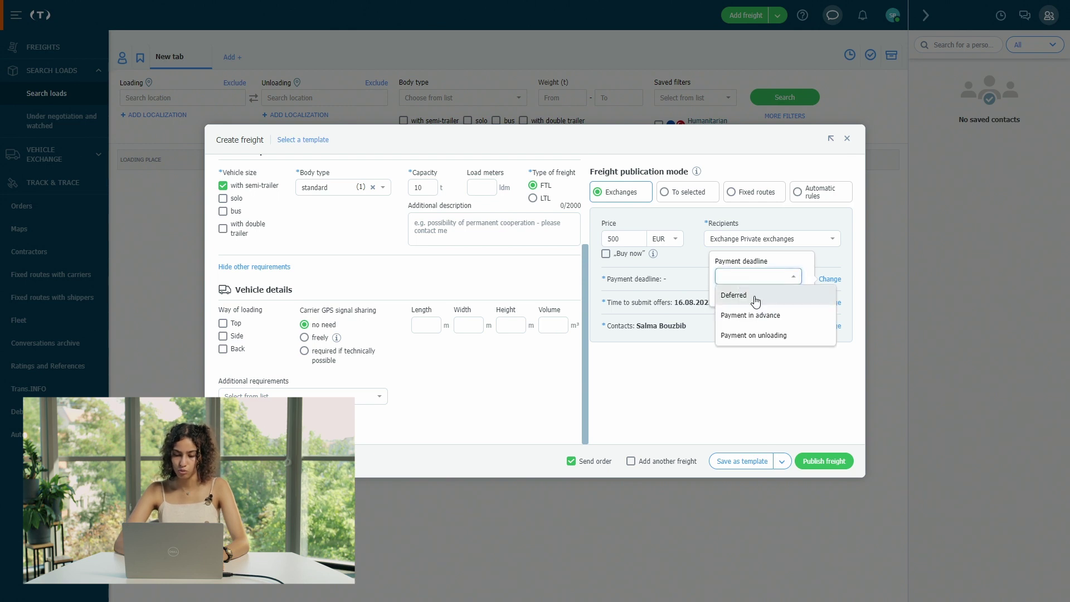
left_click(755, 302)
left_click(787, 279)
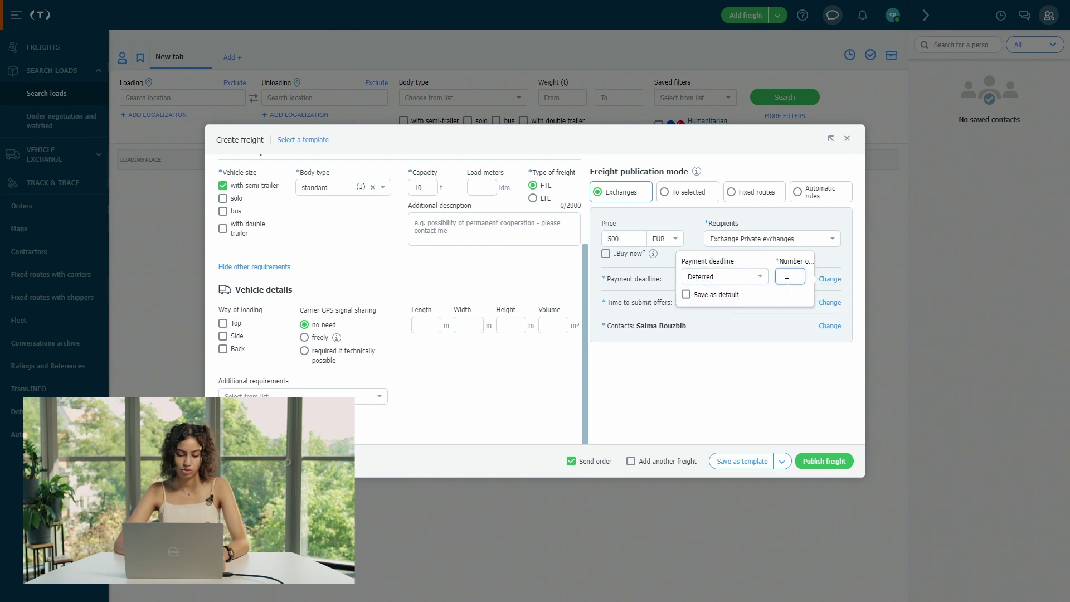
type("15")
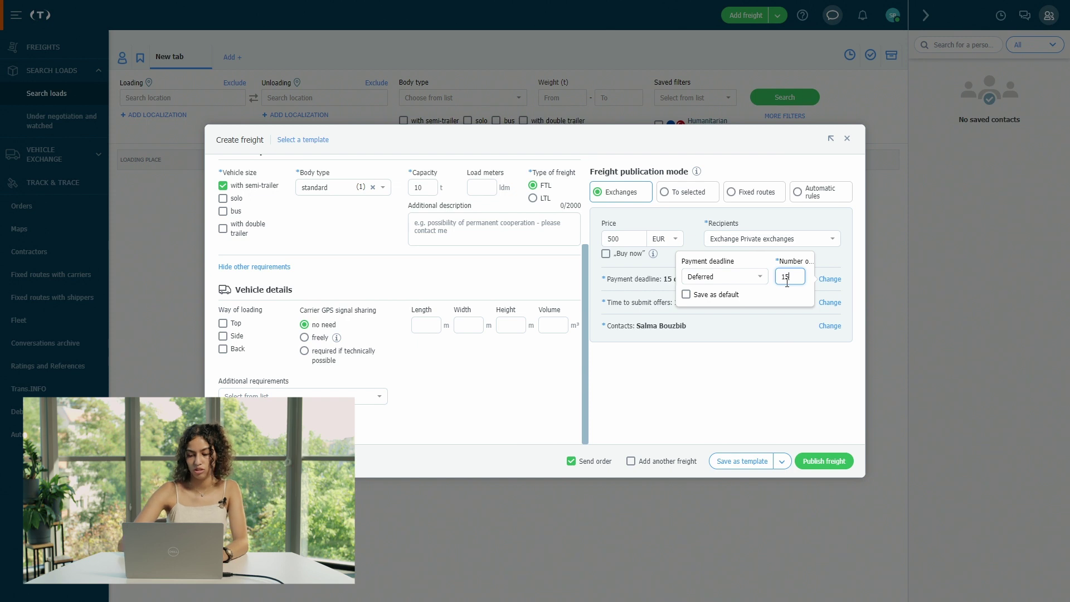
left_click(689, 383)
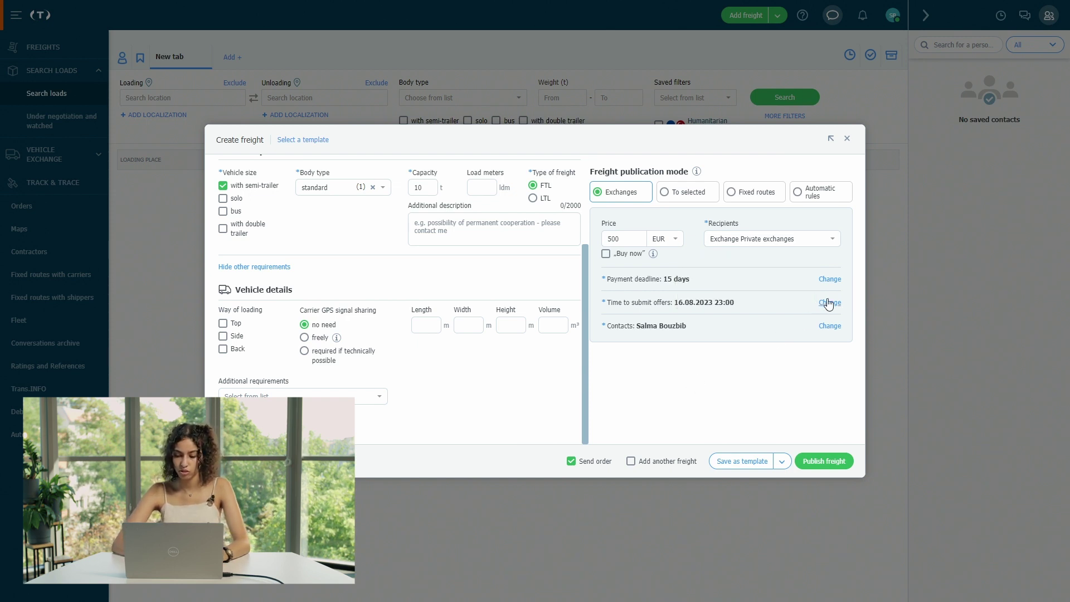
- Set the time to submit offers to 11 September 2023 at 10:00
left_click(829, 303)
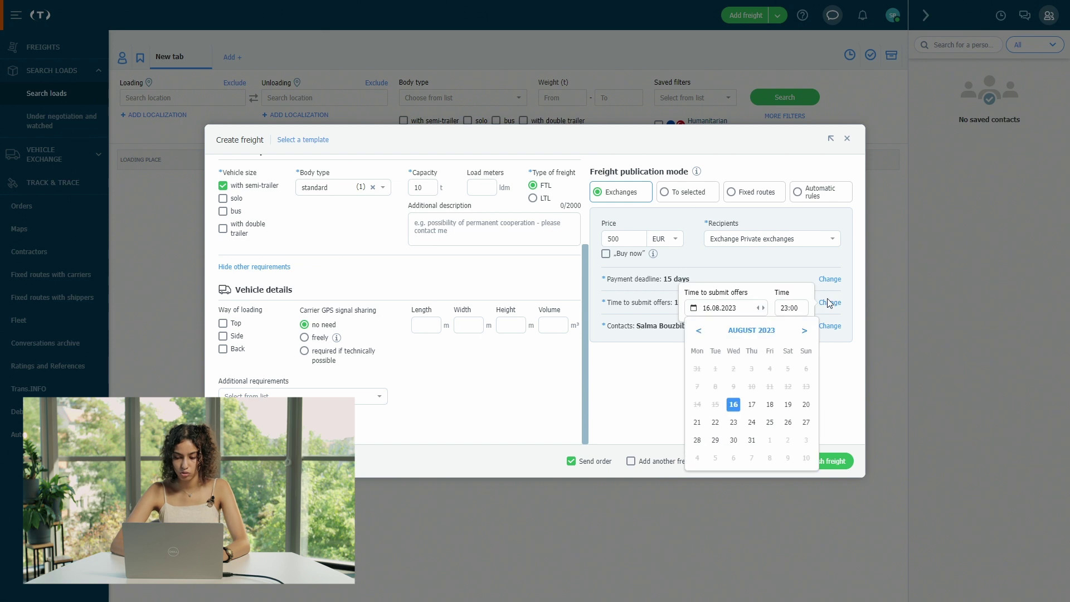
left_click(805, 332)
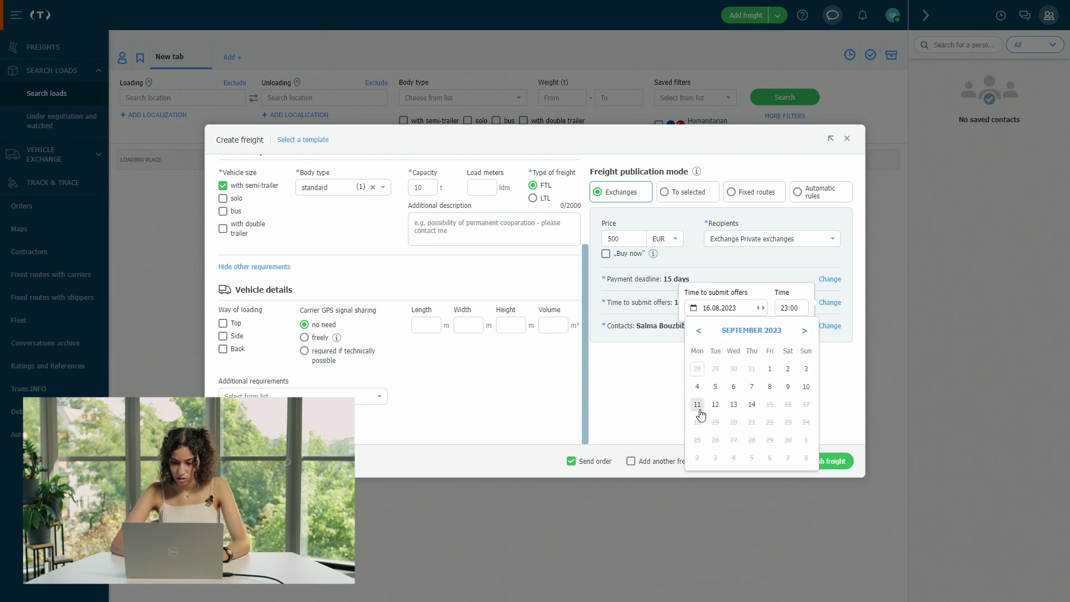
left_click(700, 413)
left_click(788, 306)
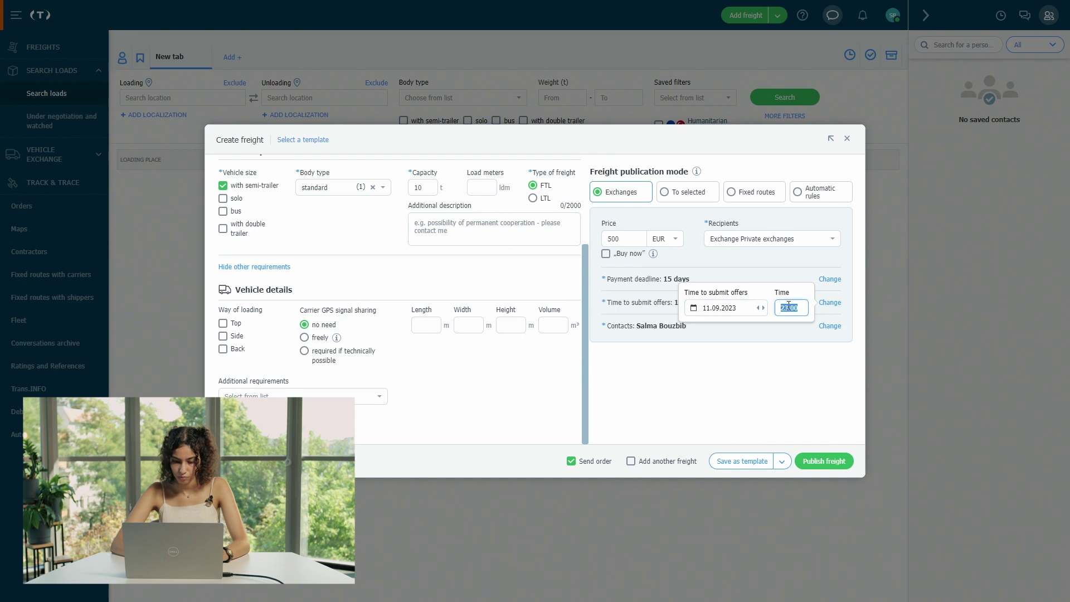
type("1")
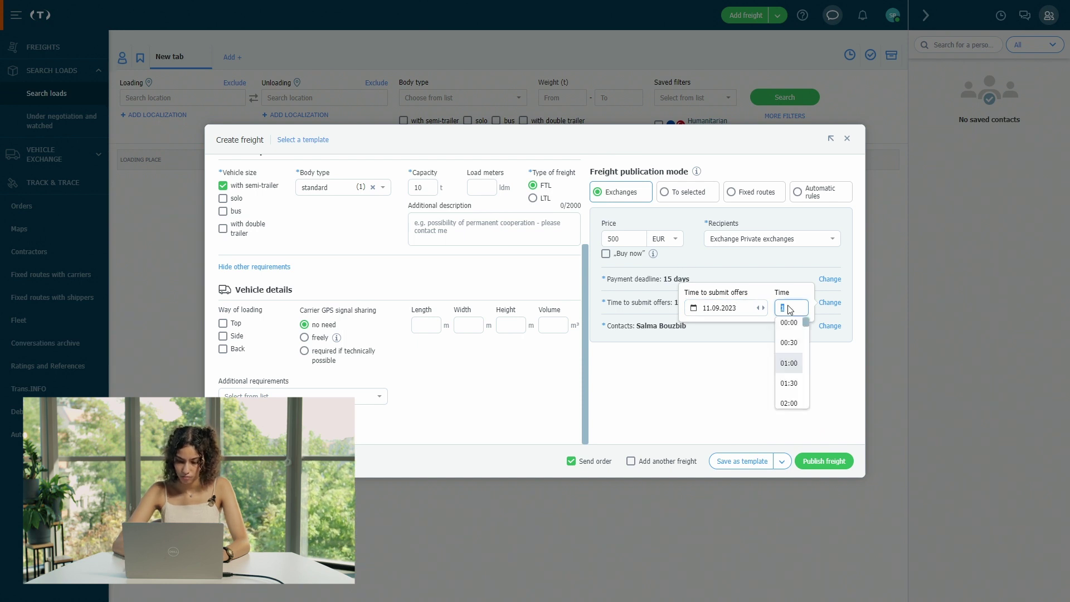
type("010")
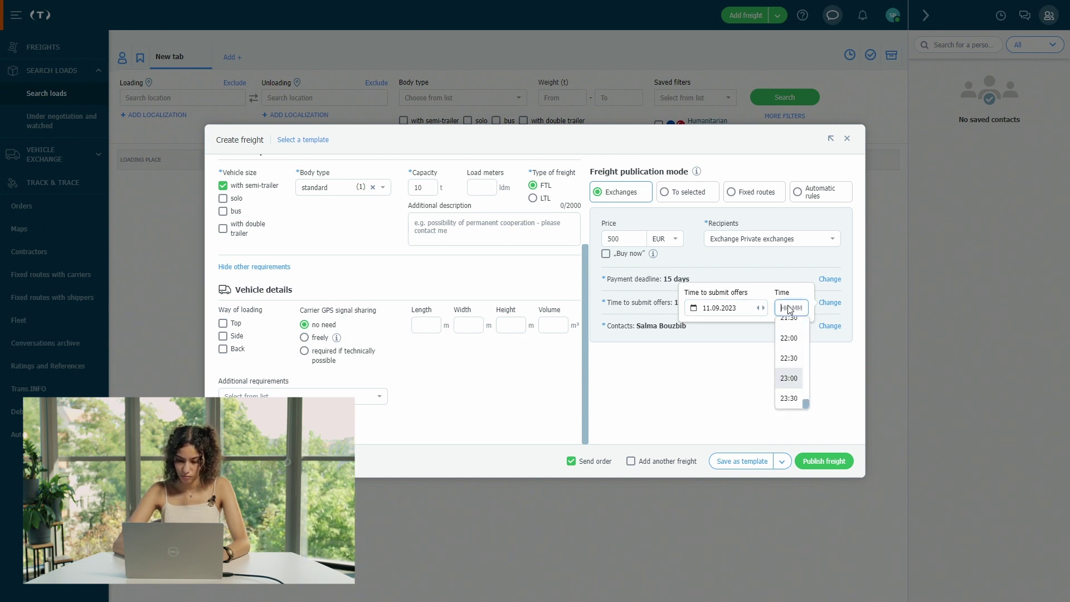
left_click(795, 372)
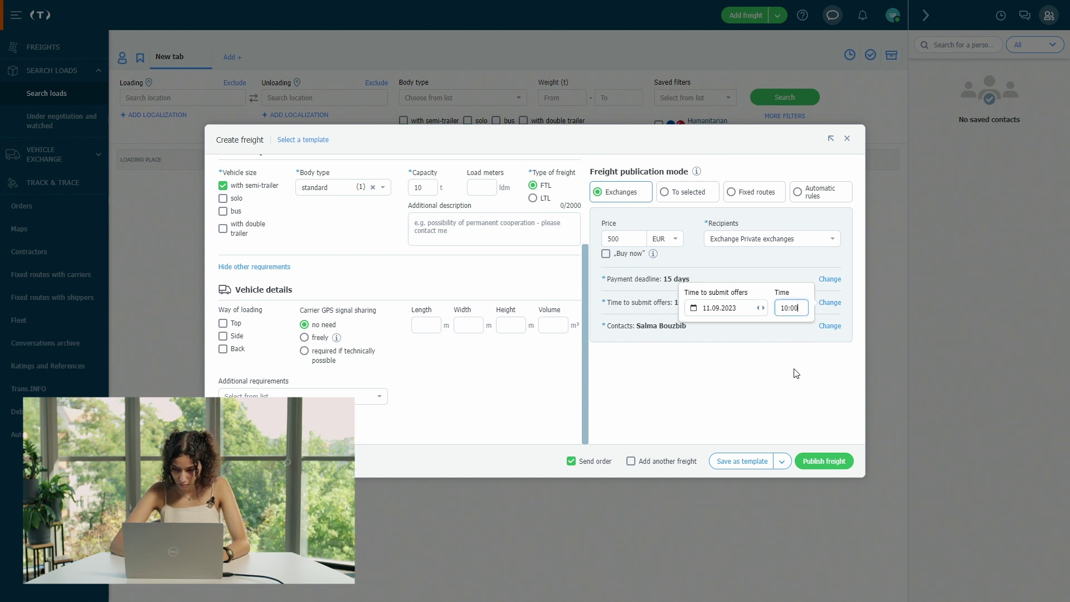
left_click(748, 355)
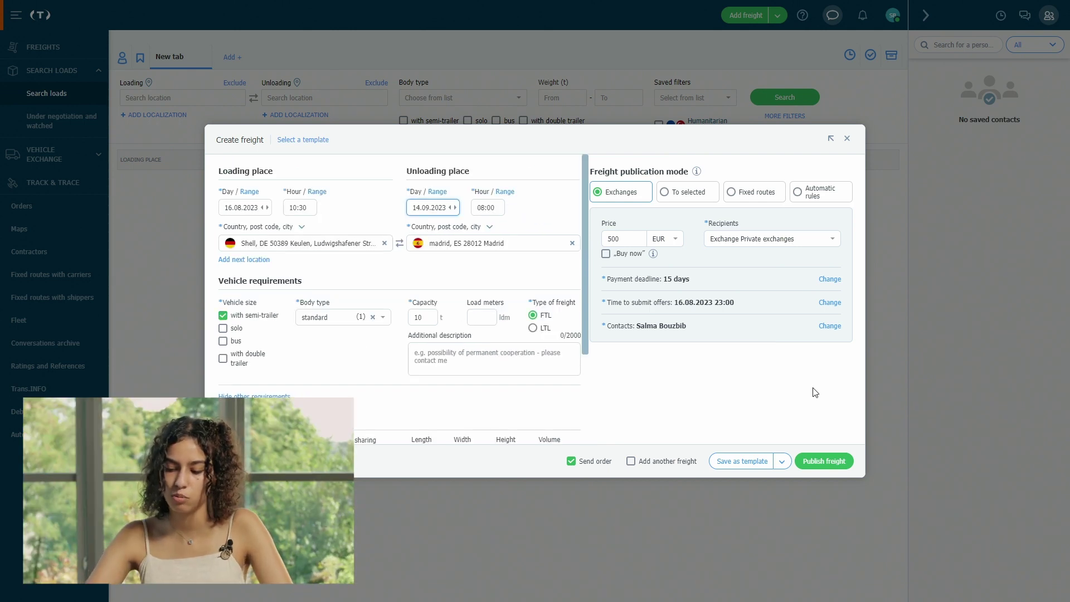
- Publish the Keulen–Madrid freight, check its publication Details, and close the side panel
left_click(827, 462)
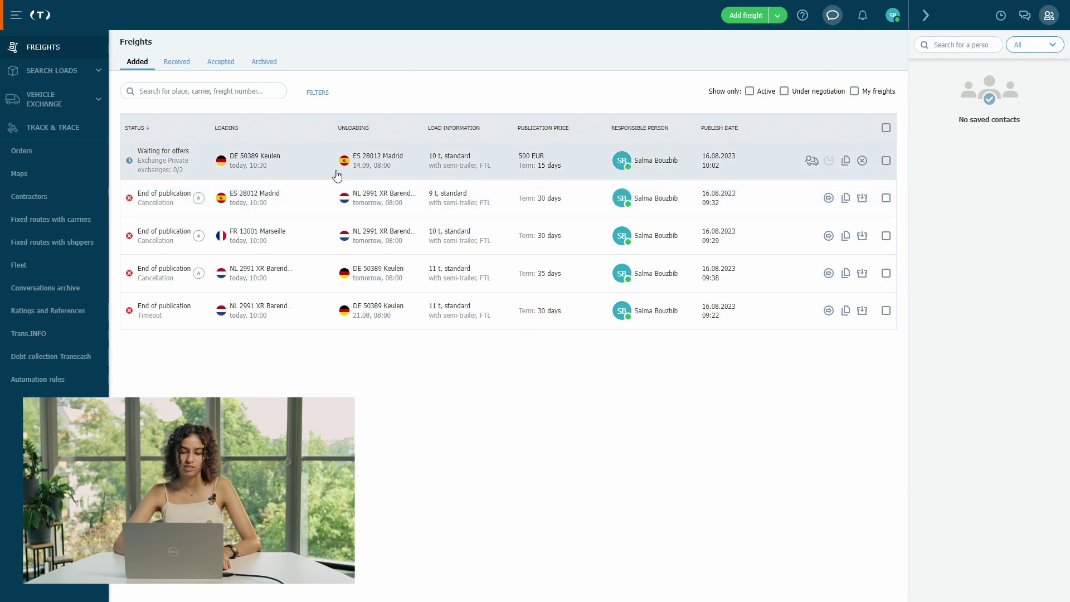
left_click(337, 175)
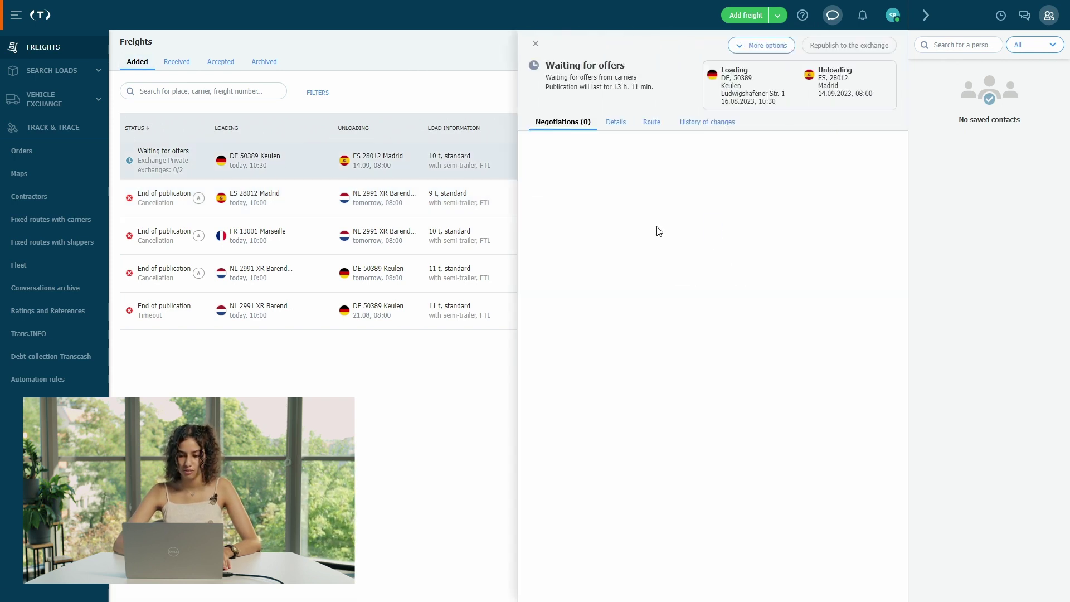
left_click(613, 128)
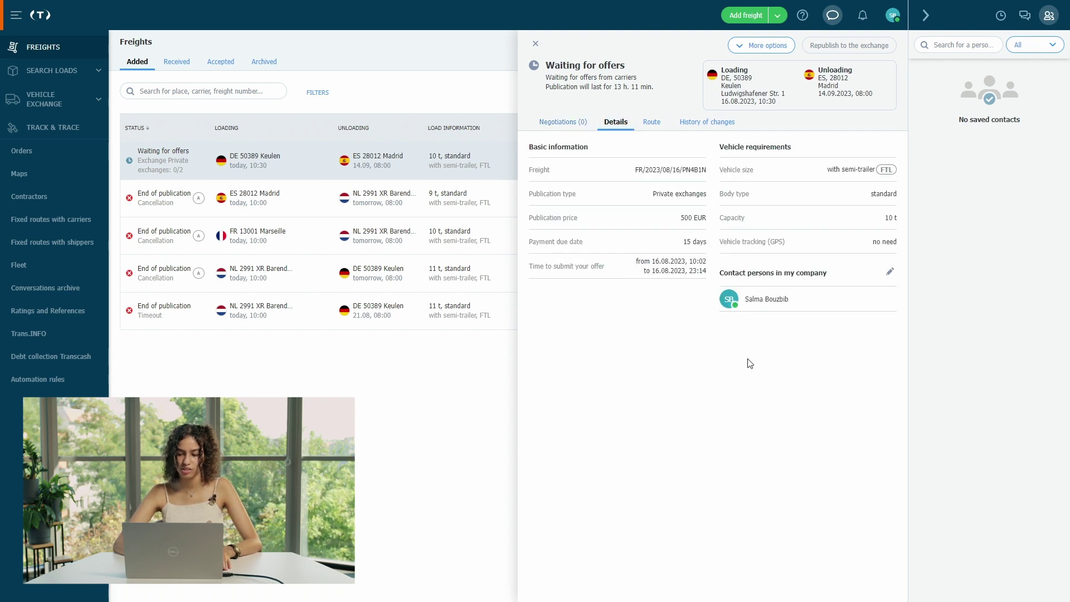
left_click(478, 382)
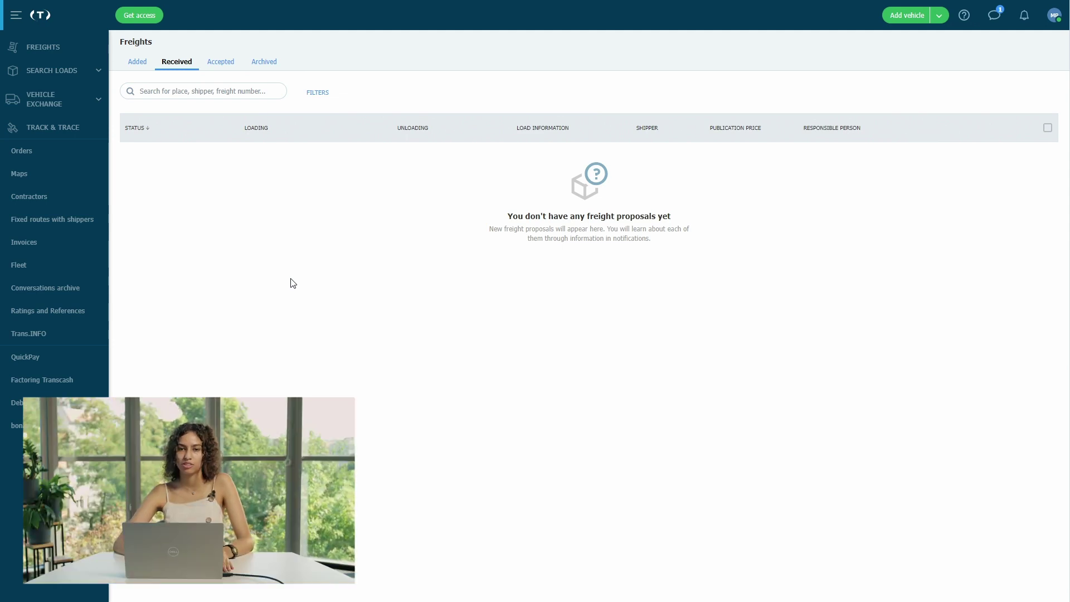
- Open Search loads and show the details of the Keulen–Madrid private-exchange offer
left_click(66, 77)
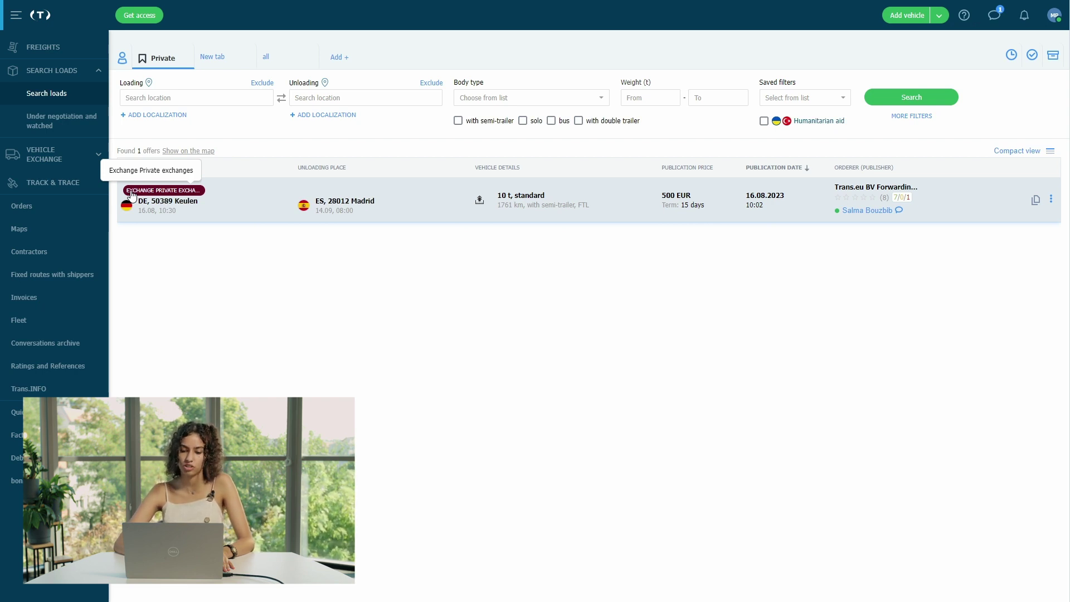
left_click(250, 201)
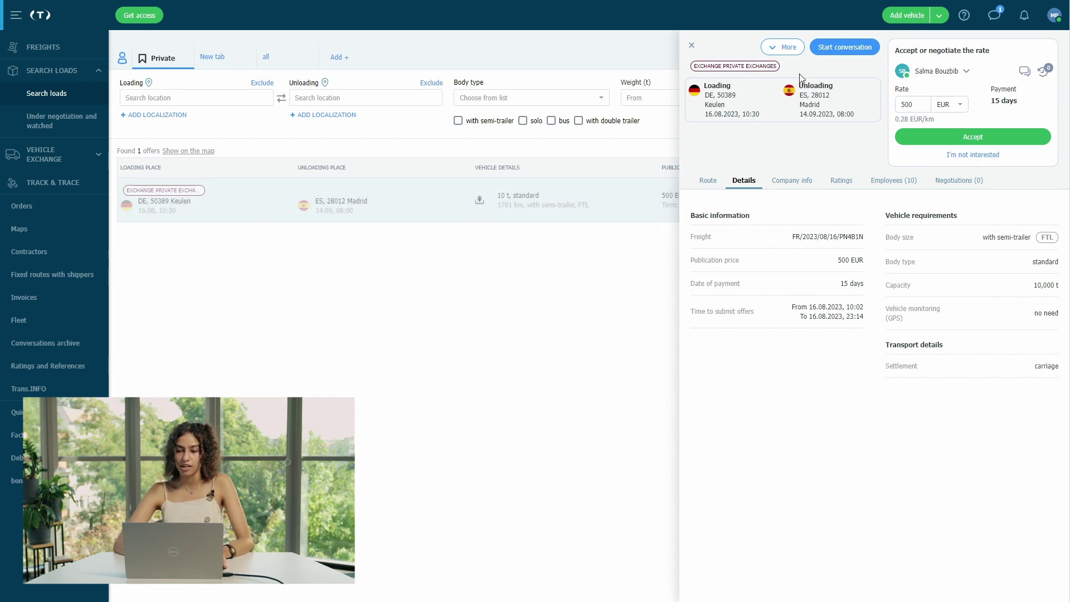
- Start a chat with the shipper and send the prefilled availability question
left_click(857, 50)
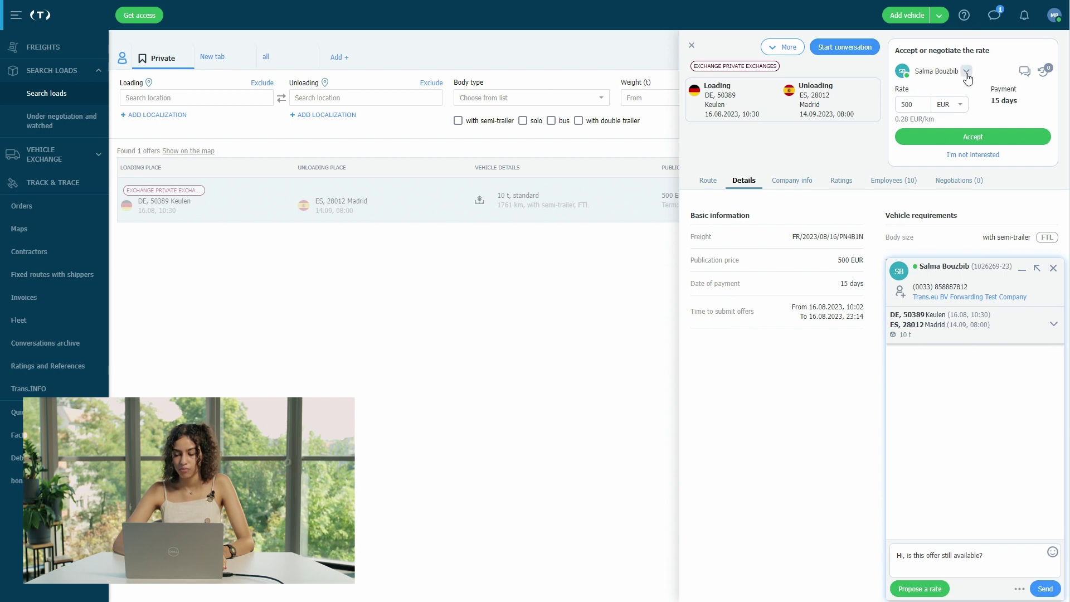
left_click(996, 557)
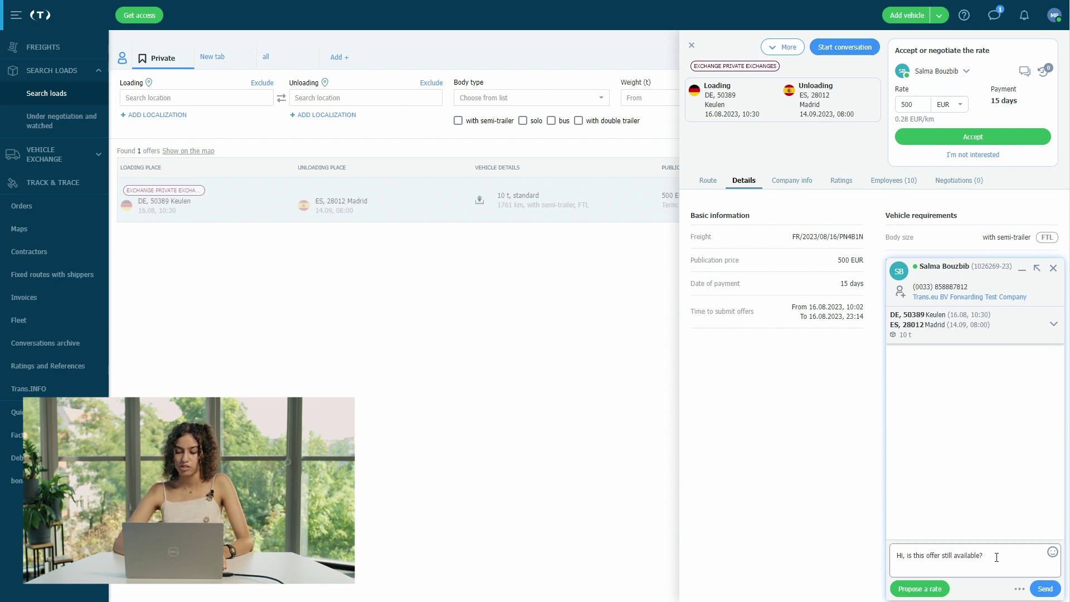
left_click(1048, 591)
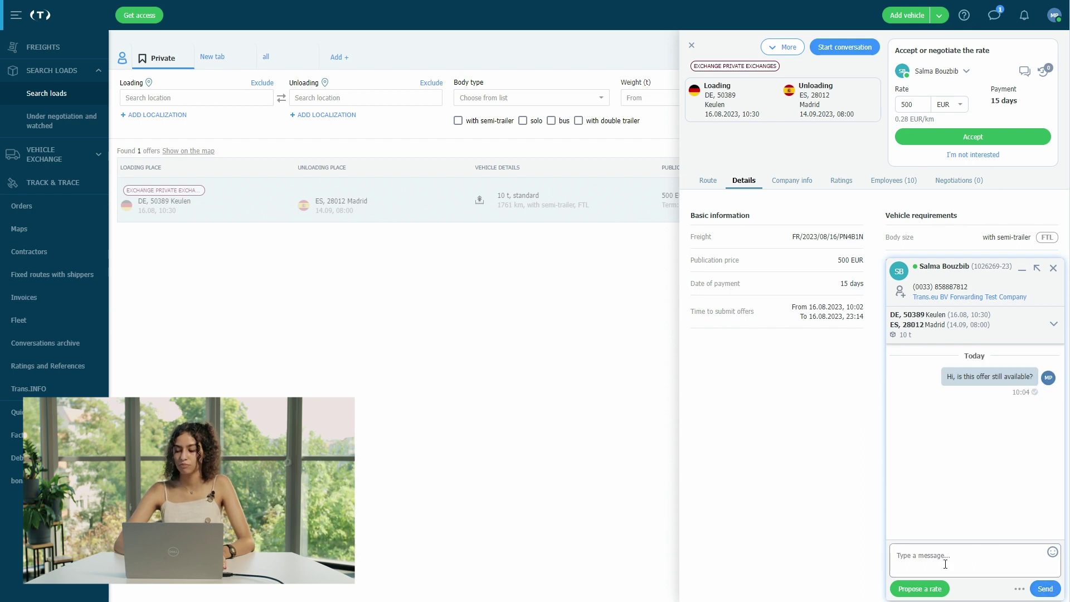
- Propose a rate of 550 EUR in place of the 500 EUR offer
left_click(913, 105)
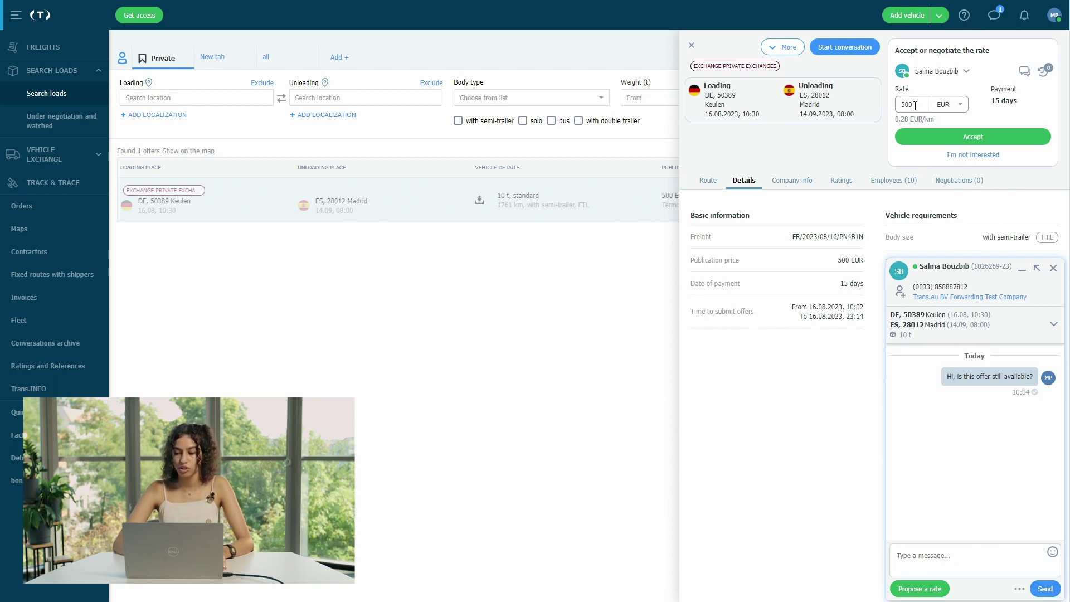
key("BackSpace")
key("BackSpace")
key("BackSpace")
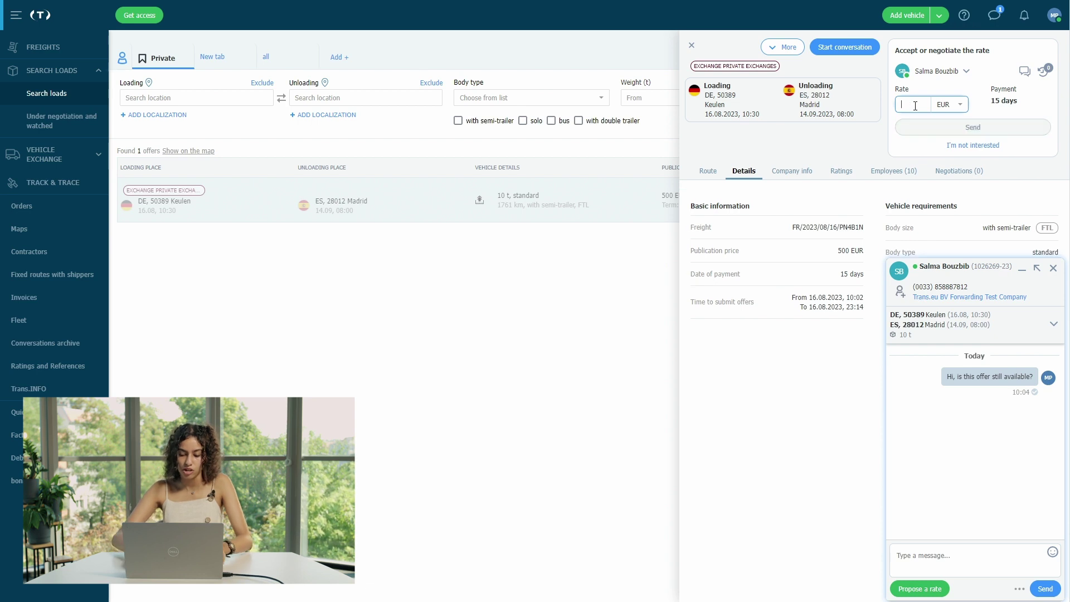
type("550")
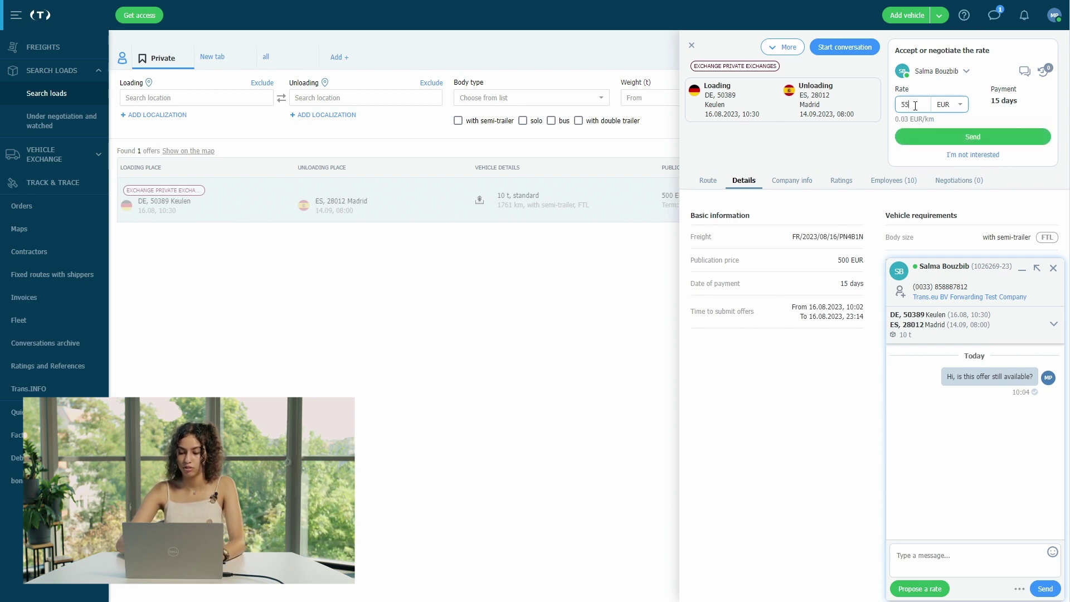
left_click(977, 136)
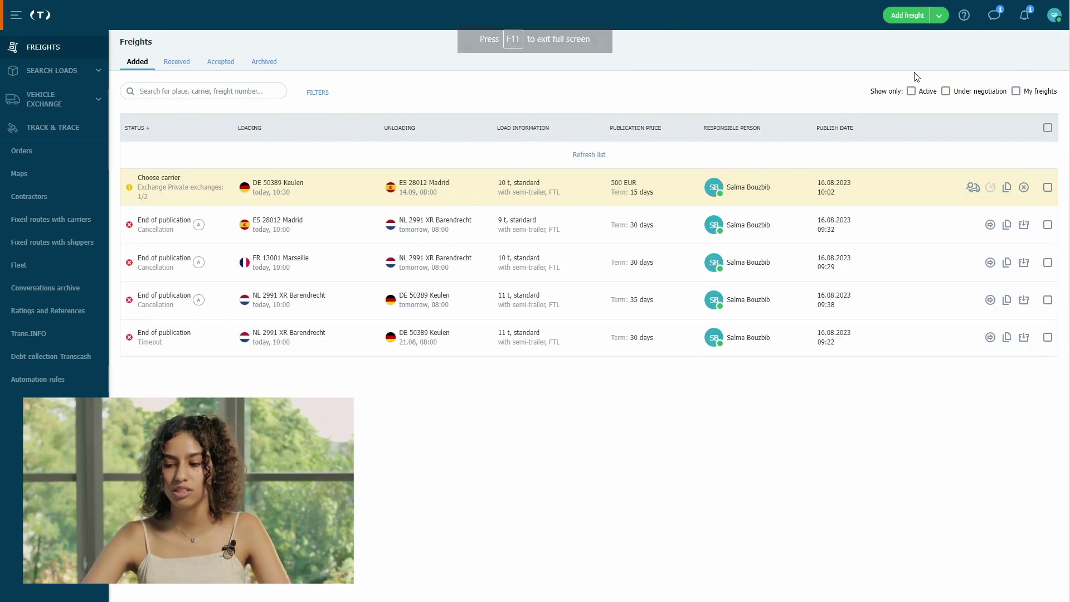
- Open the 550 EUR offer conversation from recent chats and counter with 500 EUR
left_click(1024, 17)
left_click(994, 15)
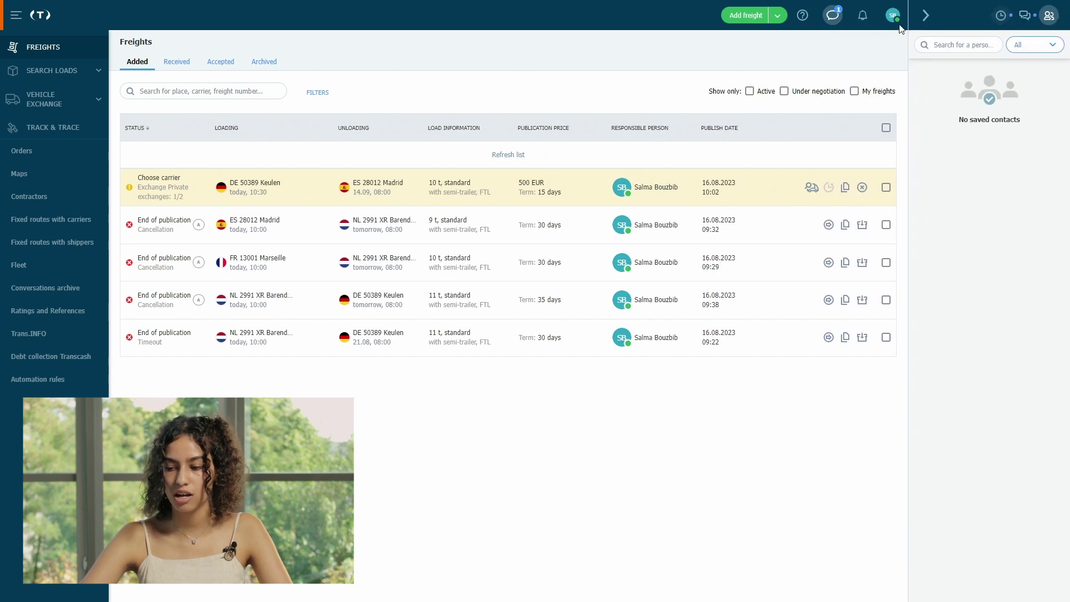
left_click(1001, 15)
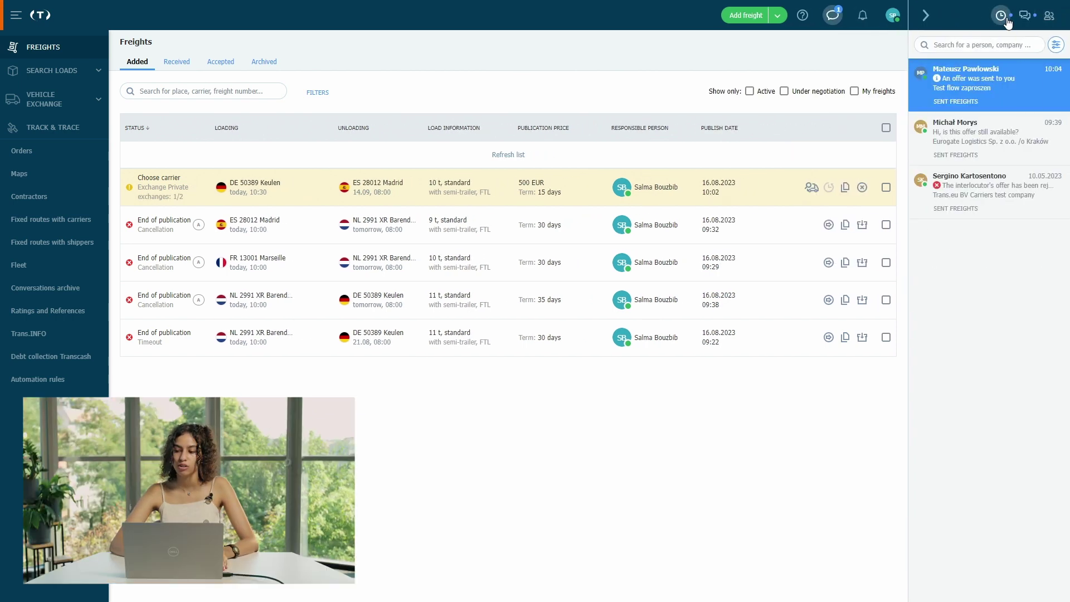
left_click(990, 95)
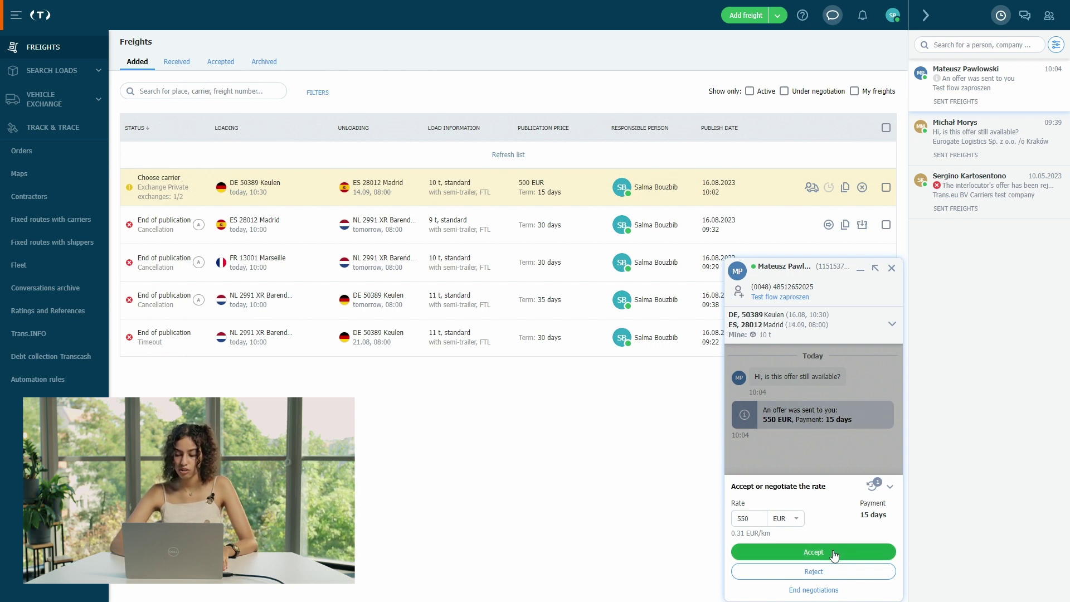
left_click(752, 519)
key("BackSpace")
key("BackSpace")
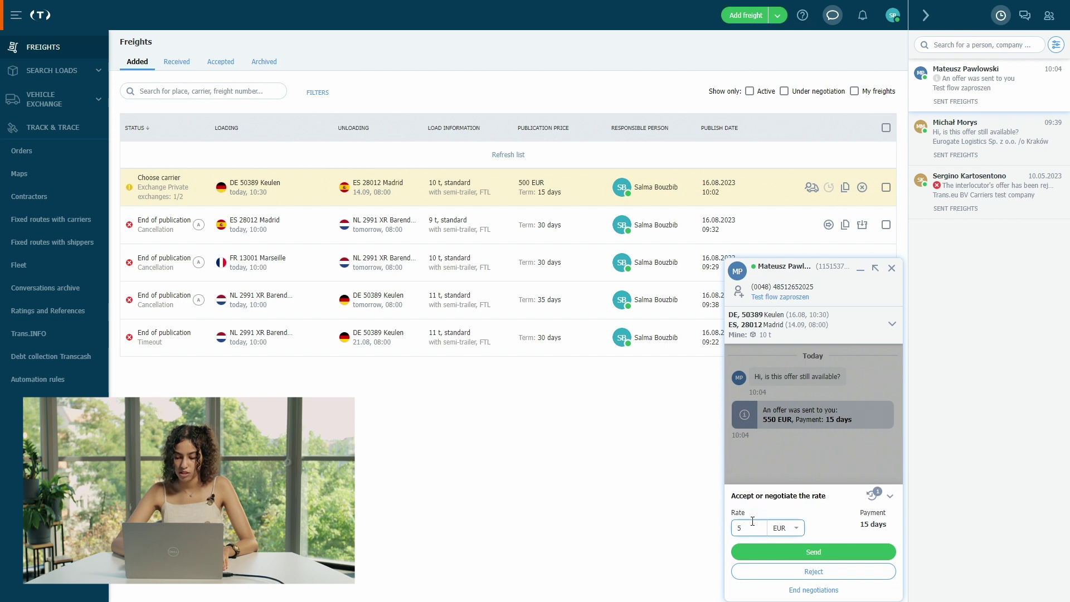
type("00")
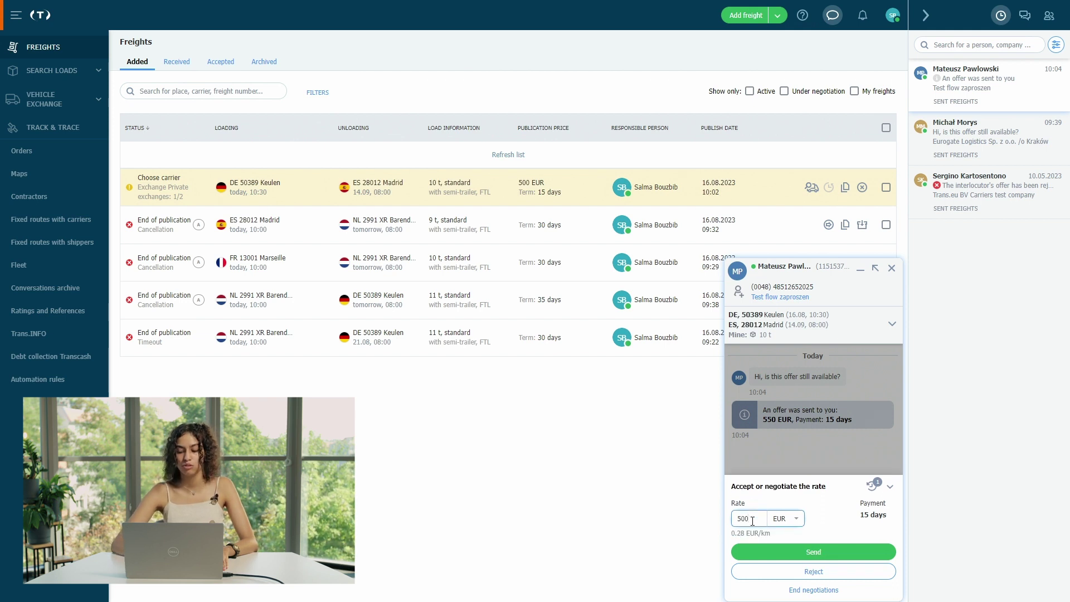
left_click(832, 552)
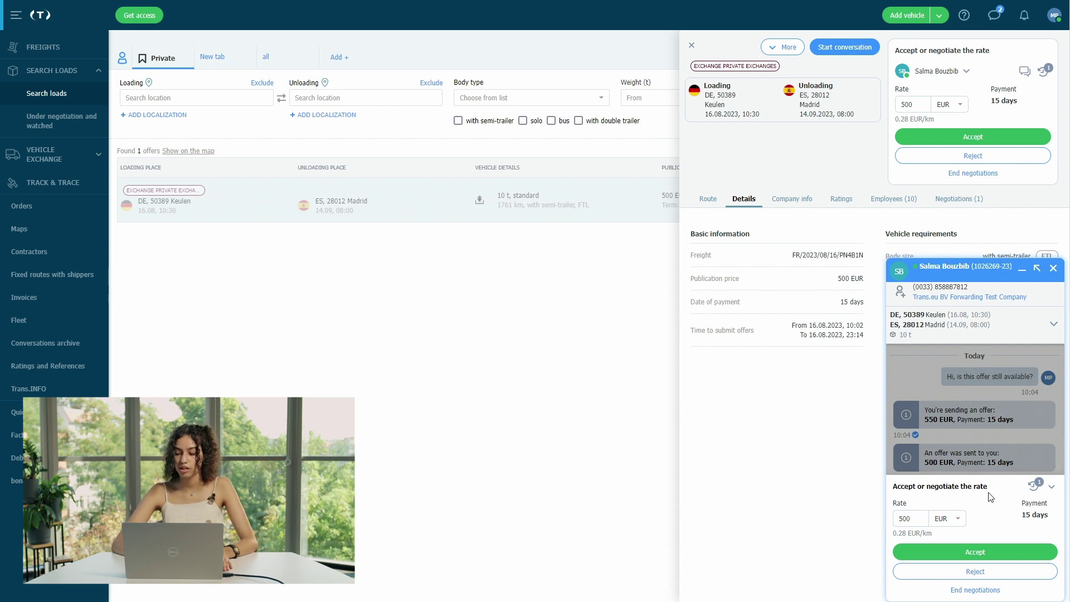
- Accept the shipper's 500 EUR rate in the chat's negotiation panel
left_click(989, 552)
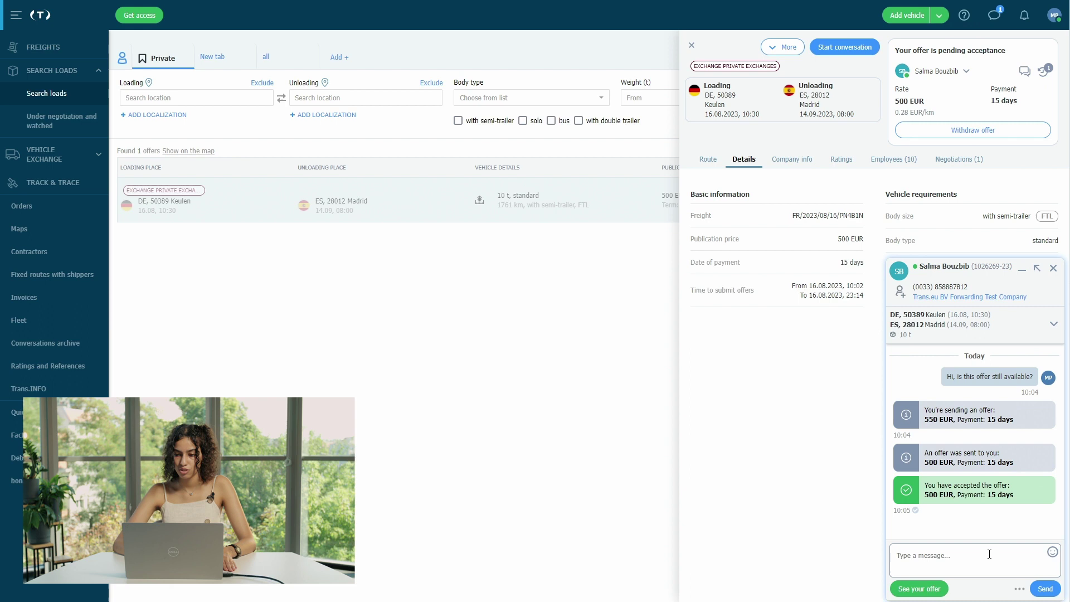
left_click(989, 554)
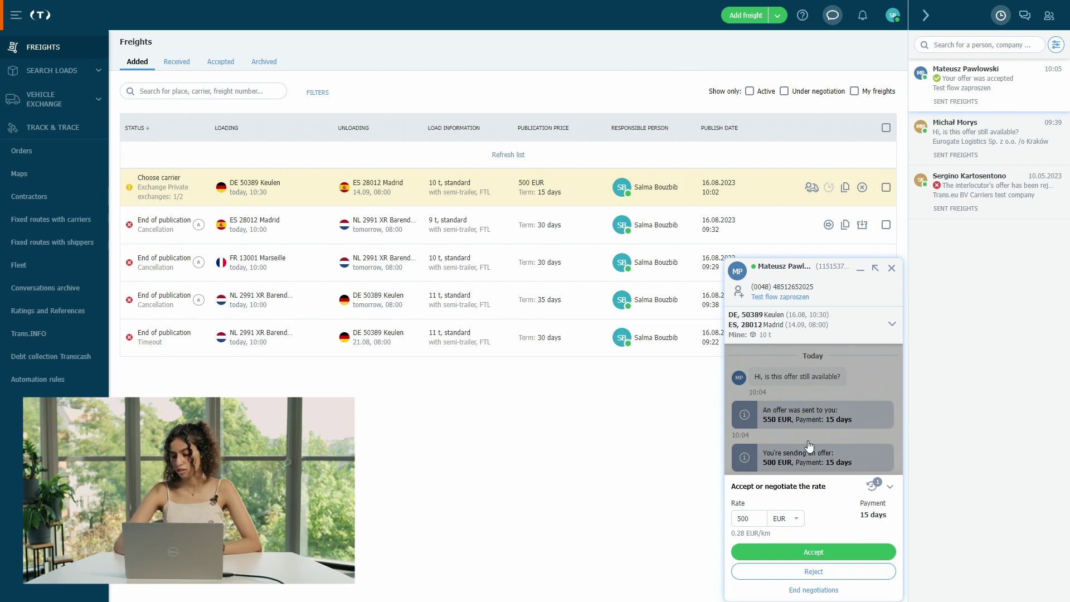
- Confirm the 500 EUR deal, check the Accepted freights tab, and close the chat
left_click(838, 557)
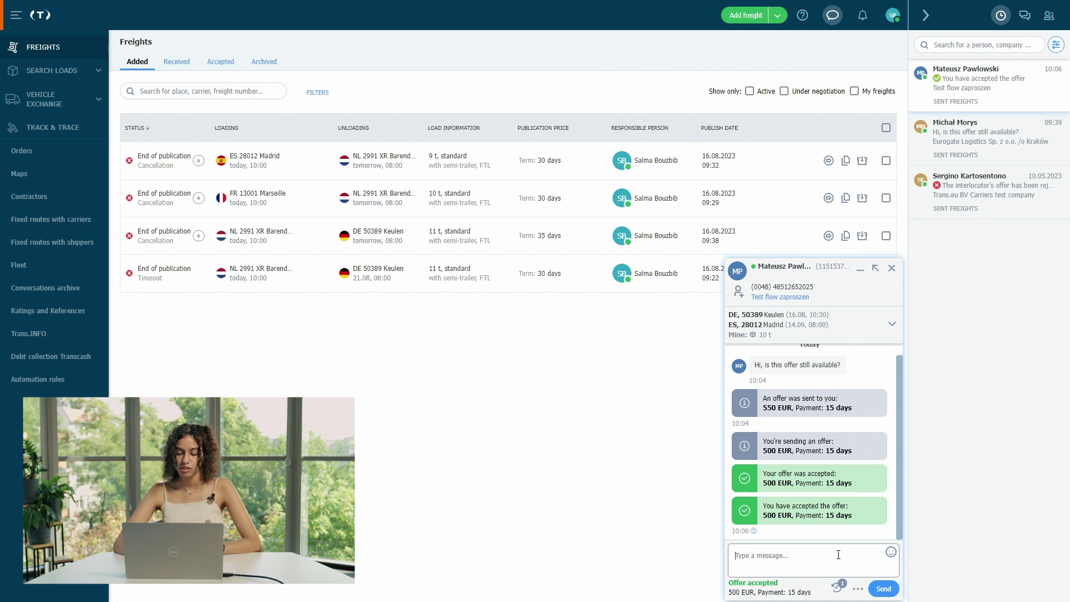
mouse_move(763, 586)
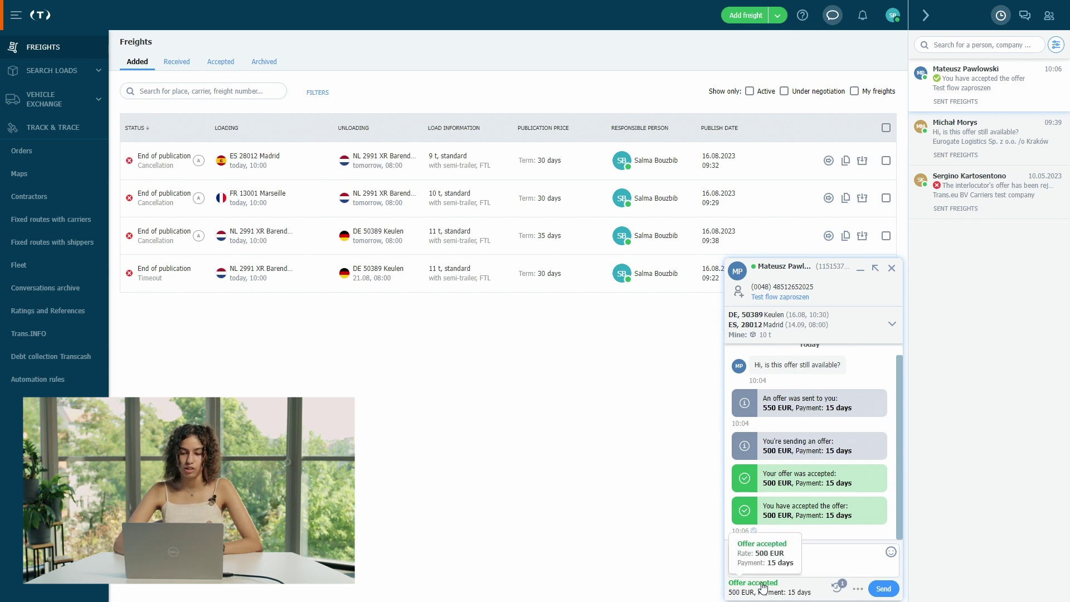
left_click(233, 67)
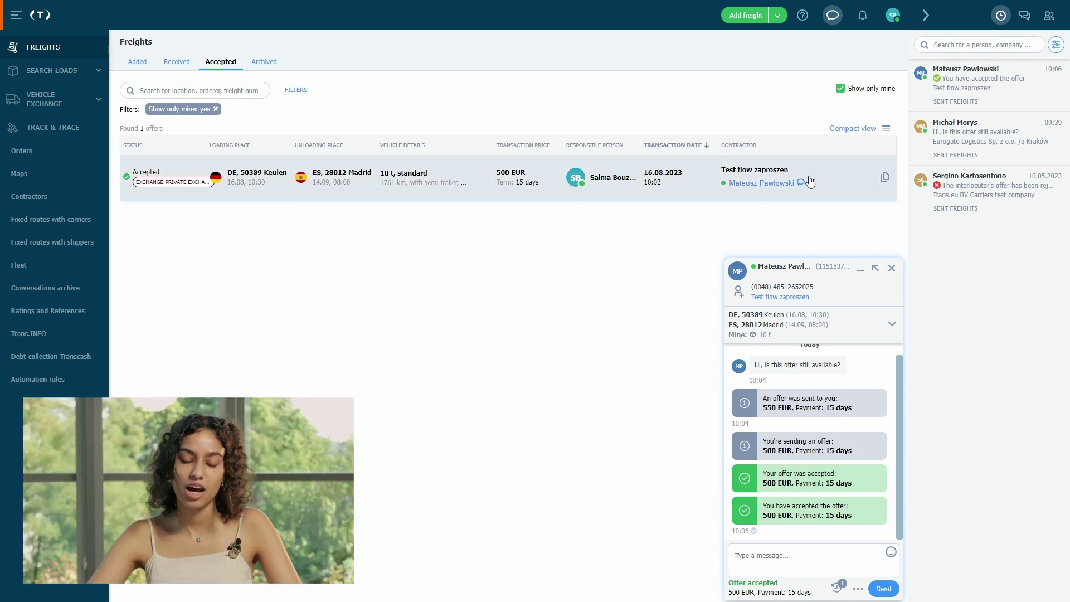
left_click(322, 295)
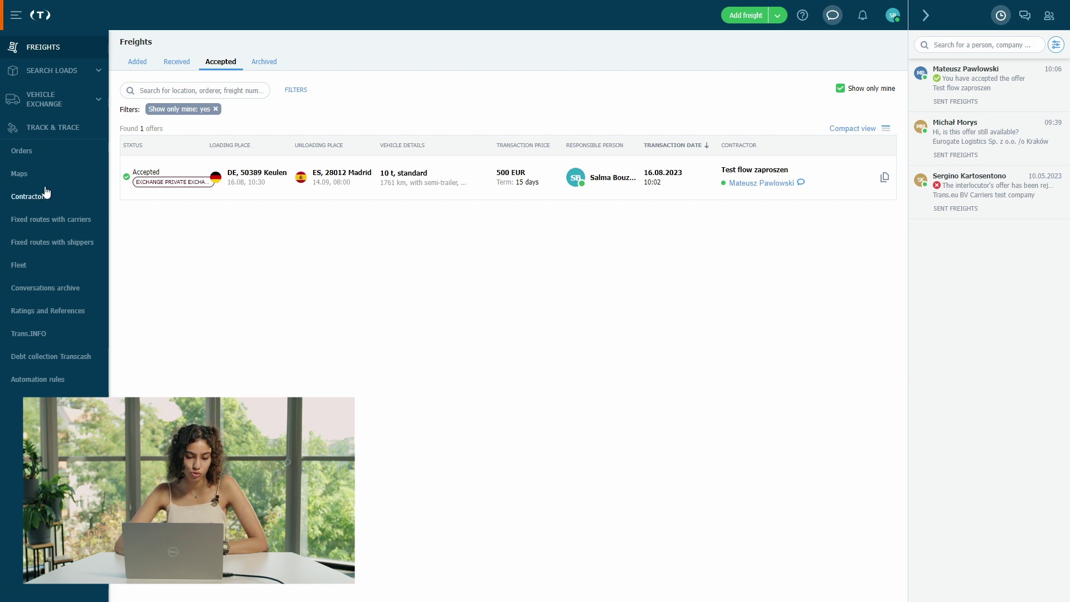
left_click(69, 207)
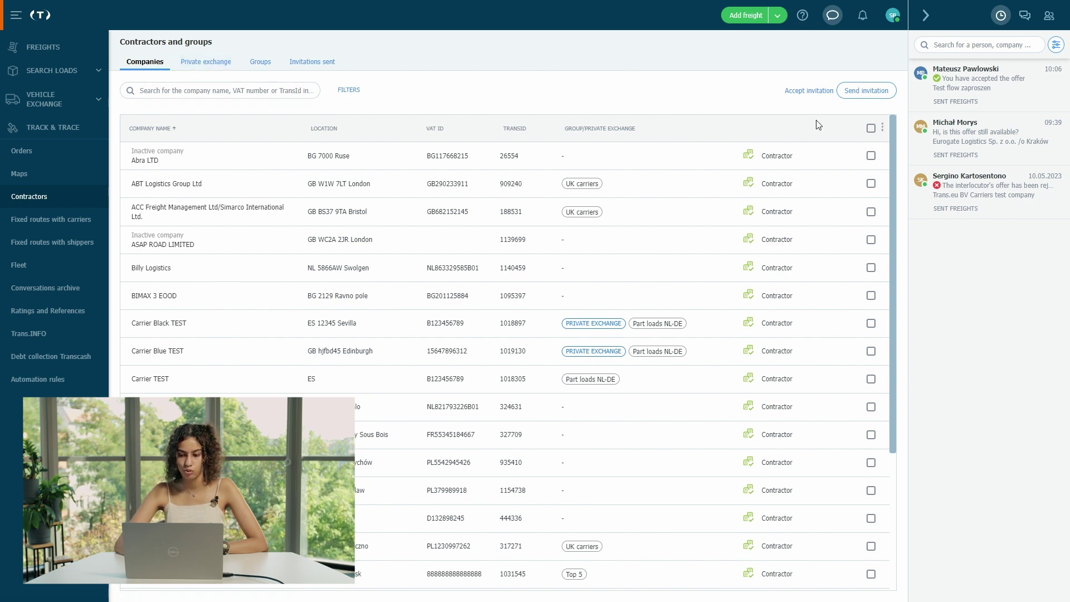
- Open the Send invitation dialog for registering a new company
left_click(876, 88)
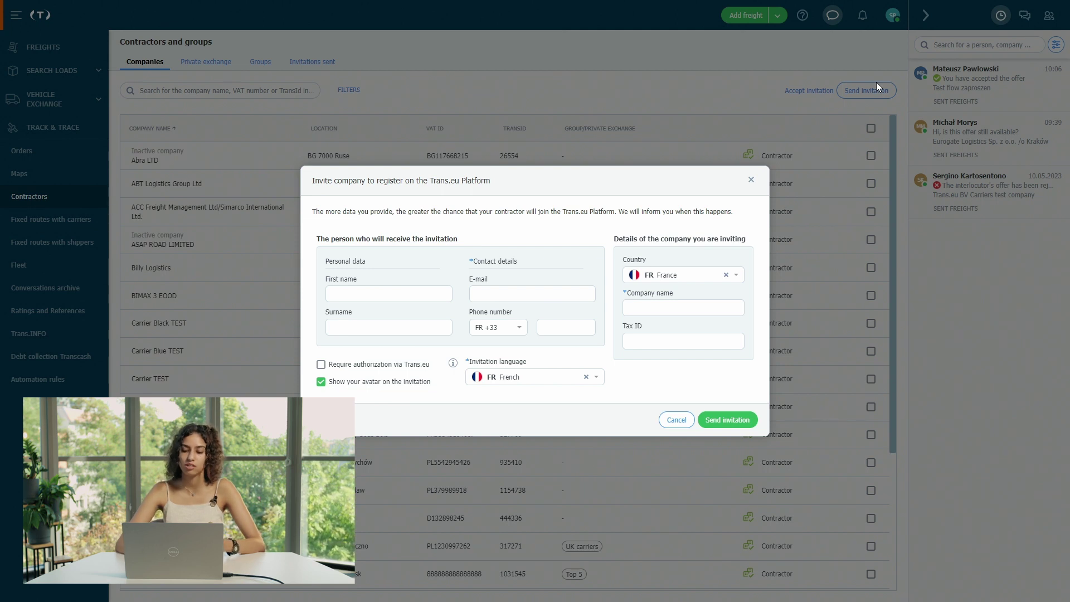
left_click(388, 292)
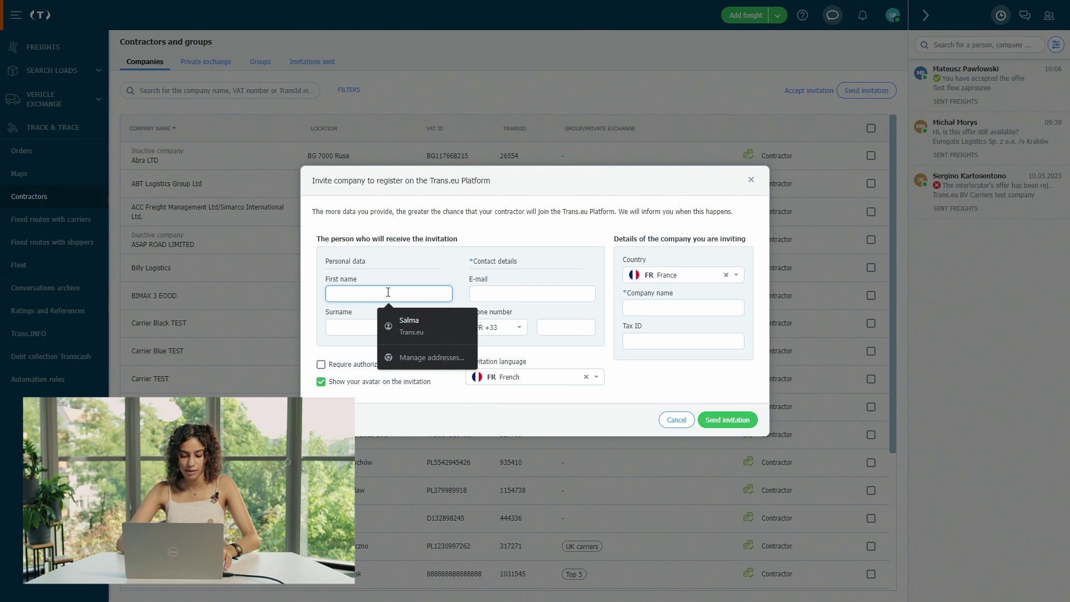
- Enter the invitee's first name, surname and e-mail address in the invitation form
type("S")
key("BackSpace")
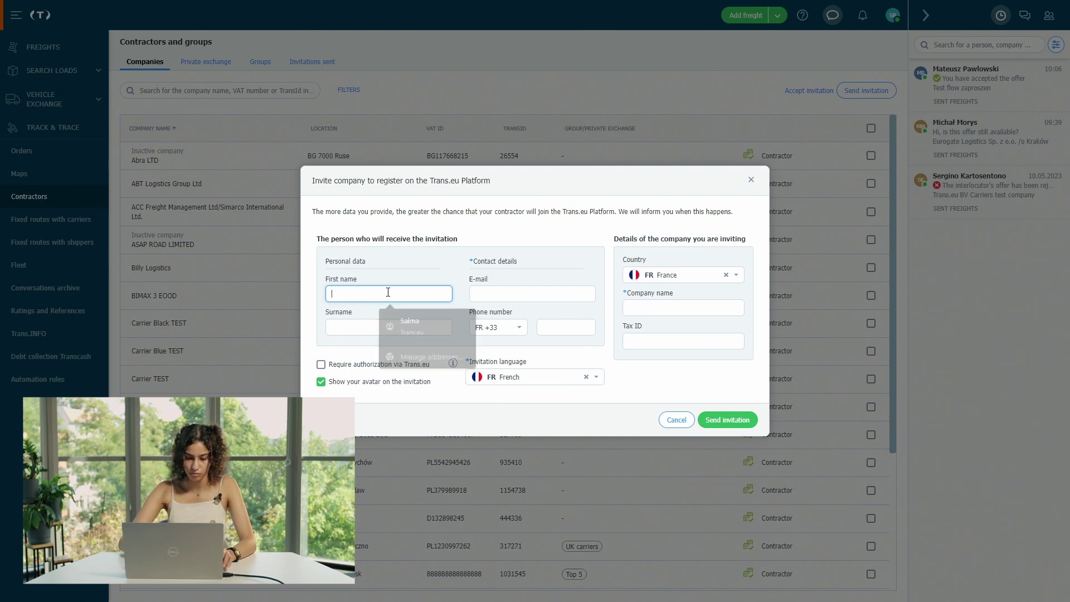
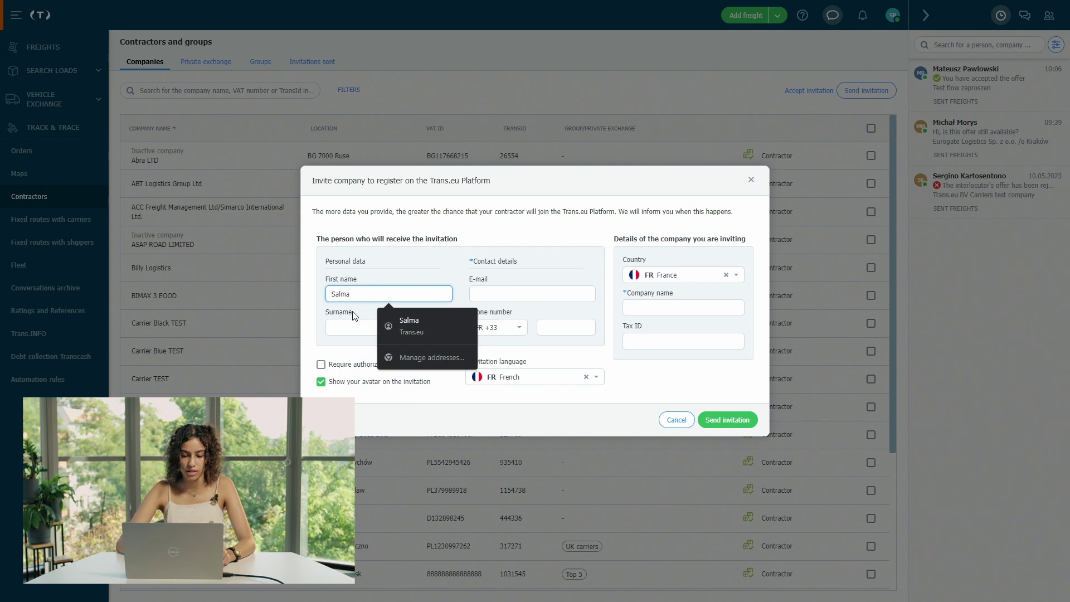
left_click(341, 328)
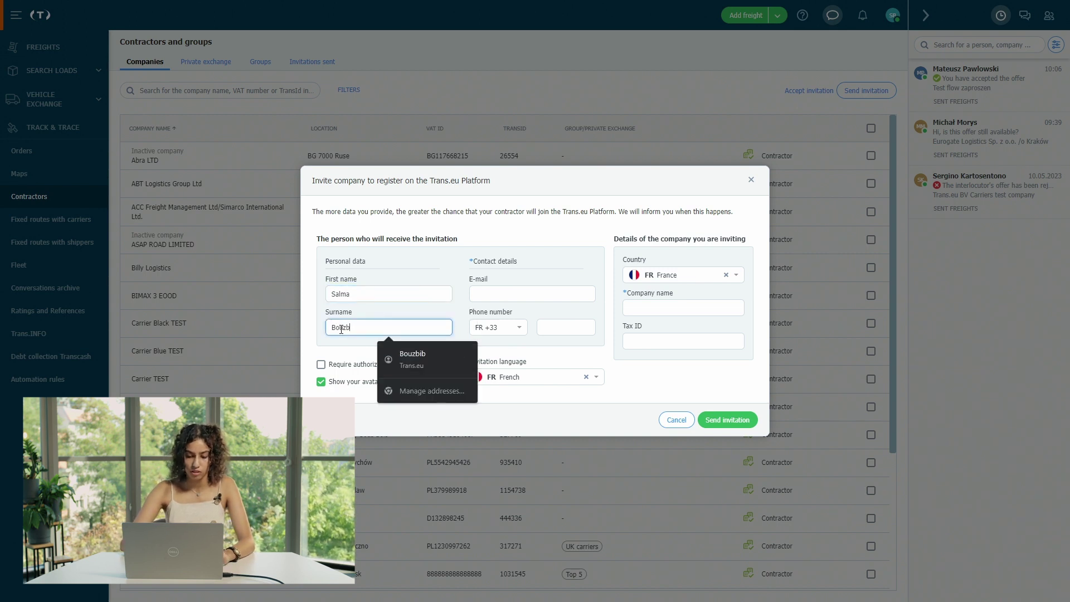
left_click(494, 290)
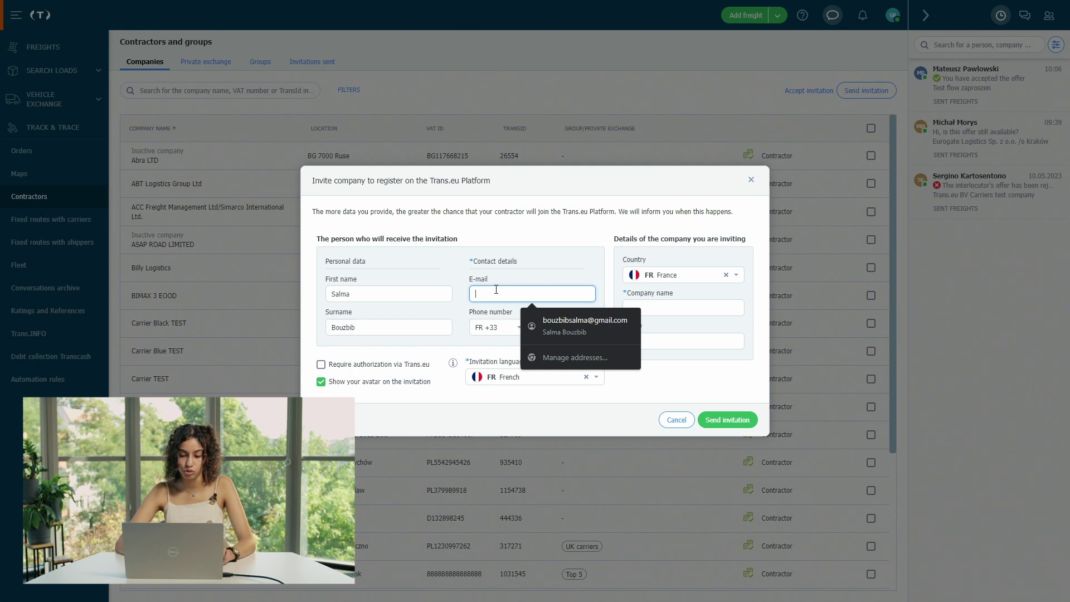
type("bouzbi")
key("BackSpace")
key("BackSpace")
key("BackSpace")
key("BackSpace")
key("BackSpace")
key("BackSpace")
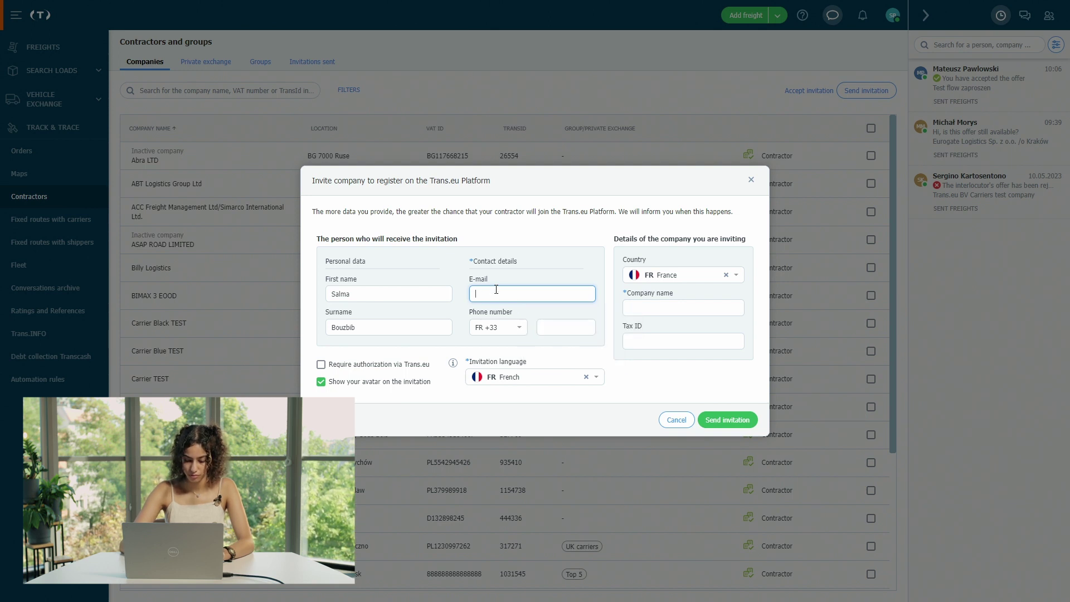
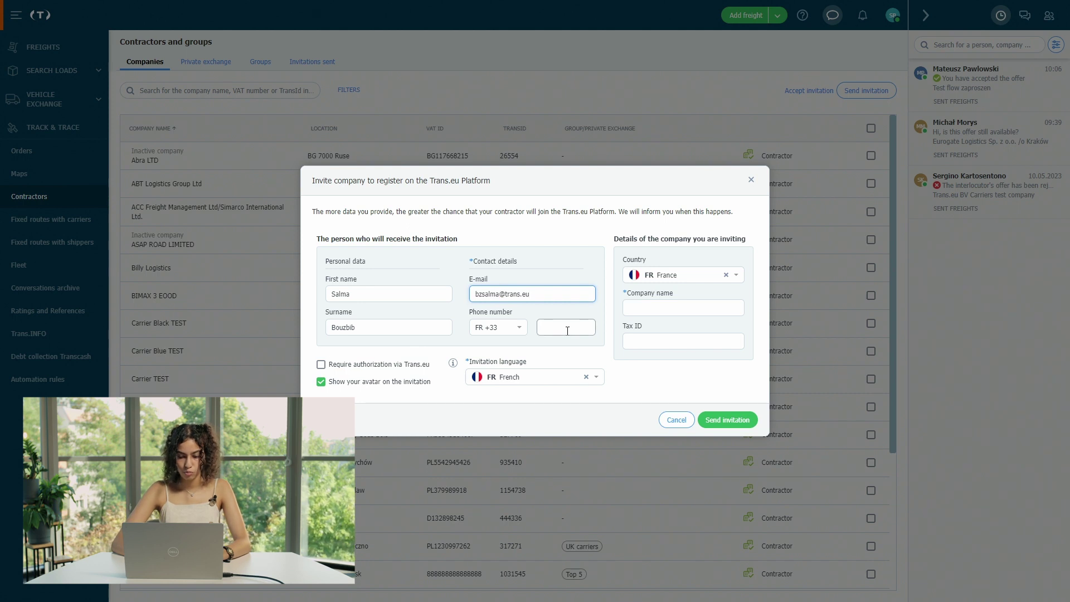
left_click(567, 331)
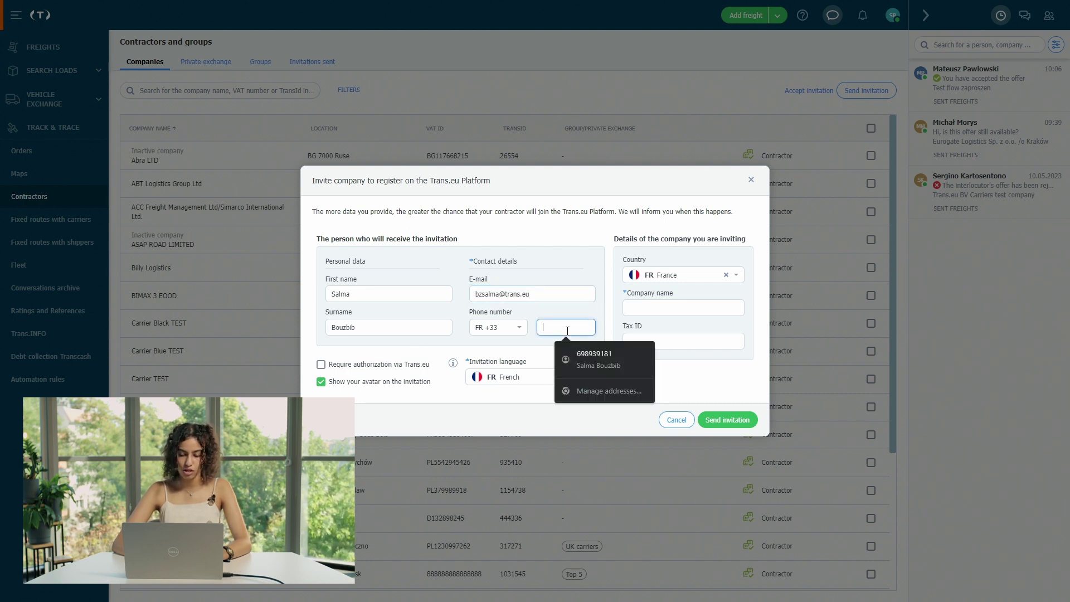
- Set the phone prefix to GB +44 and enter the invitee's phone number
left_click(497, 328)
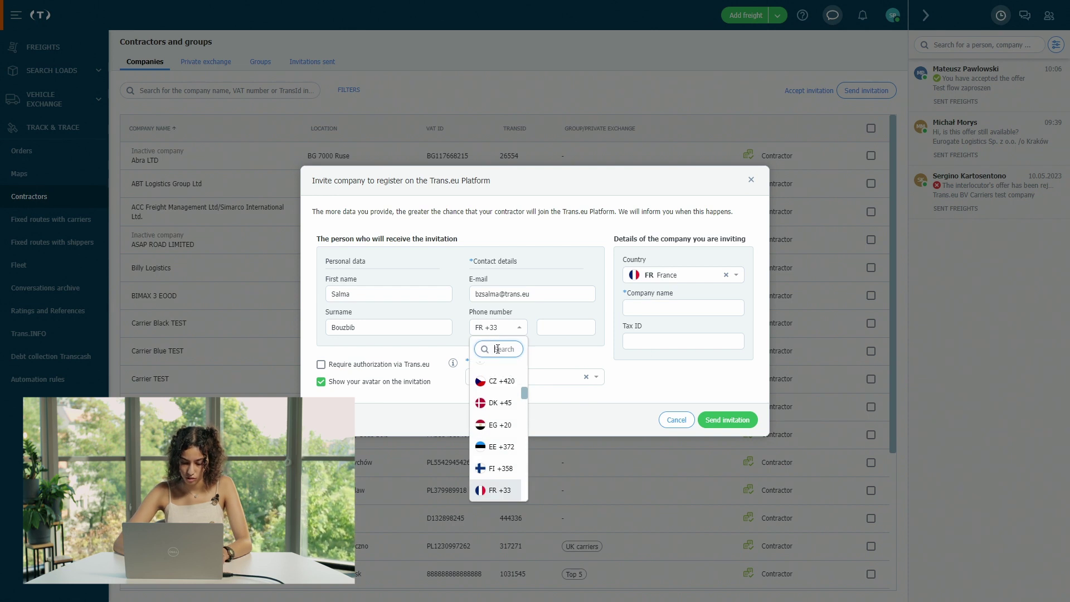
type("gb")
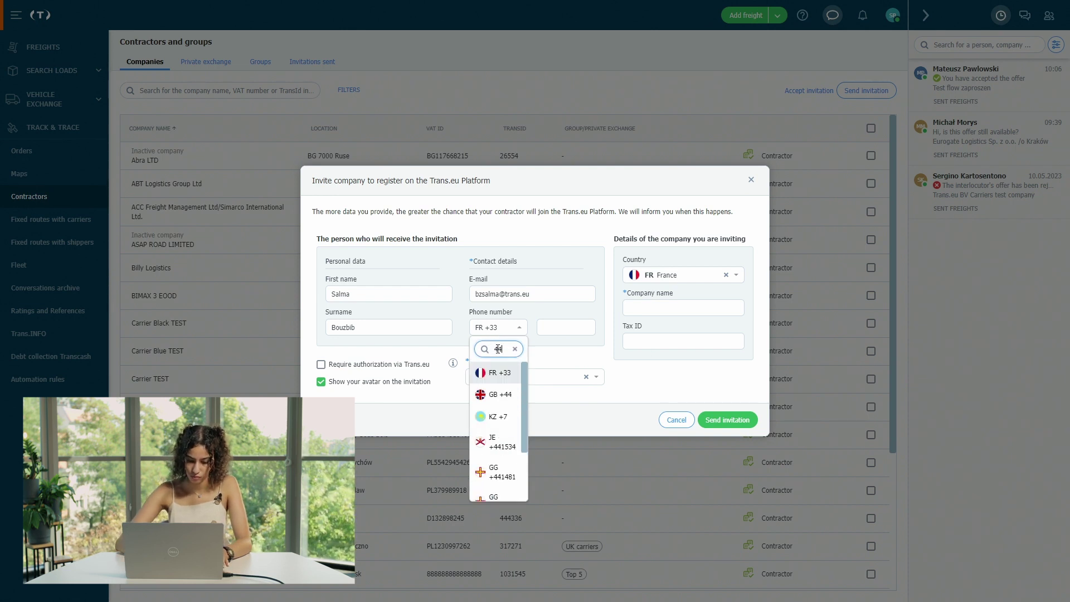
left_click(504, 402)
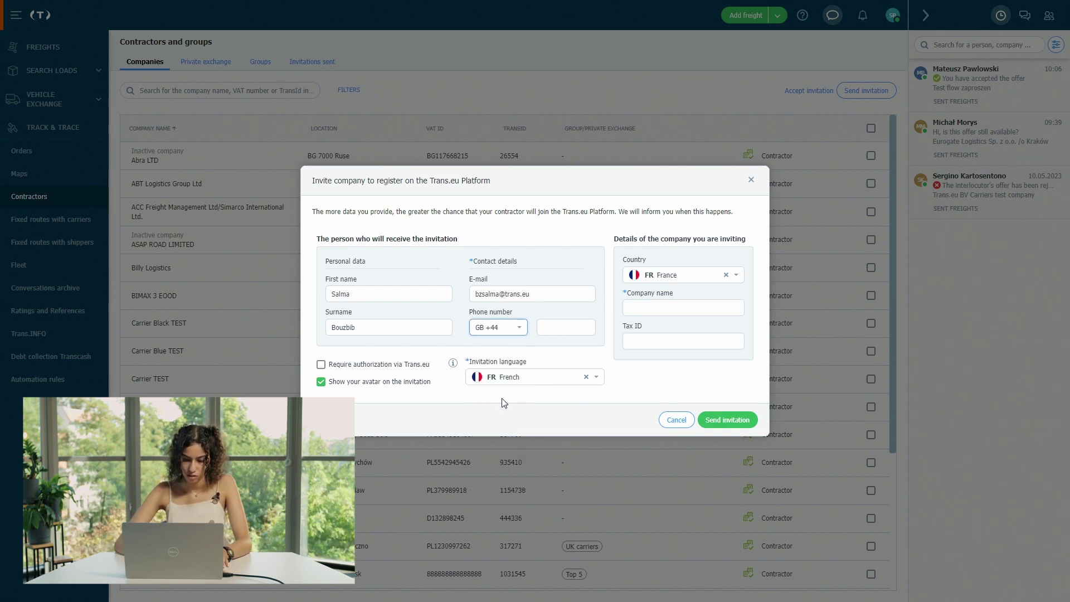
left_click(573, 322)
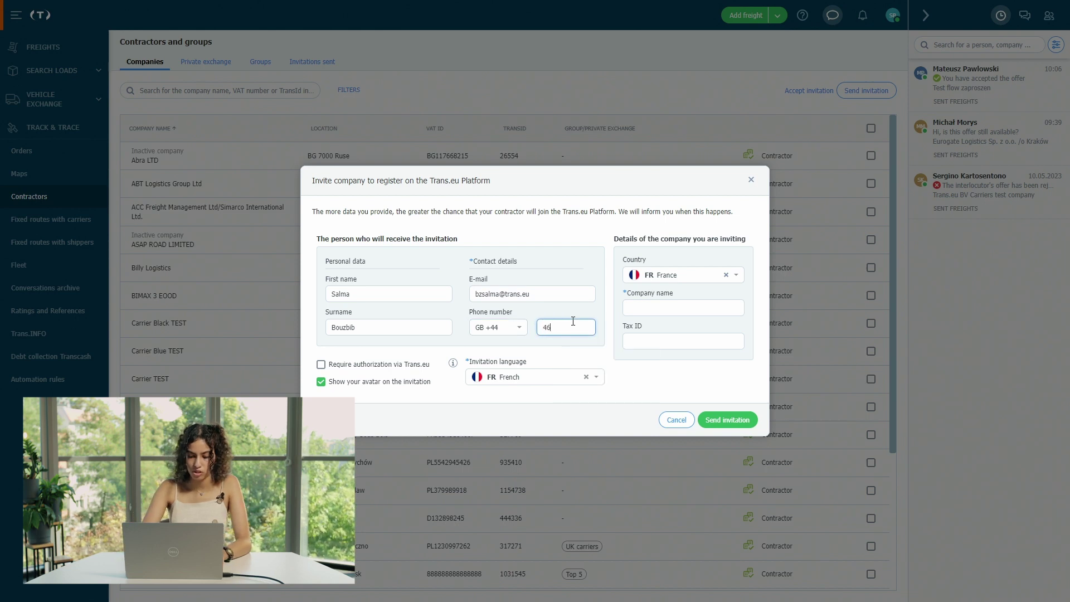
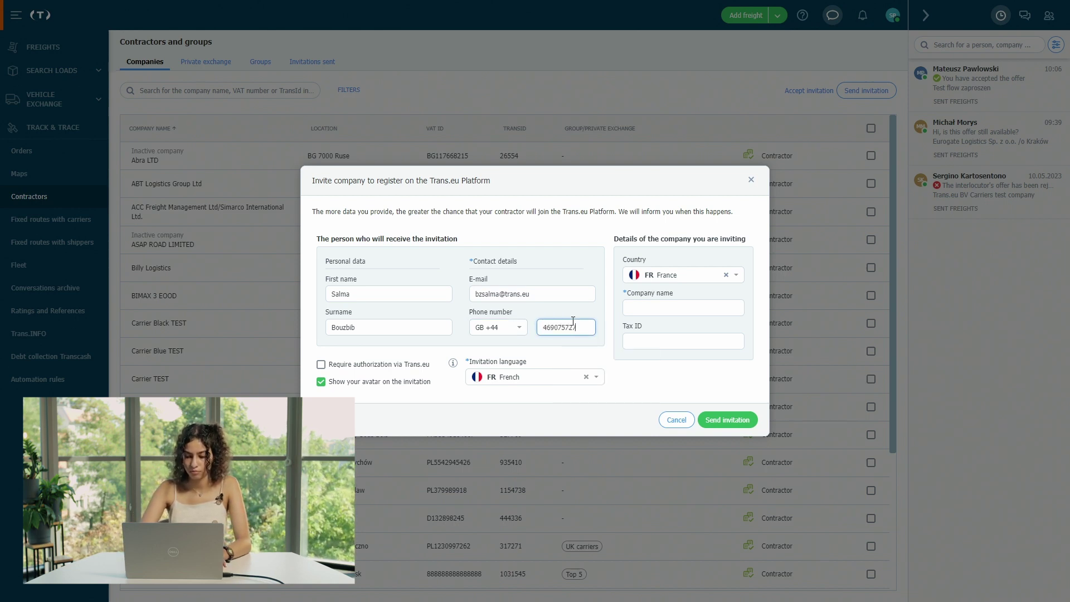
- Set the company country to Great Britain and company name to 'Fast shipment'
left_click(669, 275)
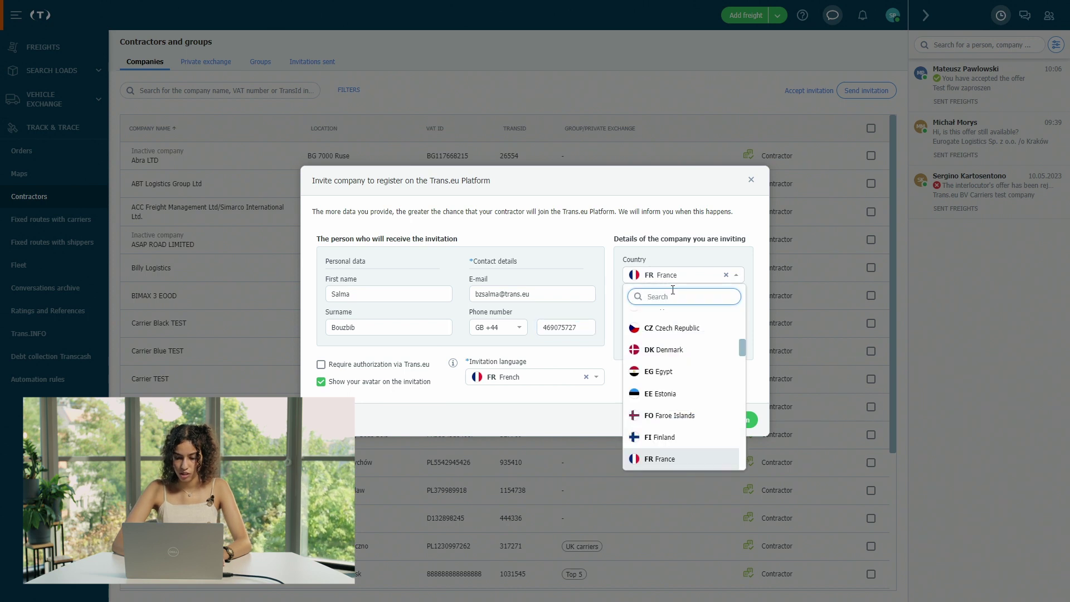
type("gr")
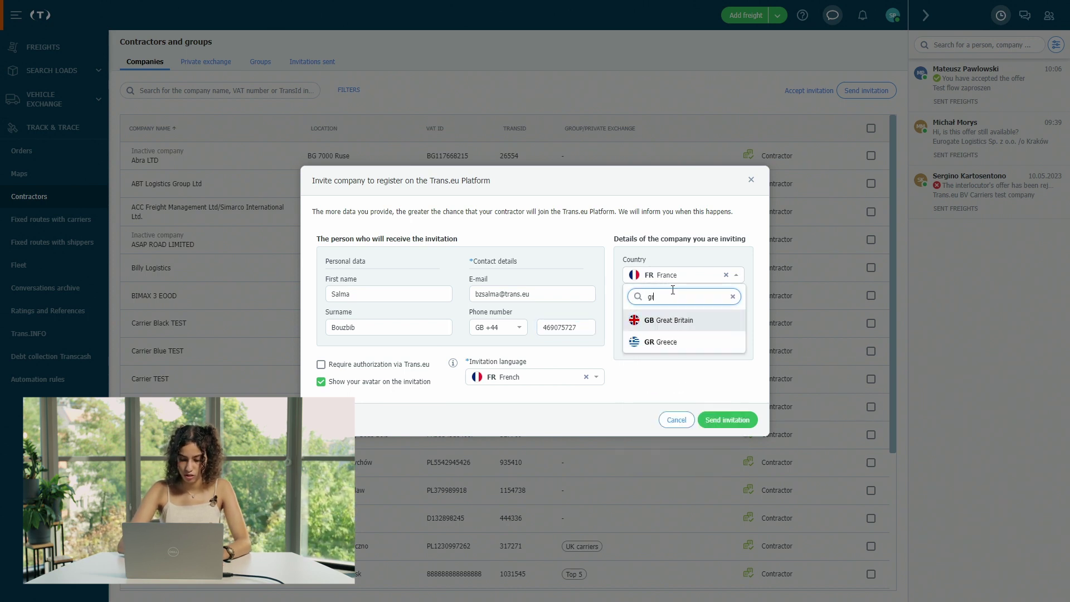
left_click(684, 320)
left_click(645, 312)
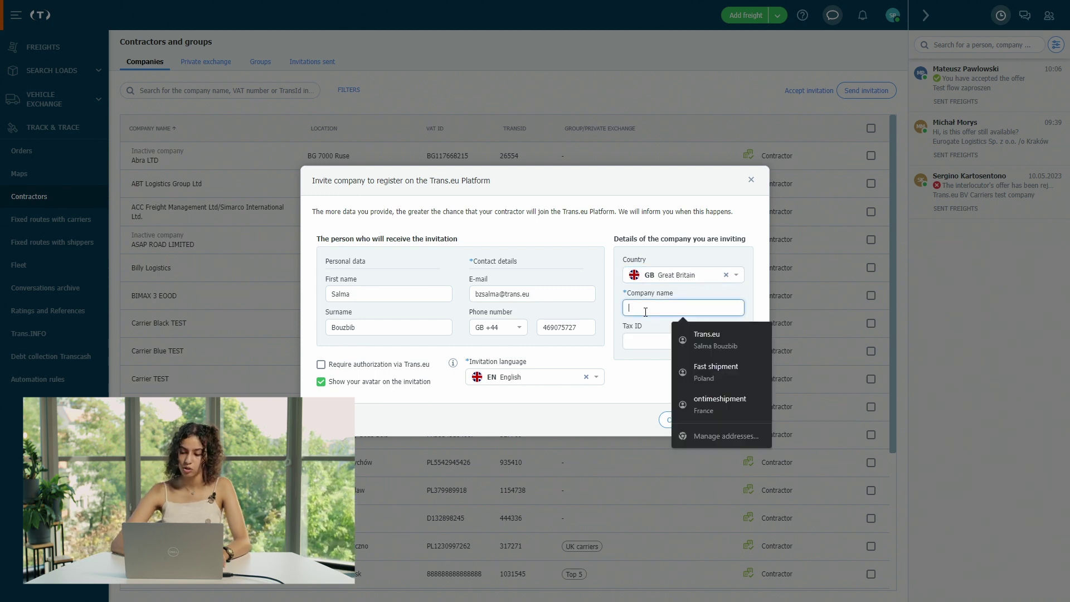
type("F")
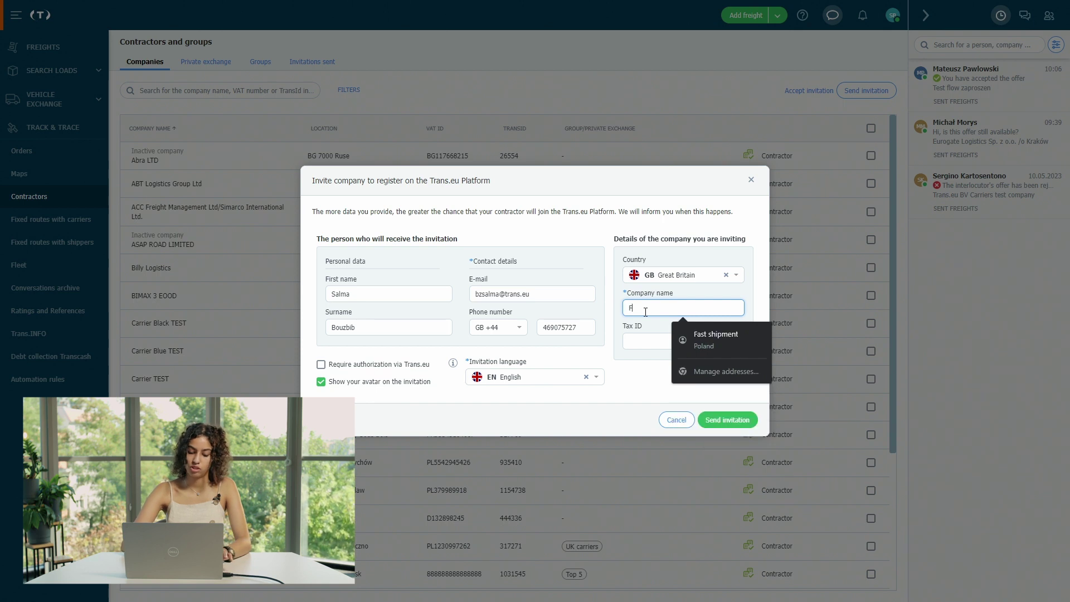
type("ast shipment")
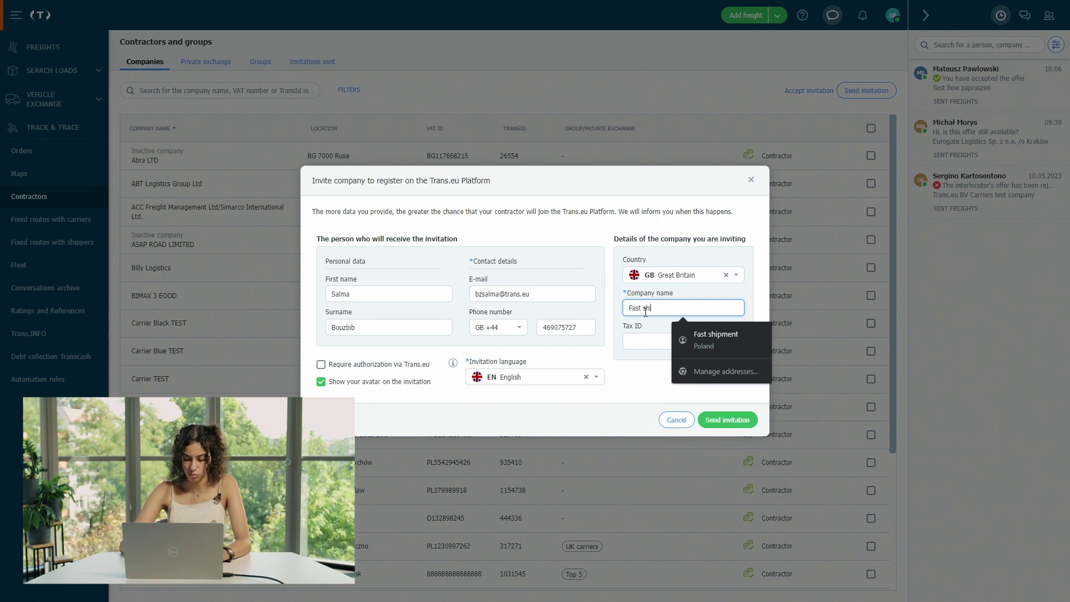
left_click(637, 371)
left_click(680, 339)
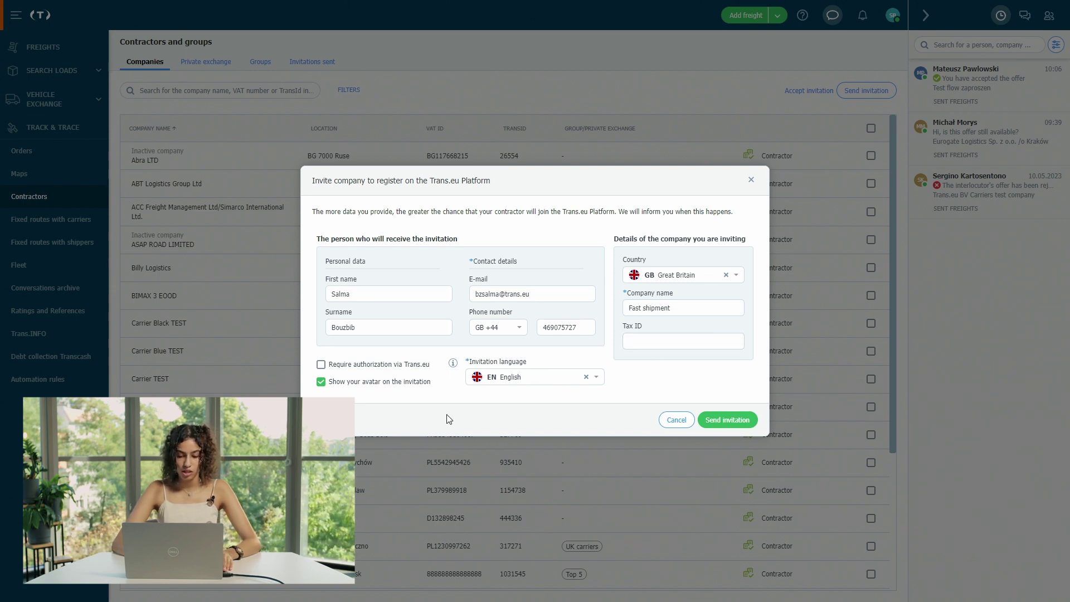
left_click(524, 378)
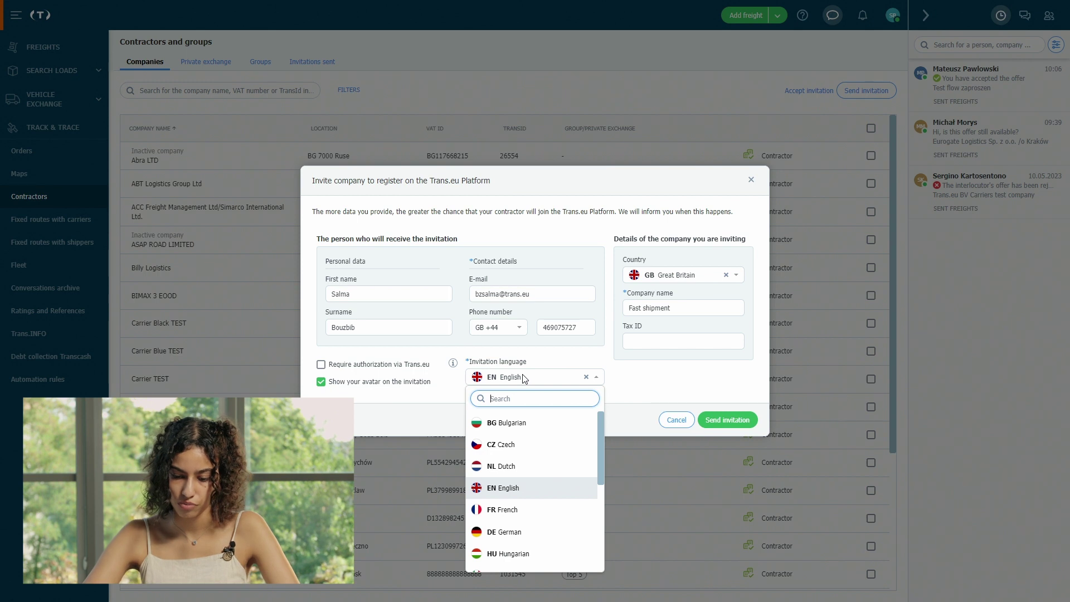
- Keep English as the invitation language and send the invitation
left_click(526, 490)
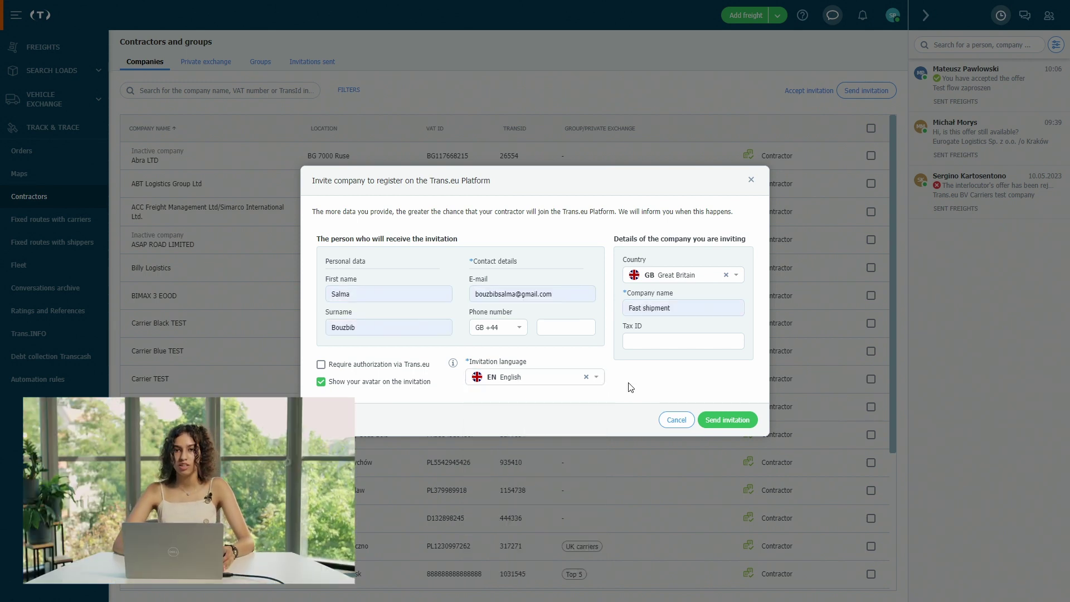
left_click(723, 420)
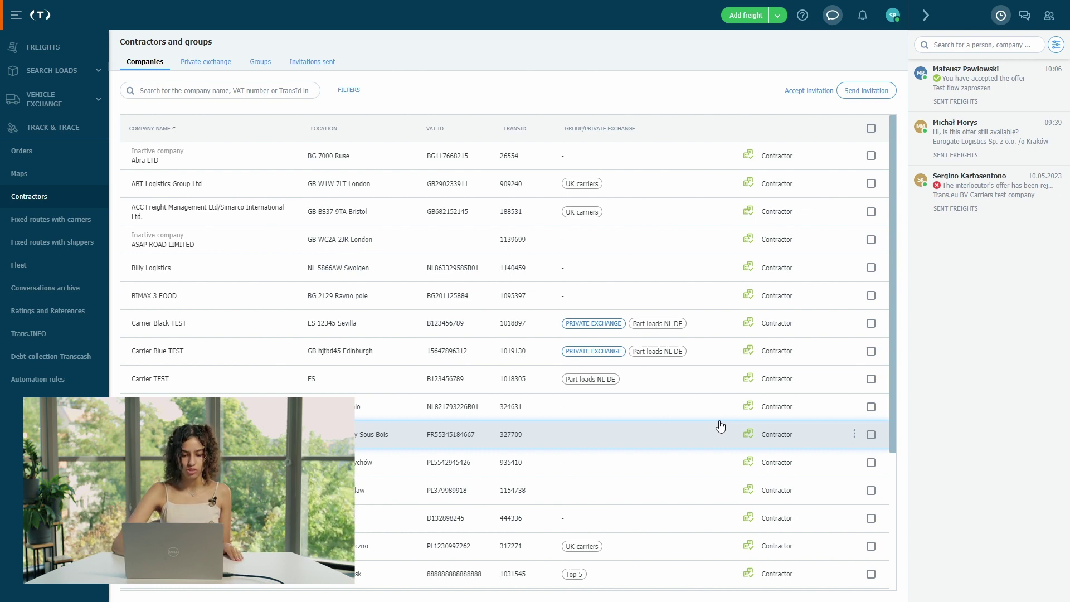
left_click(63, 389)
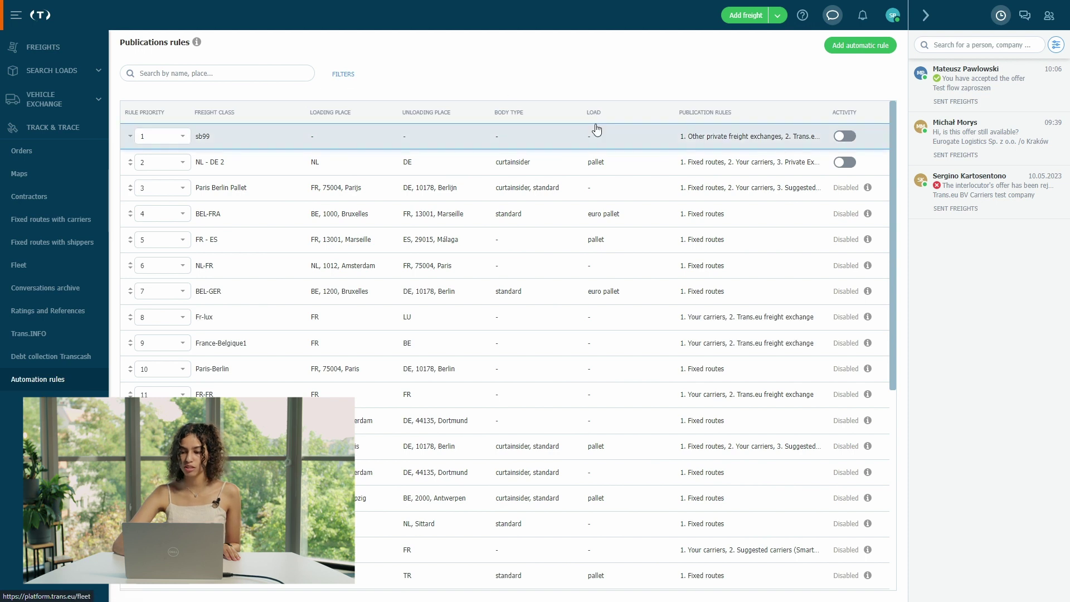
- Open the Add automatic rule dialog
left_click(876, 45)
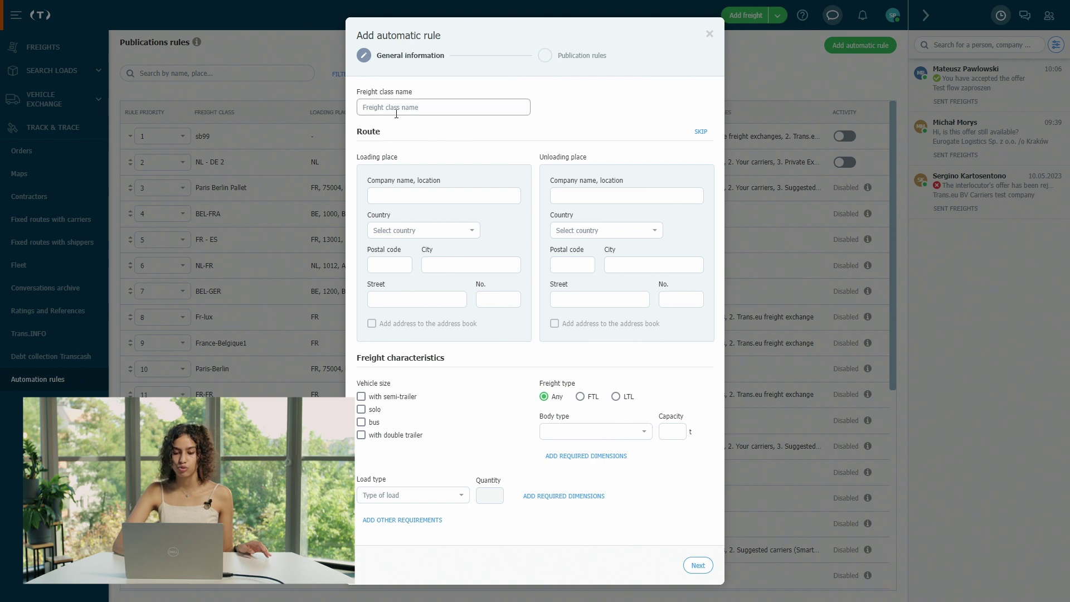
- Enter sb199 as the freight class name and advance to the Publication rules step
left_click(396, 113)
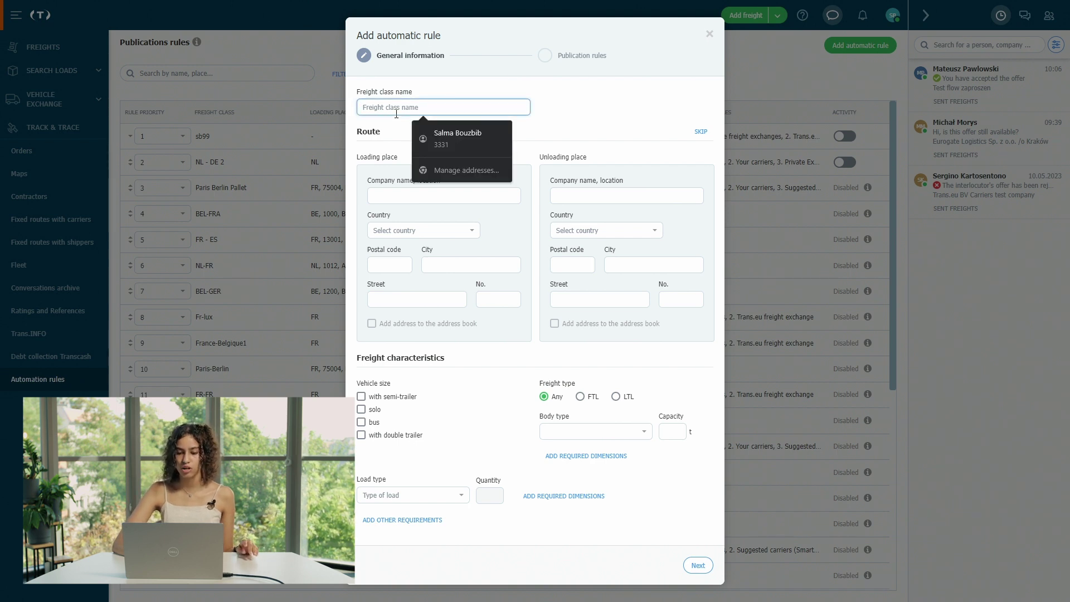
type("sb")
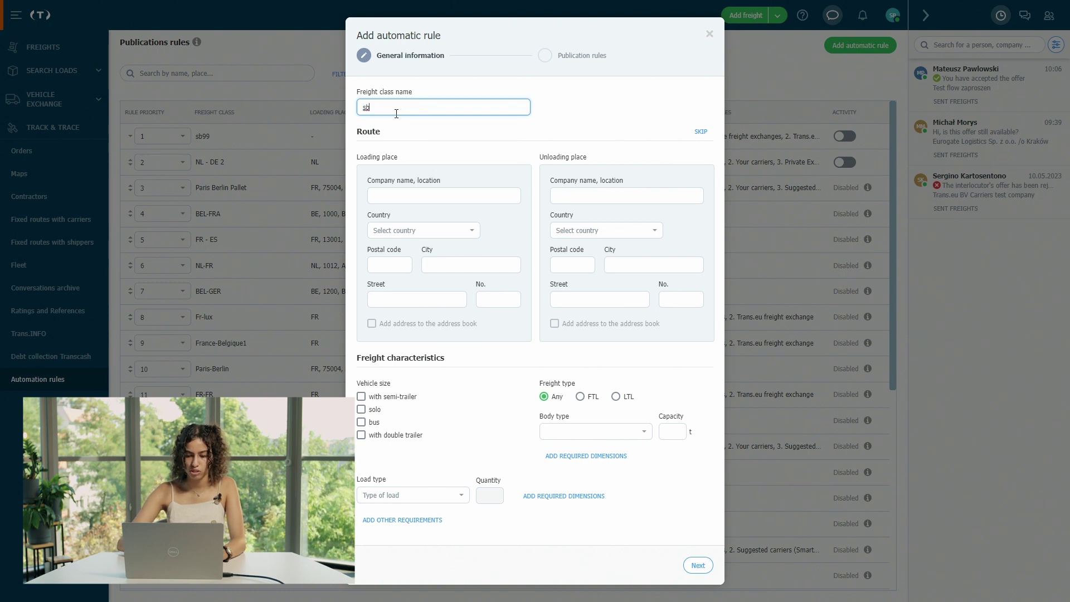
type("199")
left_click(446, 128)
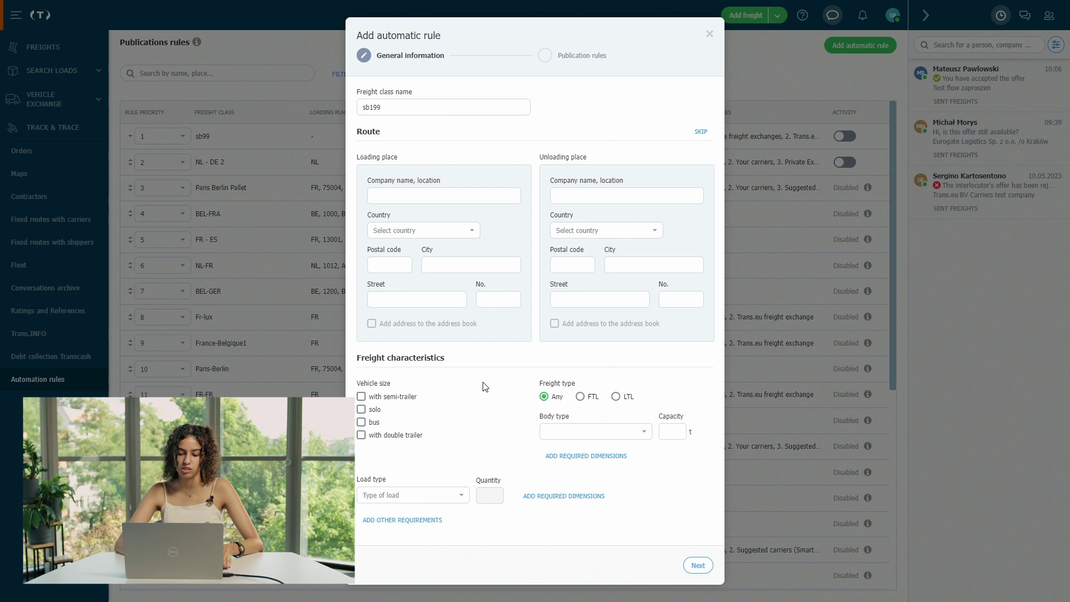
left_click(698, 565)
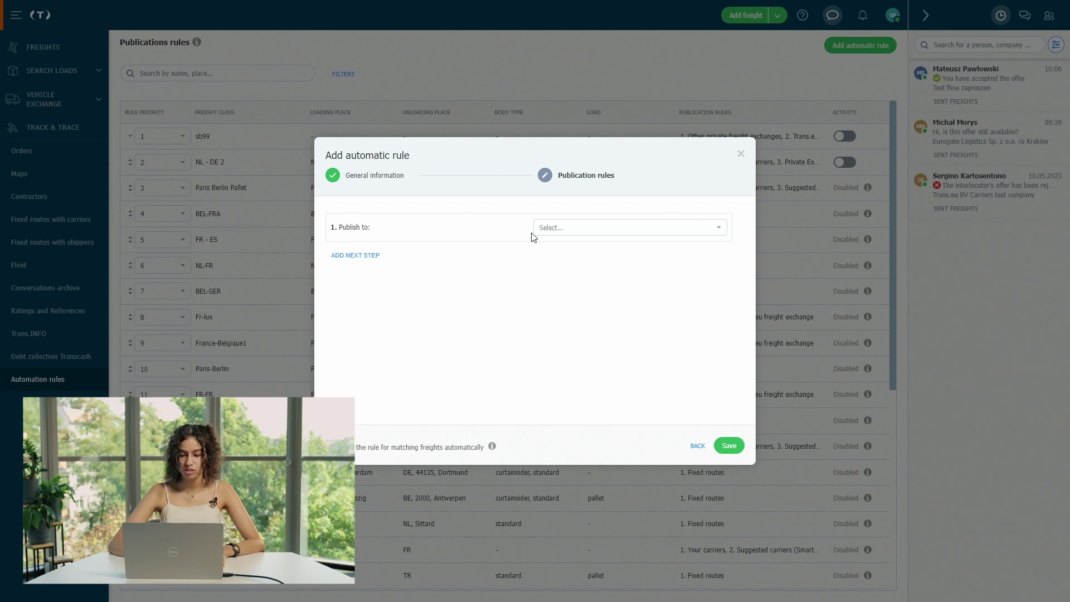
left_click(585, 234)
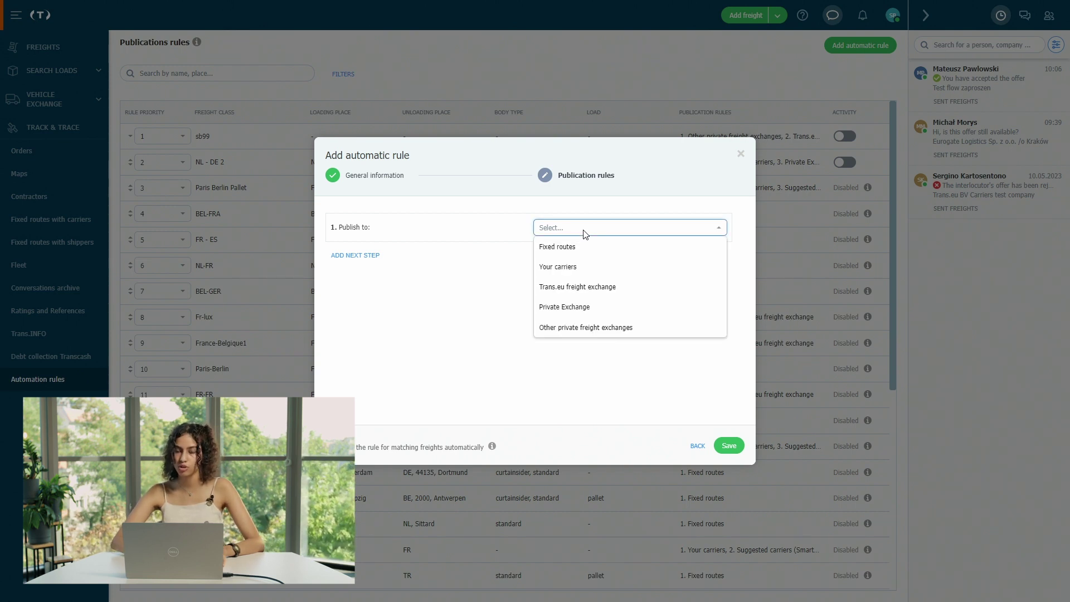
- Point the first publication step at the Private exchanges exchange in EUR
left_click(619, 328)
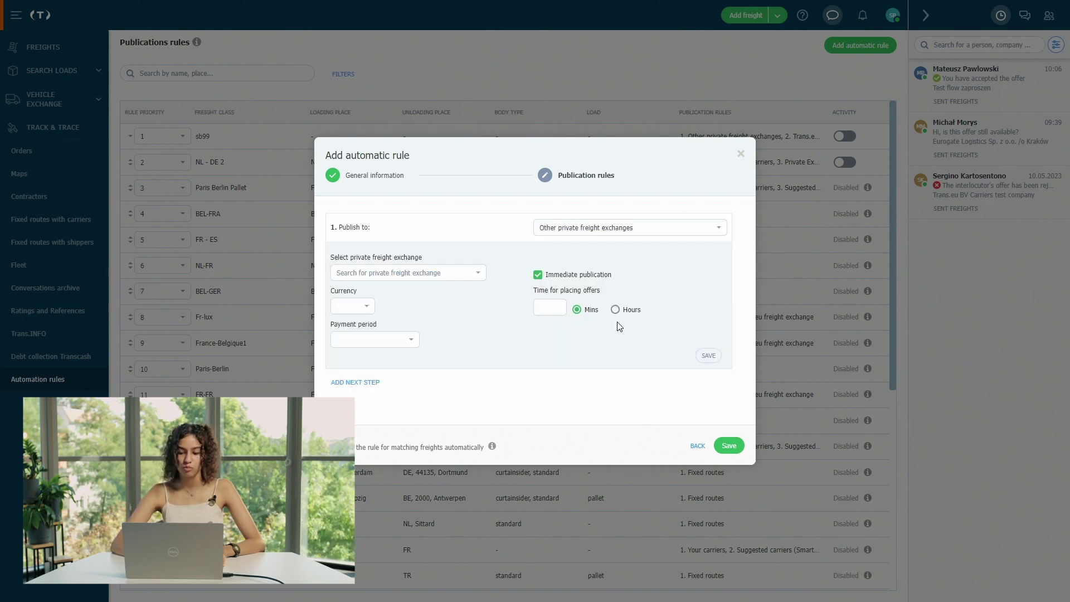
left_click(470, 273)
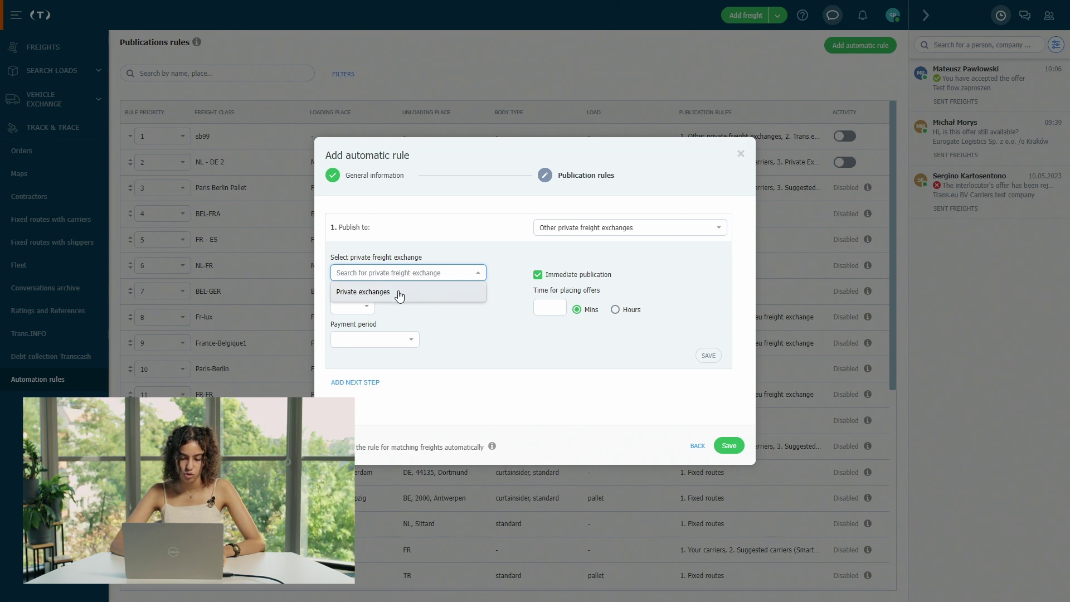
left_click(399, 295)
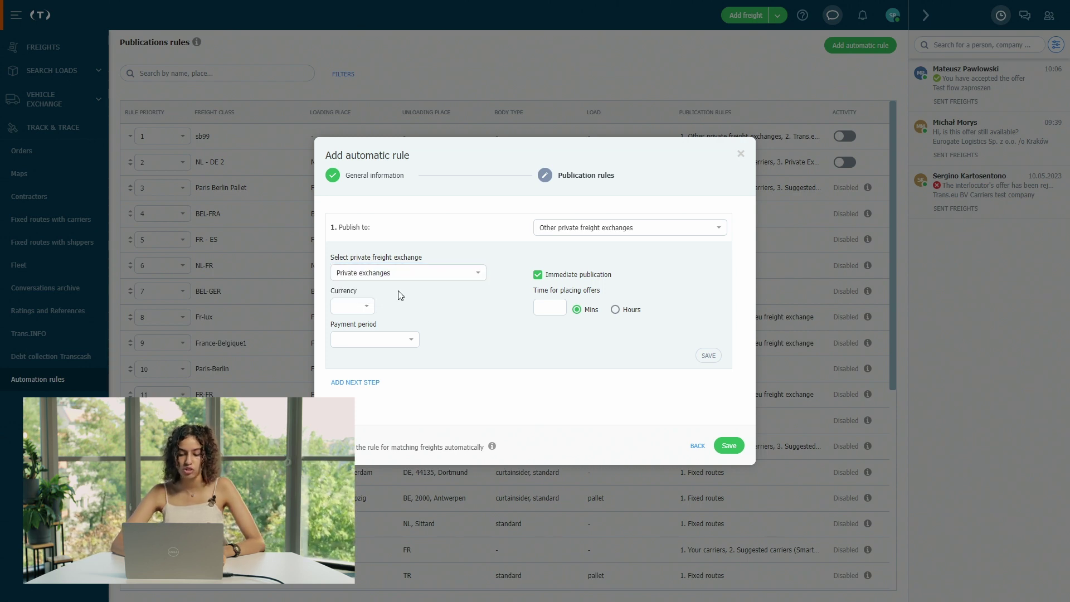
left_click(347, 307)
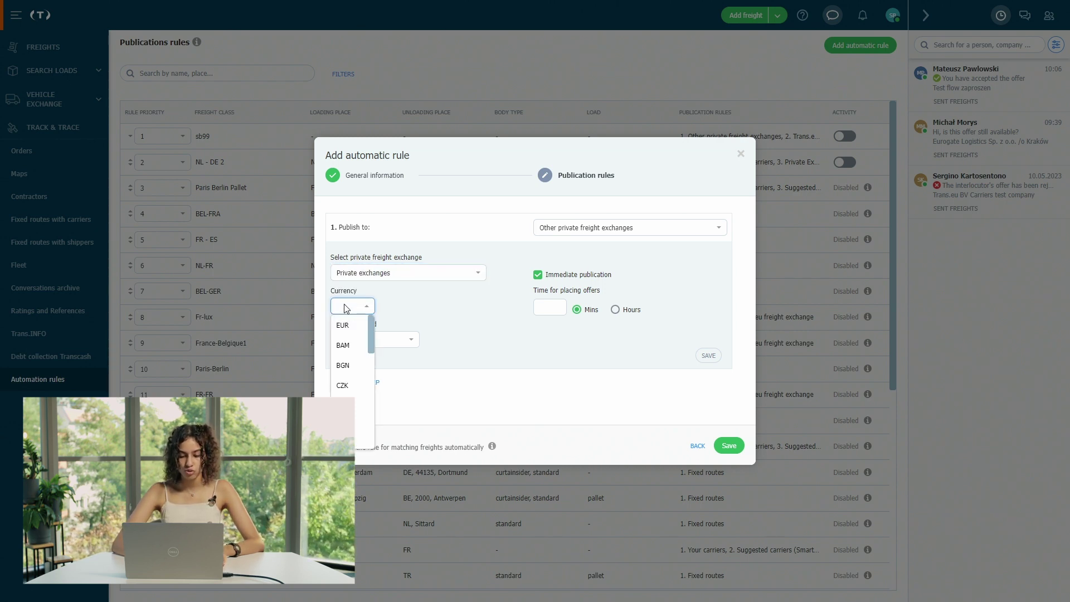
left_click(359, 329)
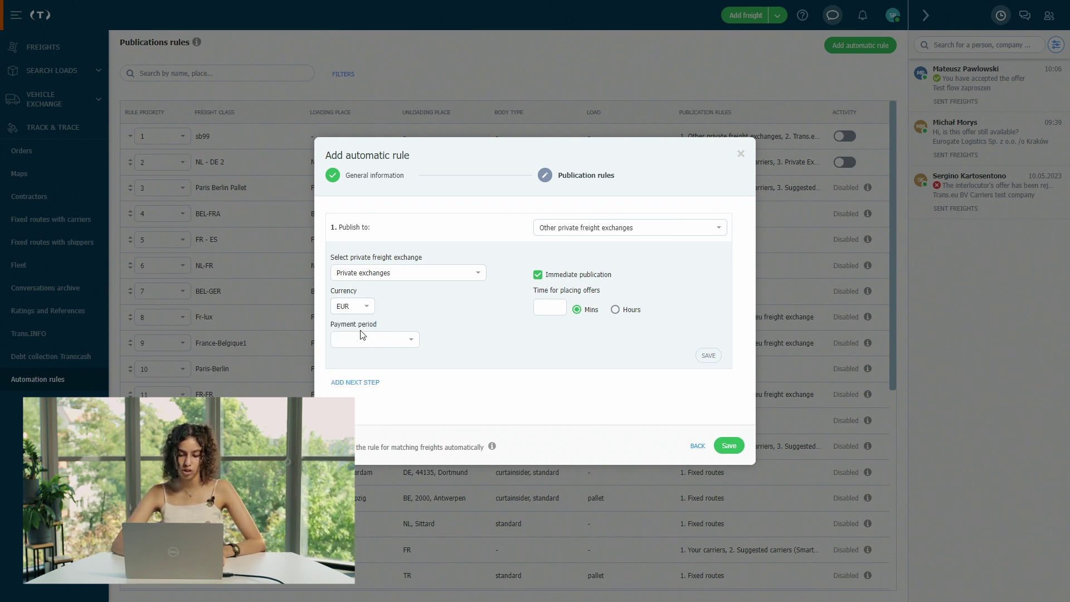
- Give step one Deferred 10-day payment and 30 minutes for offers, then add a second step
left_click(388, 340)
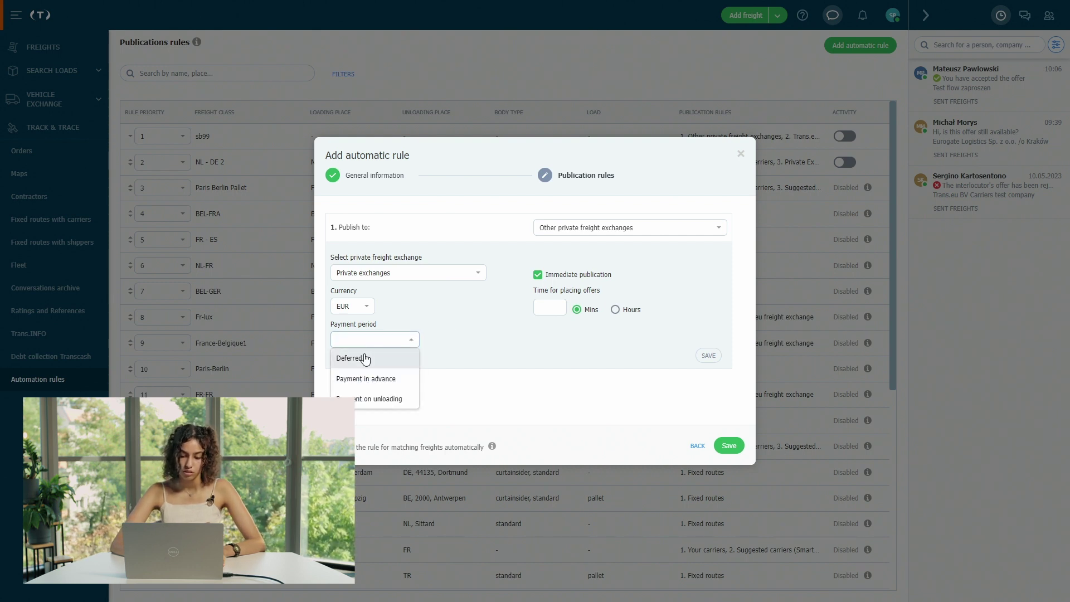
left_click(363, 357)
left_click(437, 340)
type("10")
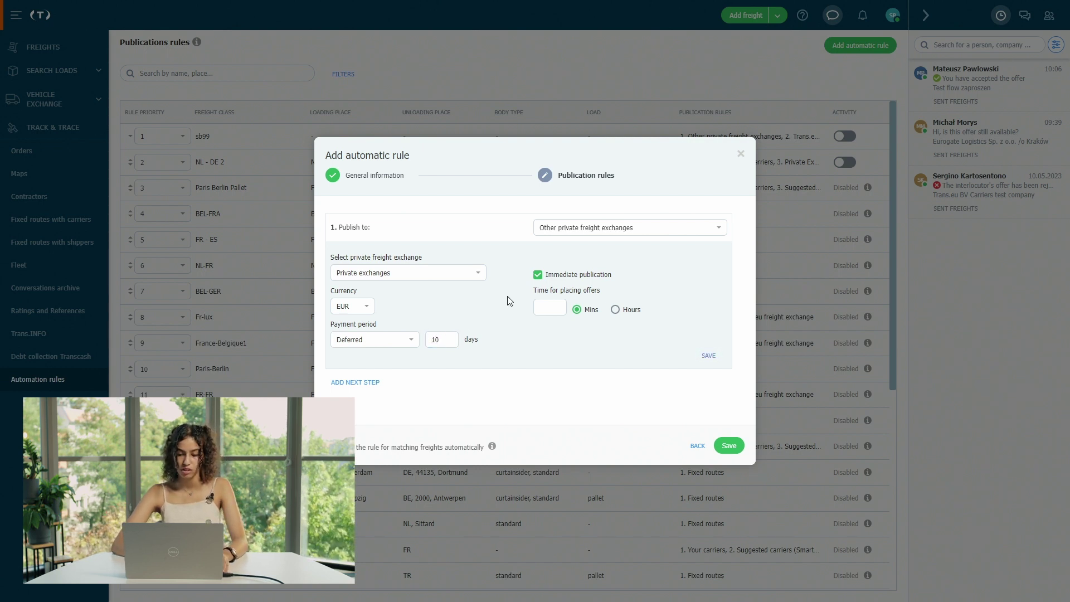
left_click(556, 310)
left_click(557, 310)
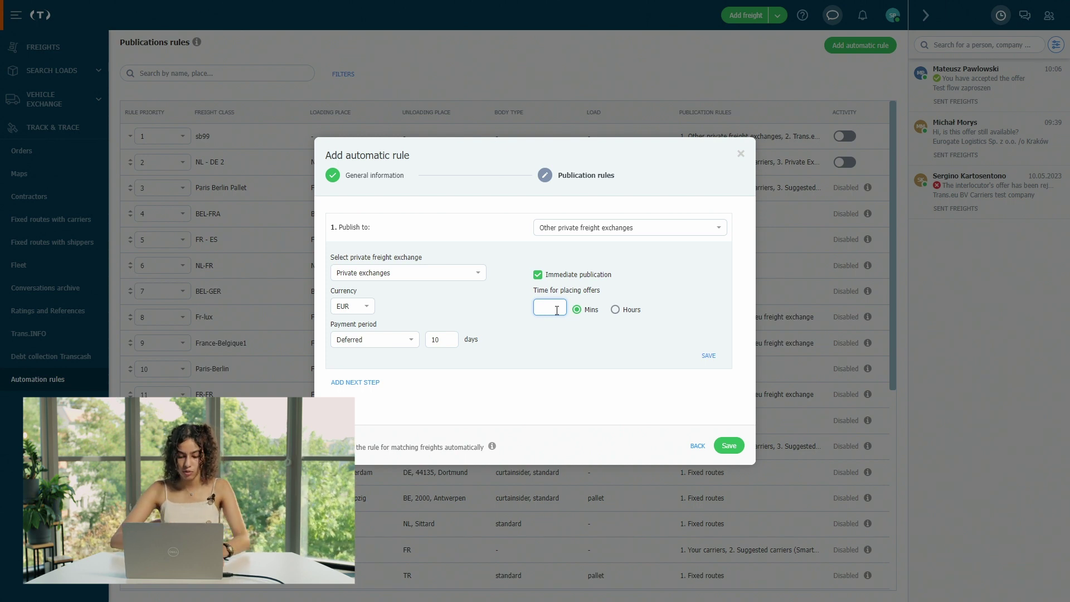
type("30")
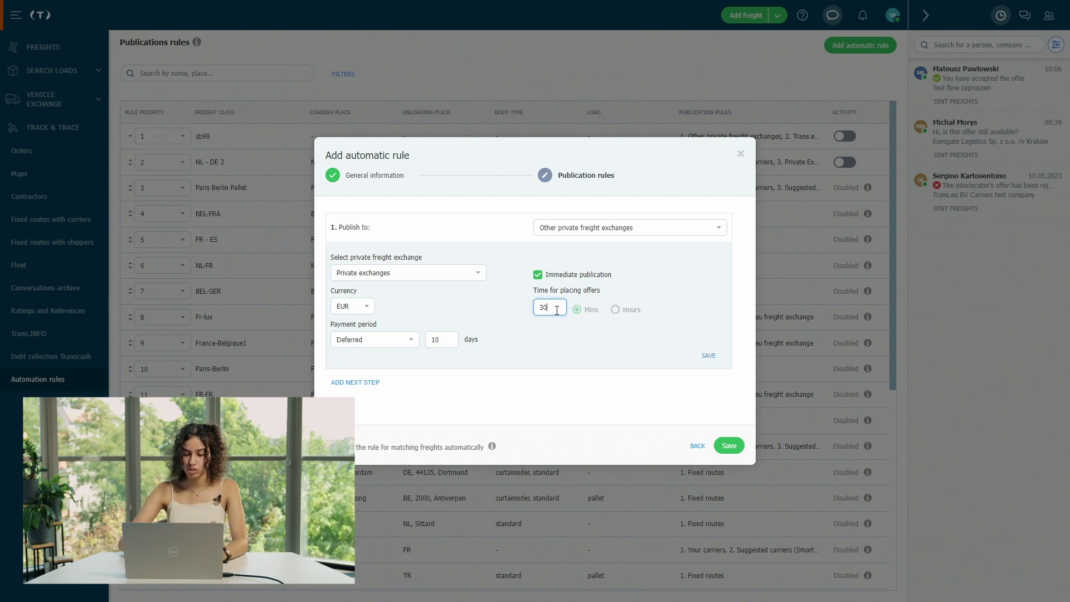
left_click(617, 350)
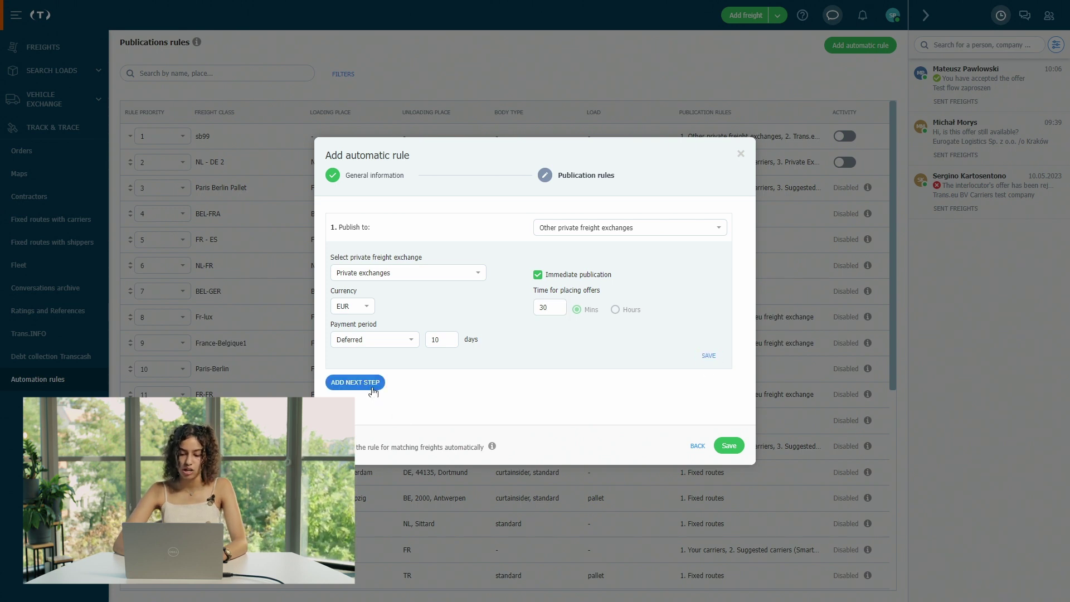
left_click(355, 382)
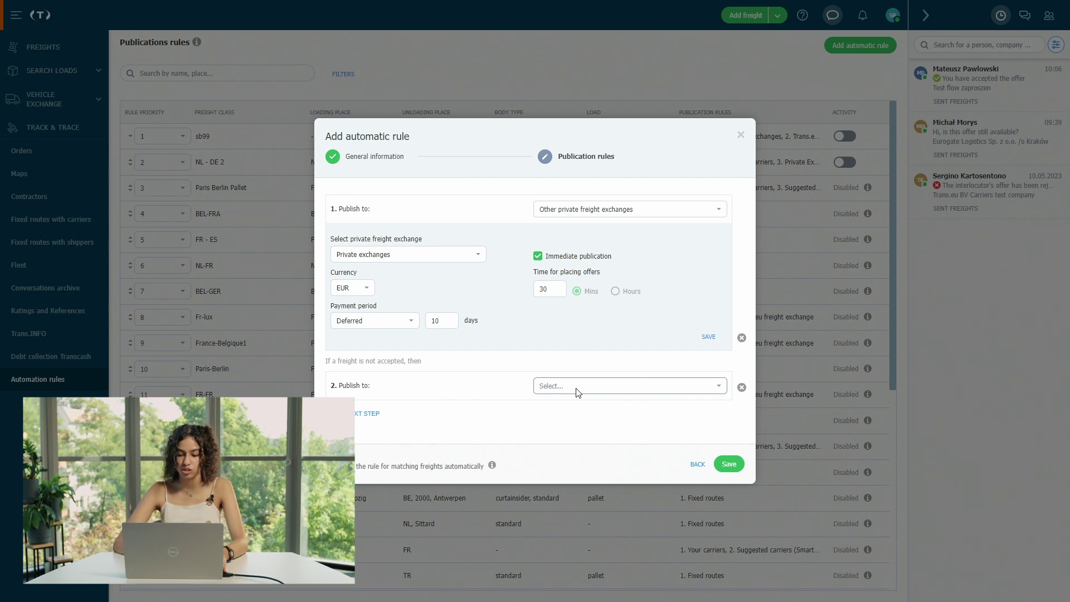
left_click(577, 390)
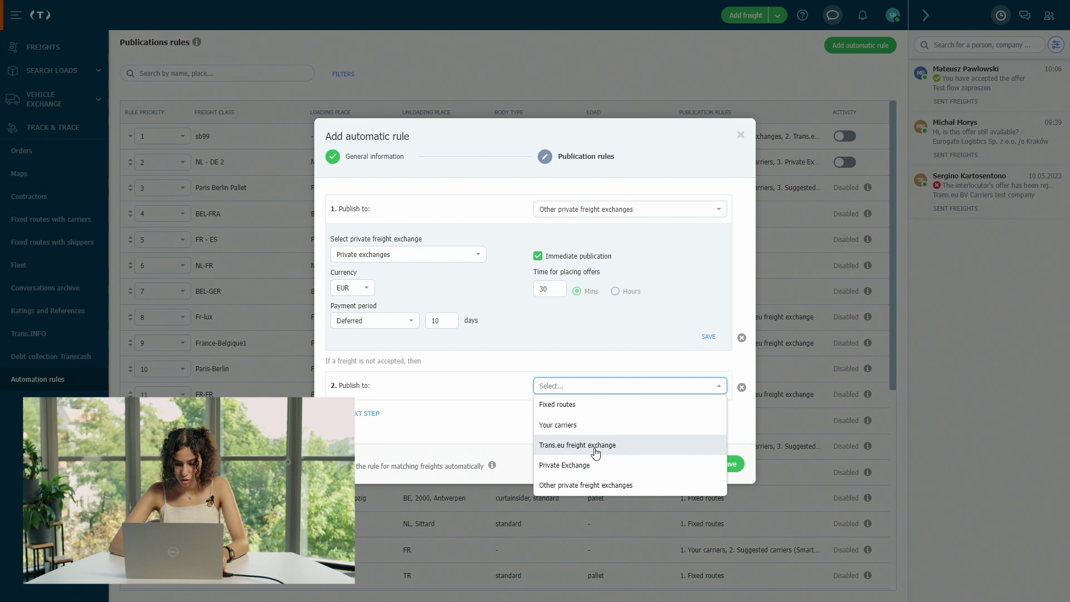
- Send step two to Trans.eu freight exchange with 45-minute offers and Deferred 10-day payment, then save
left_click(596, 446)
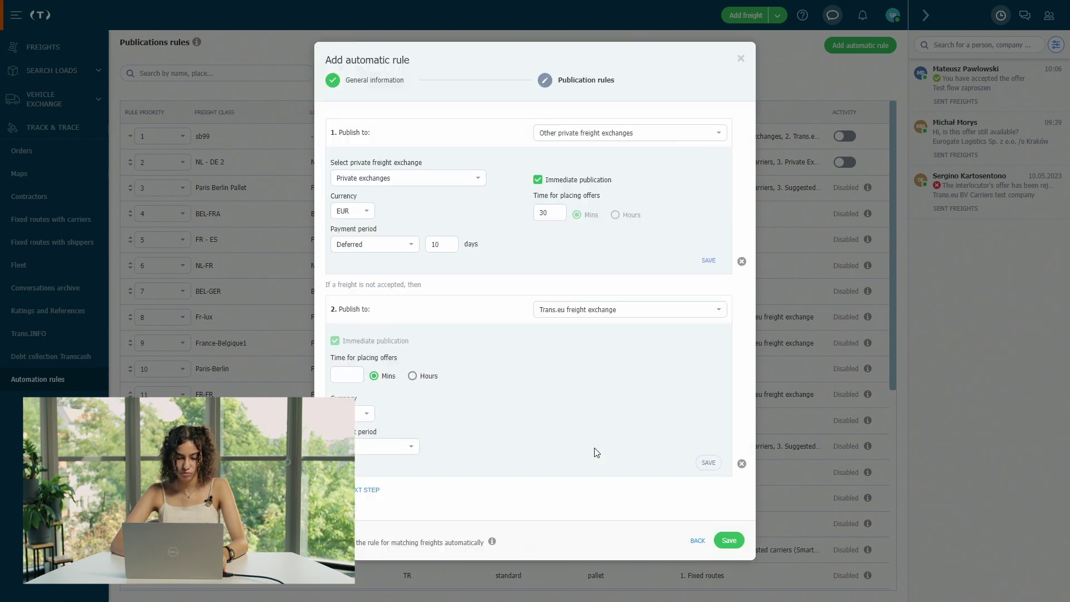
left_click(340, 379)
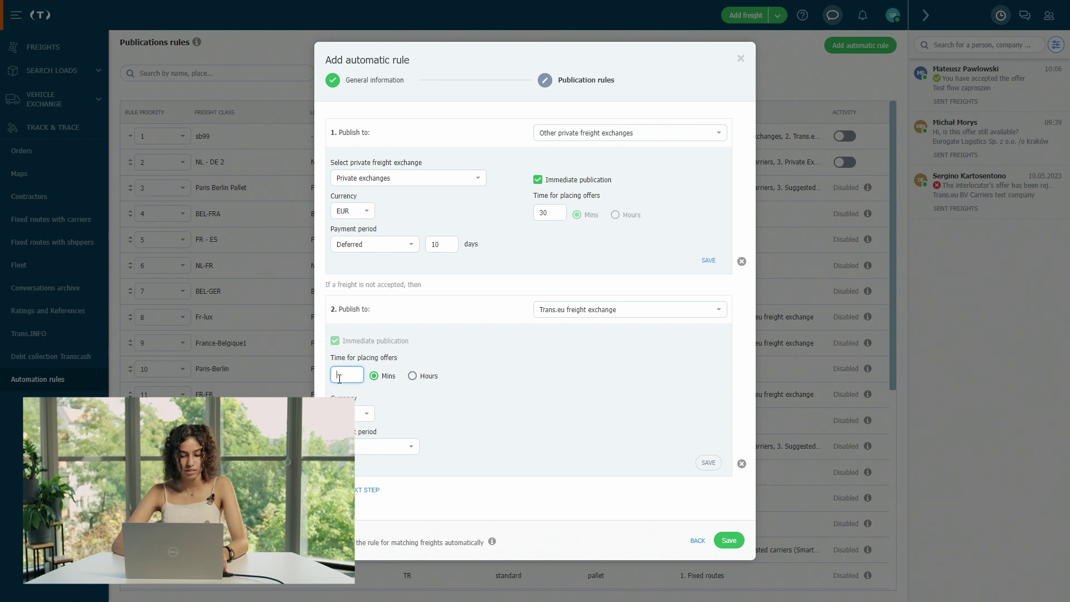
type("45")
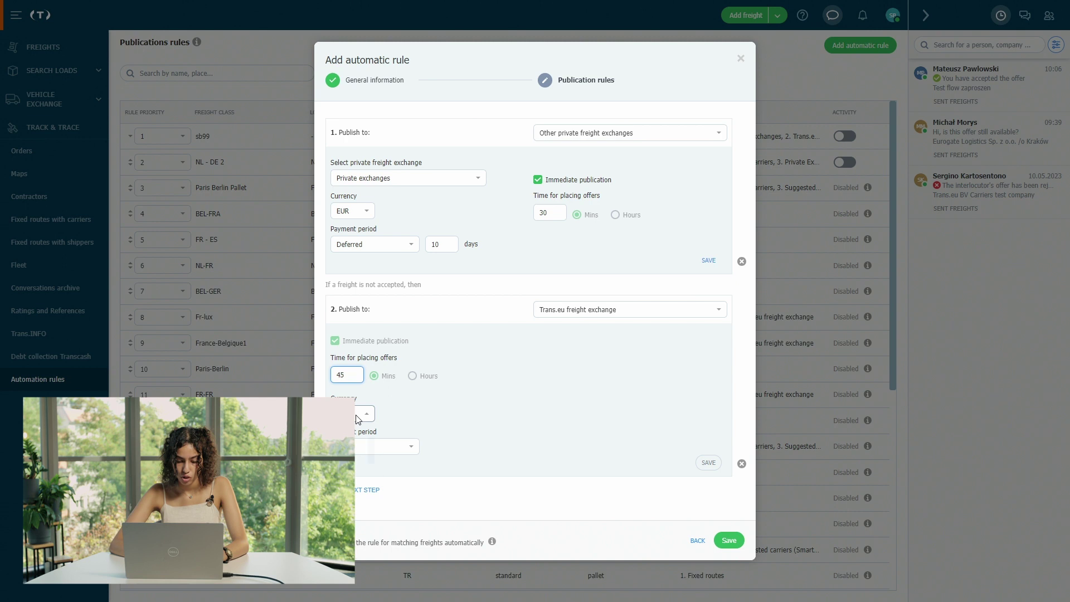
left_click(363, 413)
left_click(346, 432)
left_click(388, 447)
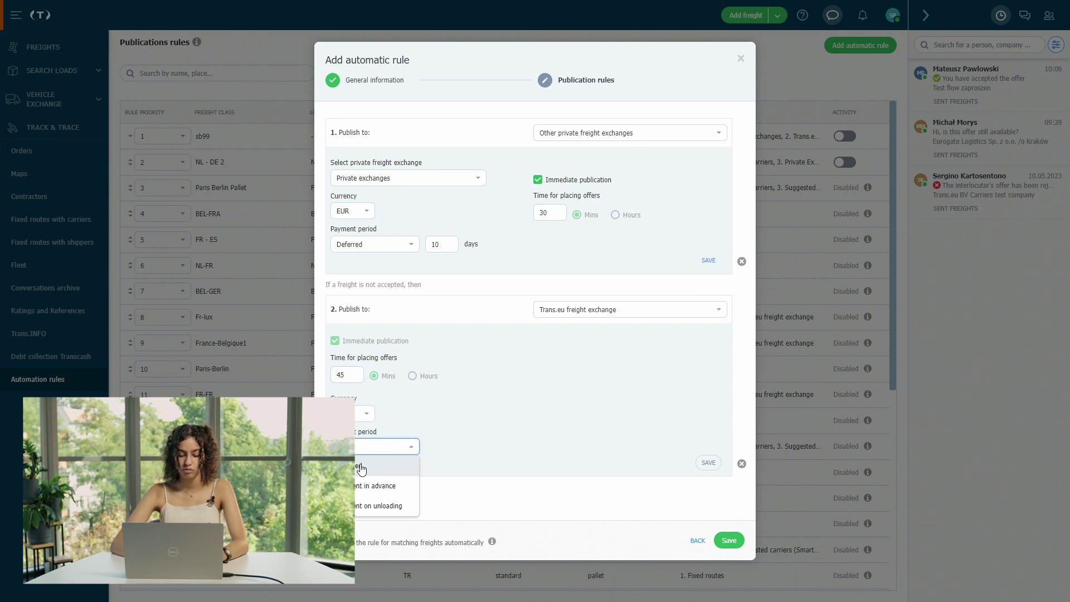
left_click(362, 468)
left_click(443, 447)
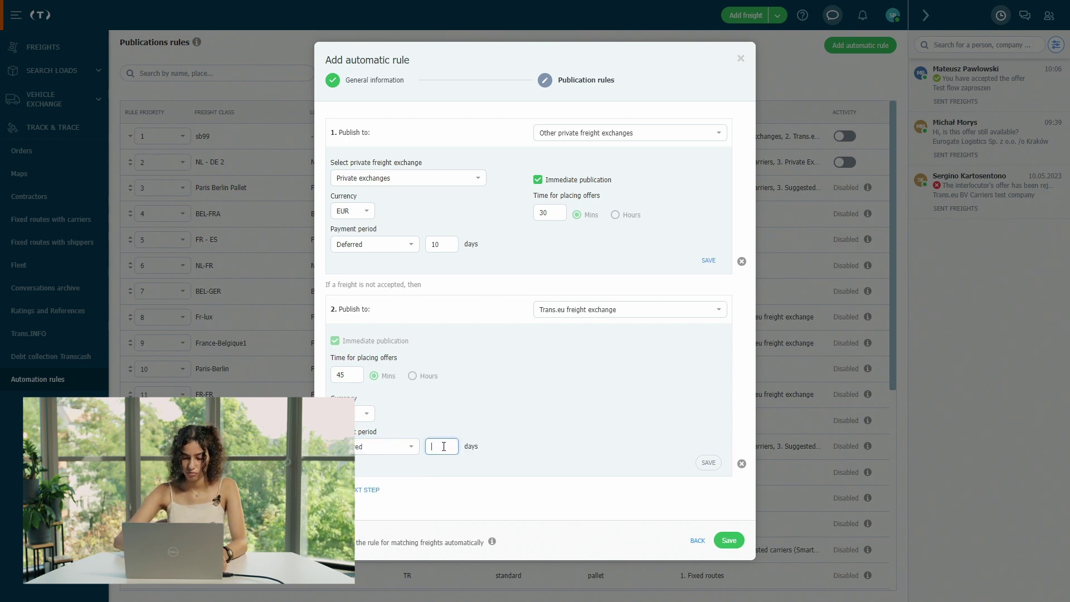
left_click(454, 494)
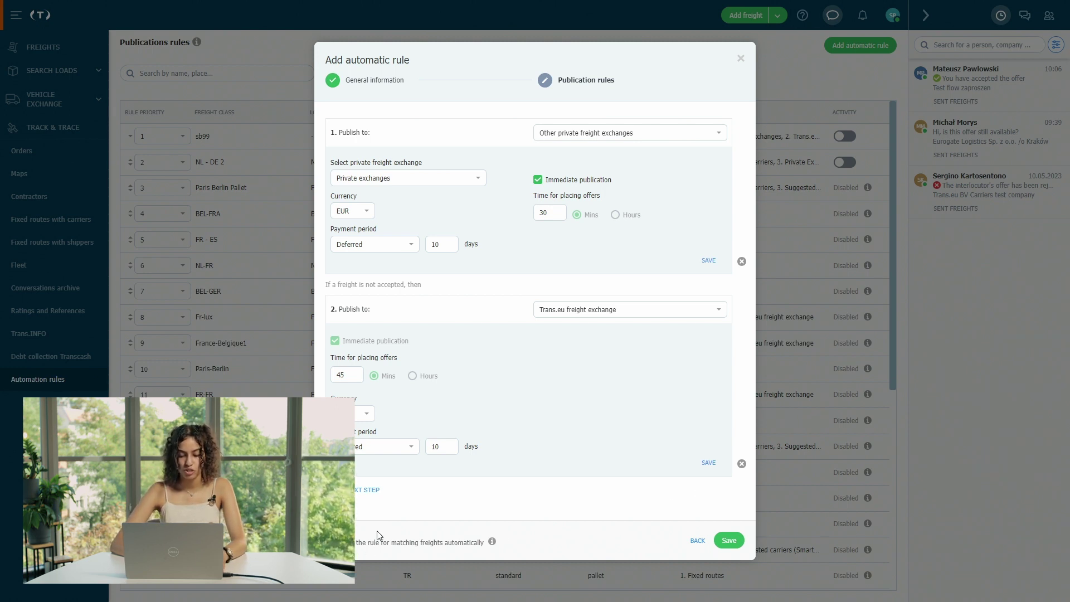
left_click(729, 540)
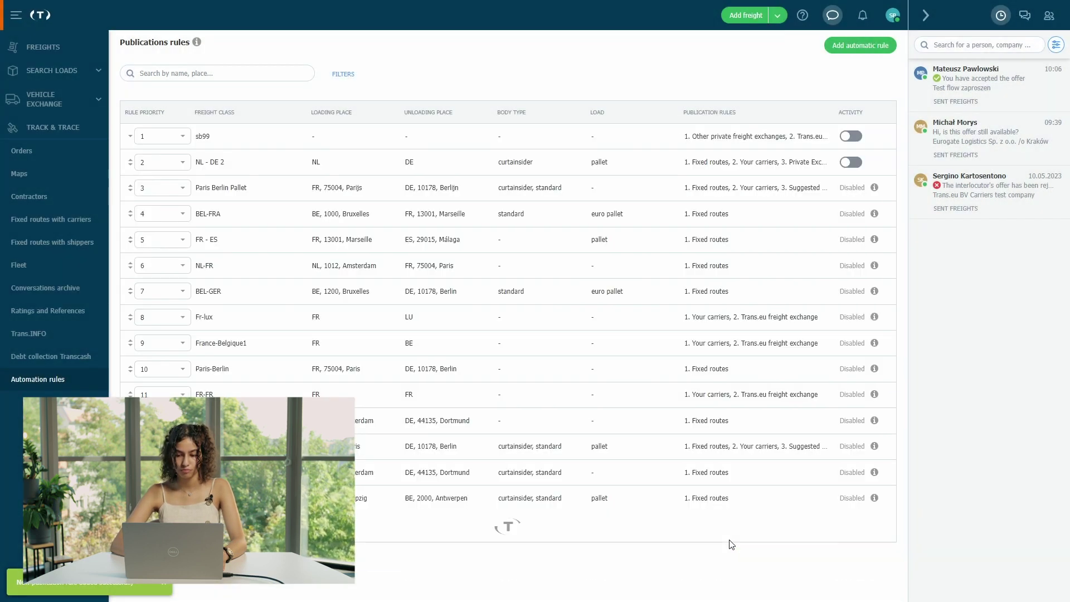
- Give sb199 priority 1, activate it, and view its details with both steps
scroll(698, 373, "down", 10)
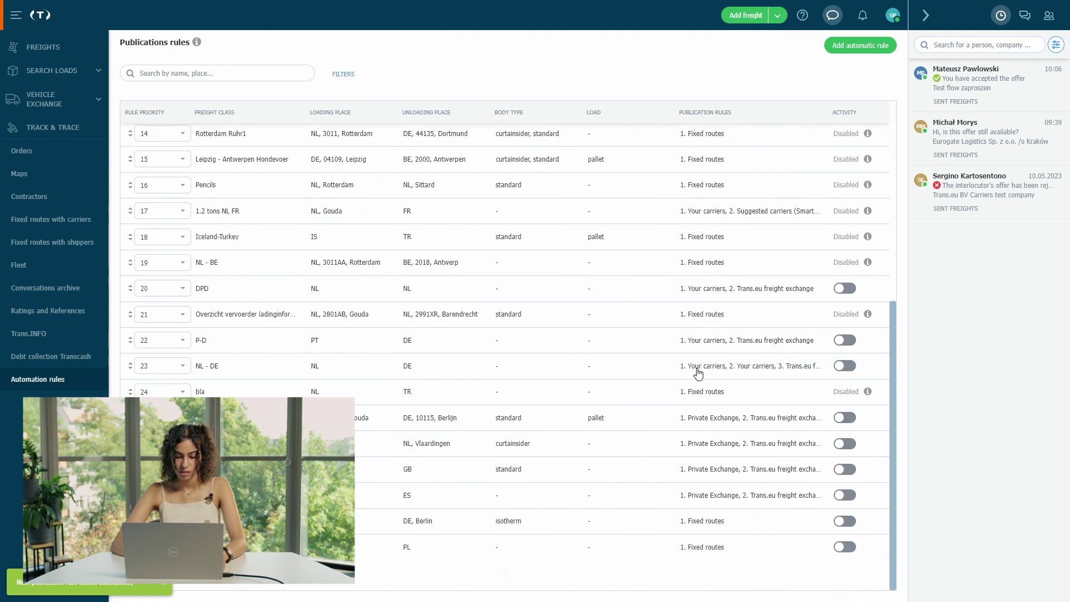
scroll(698, 374, "down", 3)
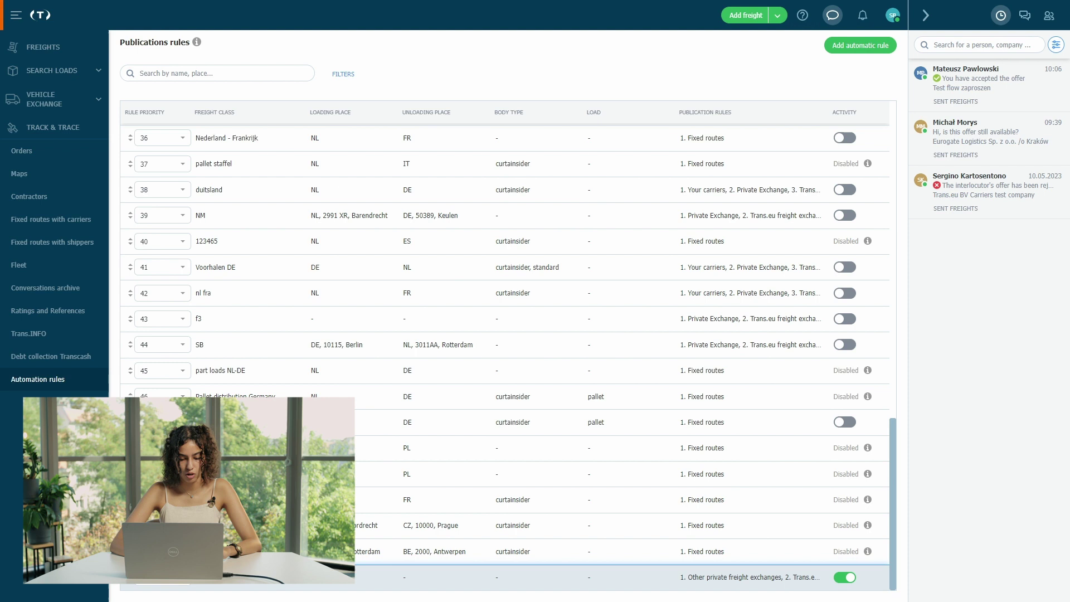
left_click(159, 476)
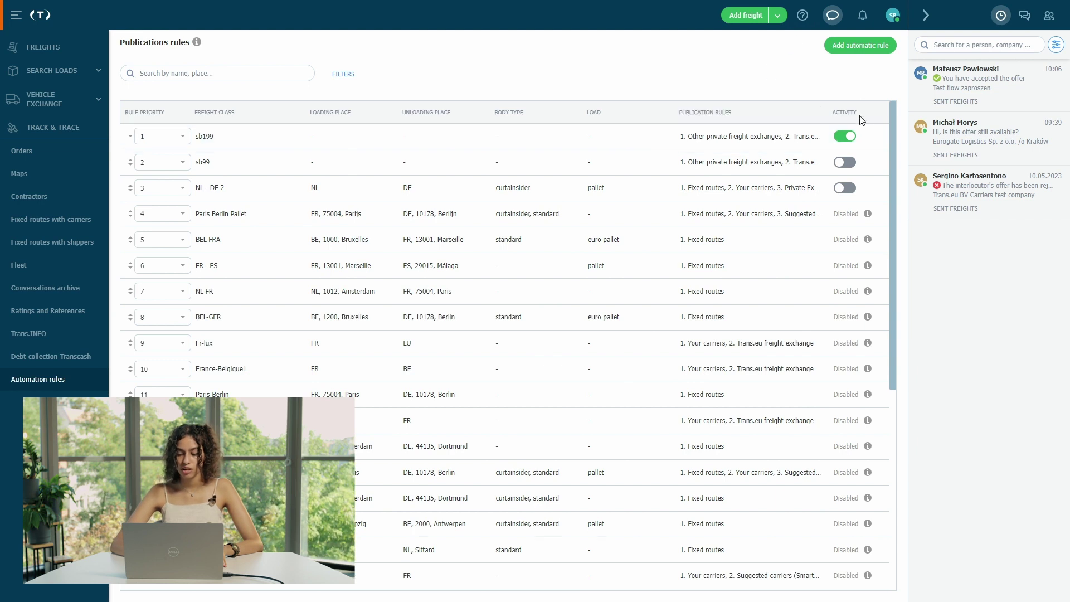
left_click(844, 141)
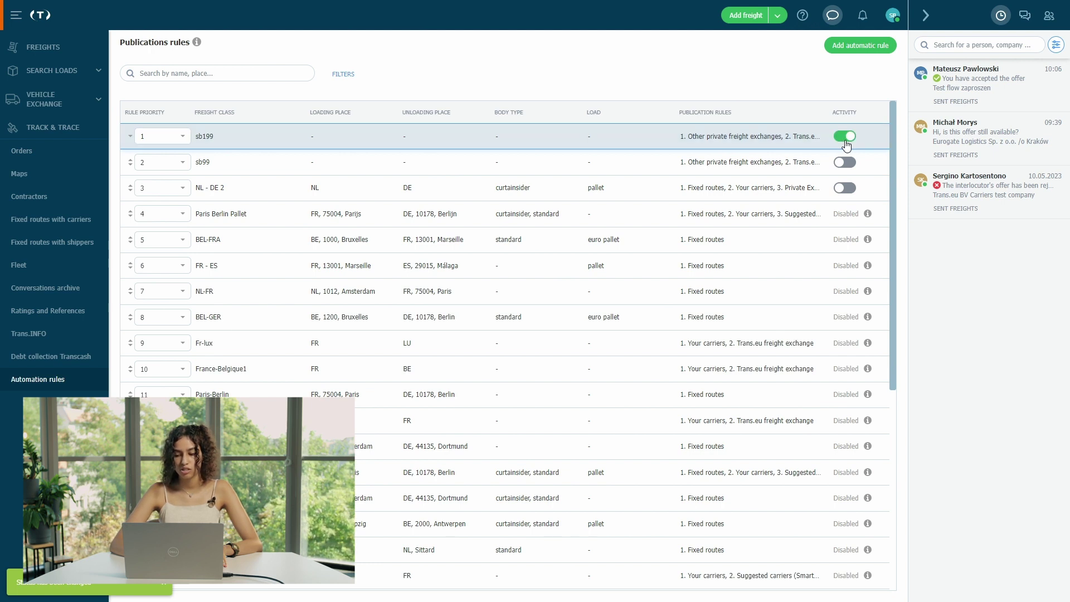
left_click(769, 138)
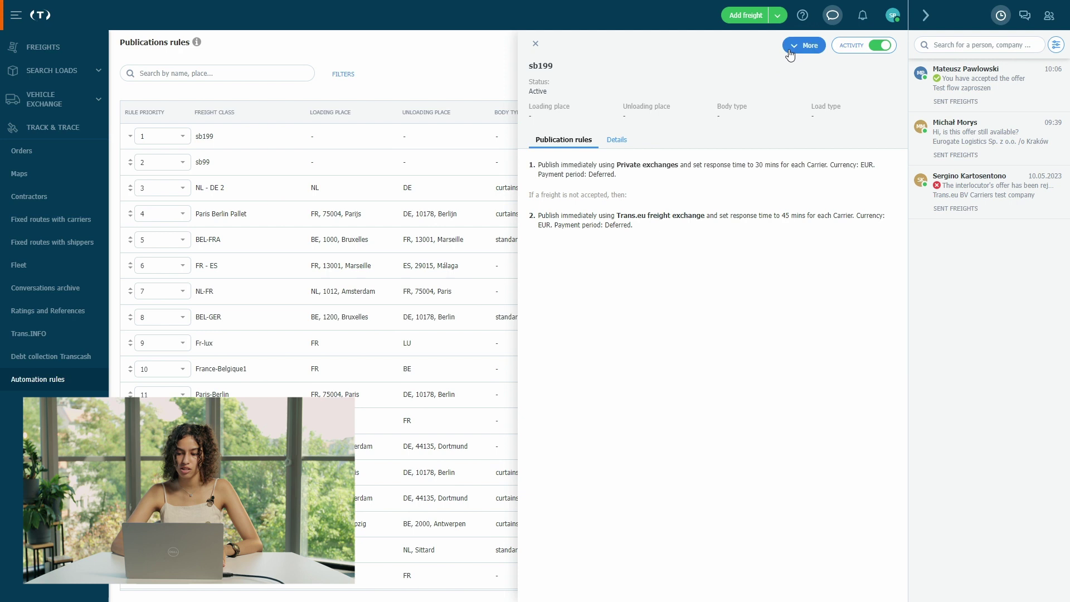
- Re-save sb199 unchanged through Edit publication rule and close its details panel
left_click(813, 48)
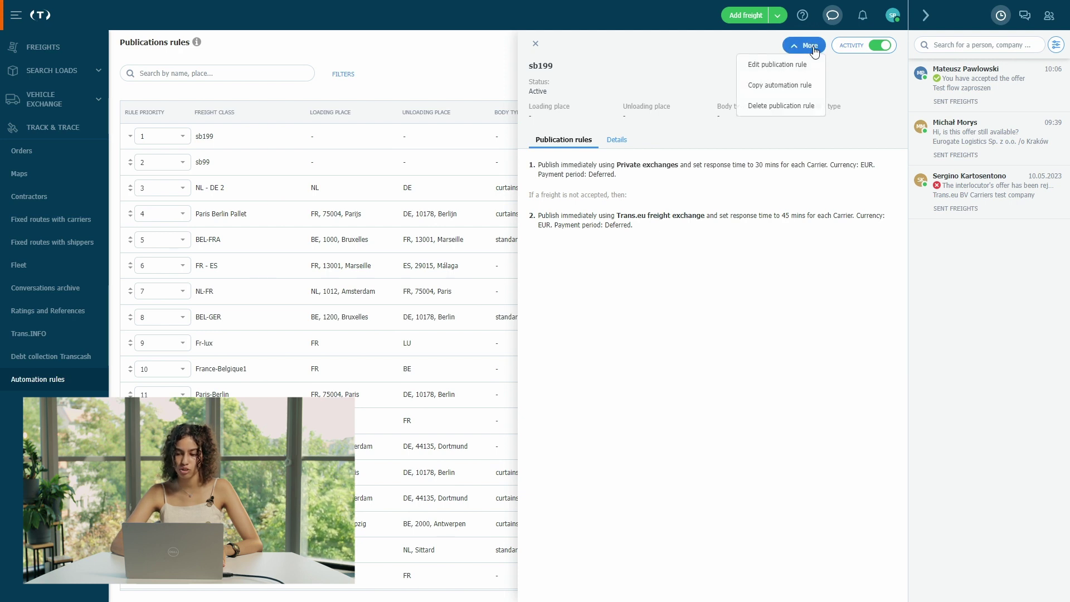
left_click(781, 66)
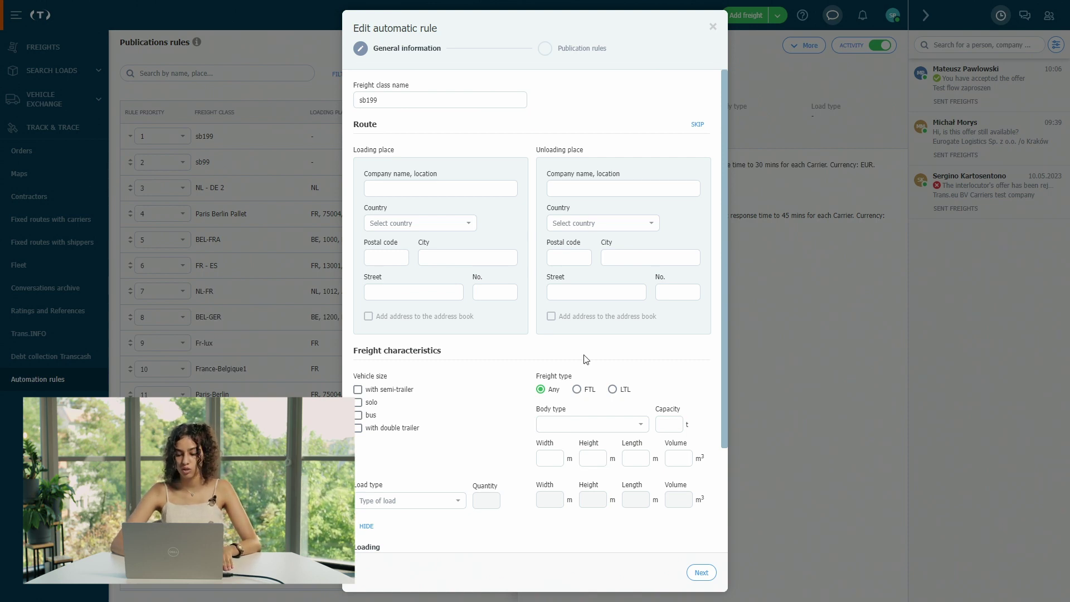
left_click(702, 572)
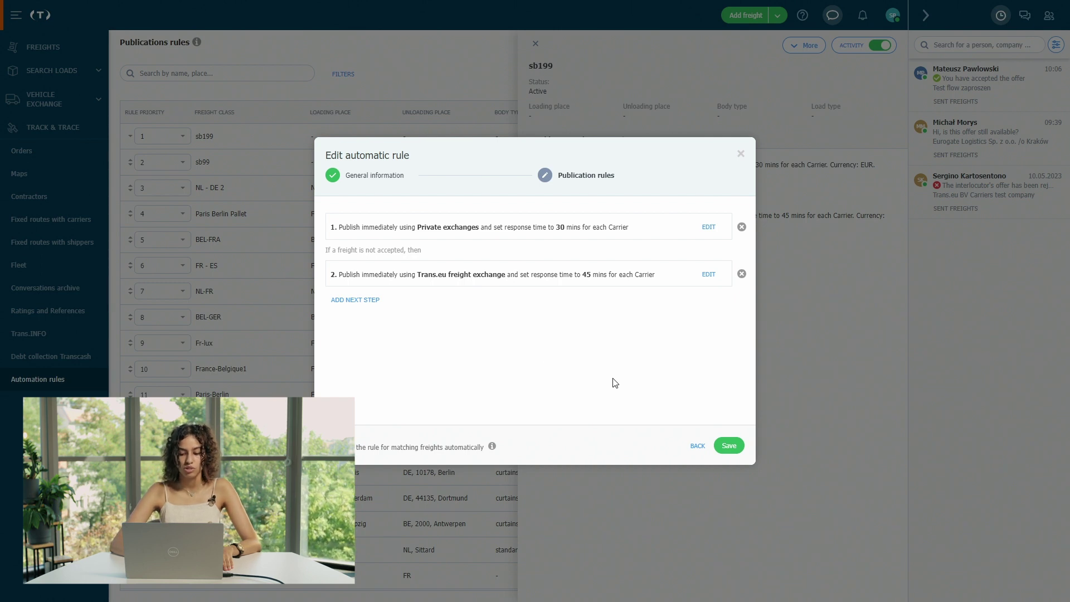
left_click(729, 445)
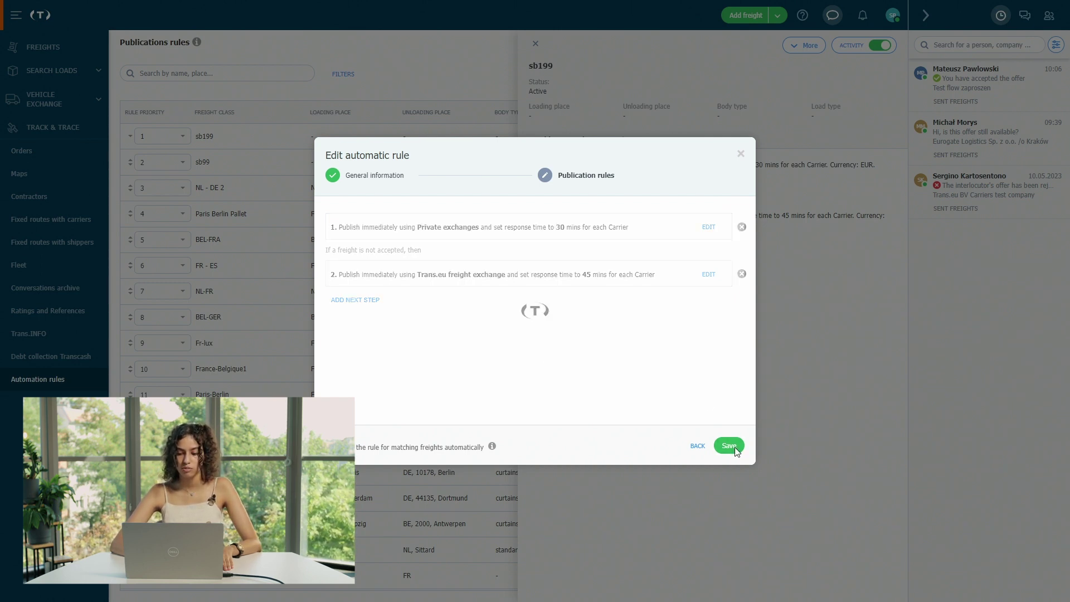
left_click(434, 109)
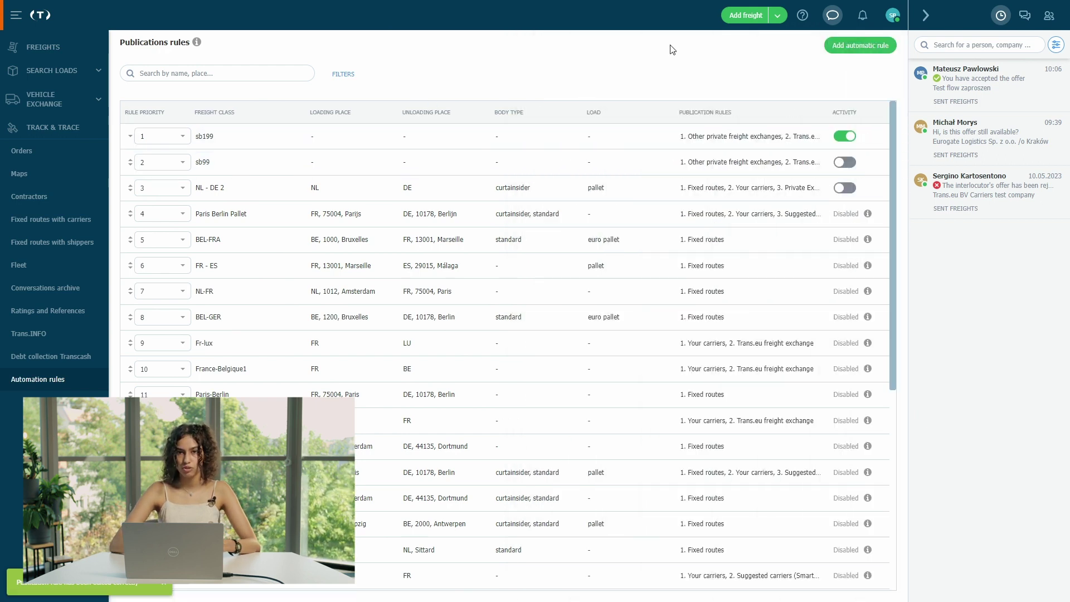
- Start a new freight loading 11 September 2023 and unloading 13 September 2023
left_click(745, 17)
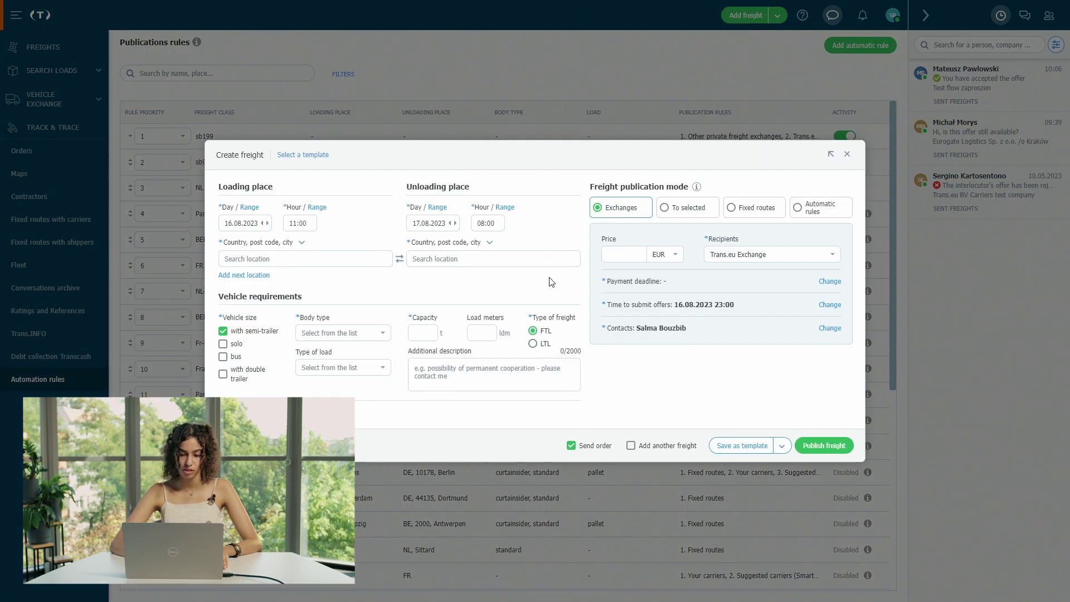
left_click(243, 224)
left_click(339, 246)
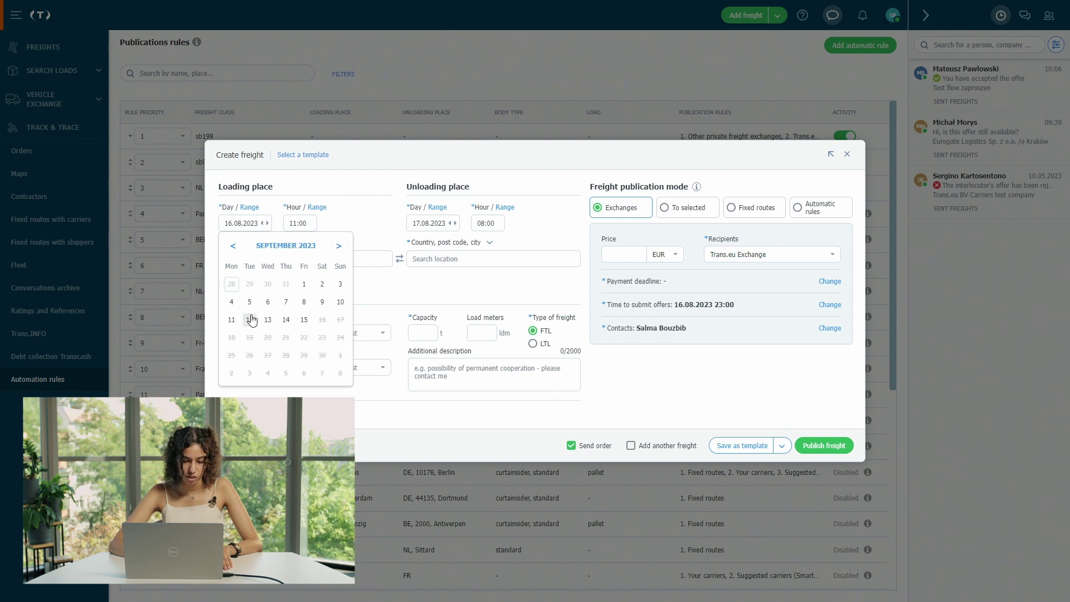
left_click(232, 320)
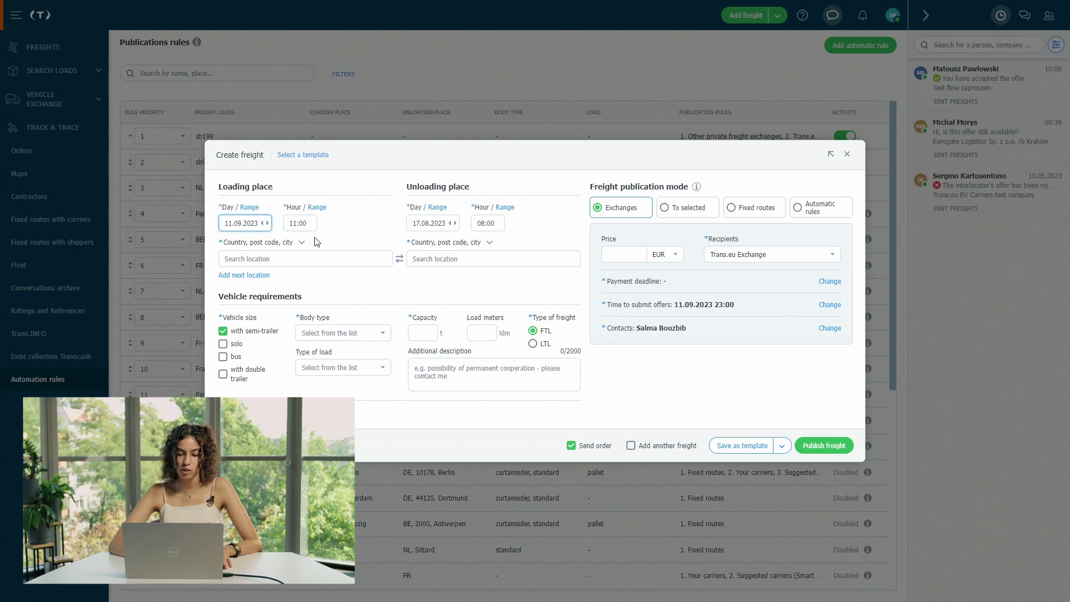
left_click(419, 225)
left_click(527, 247)
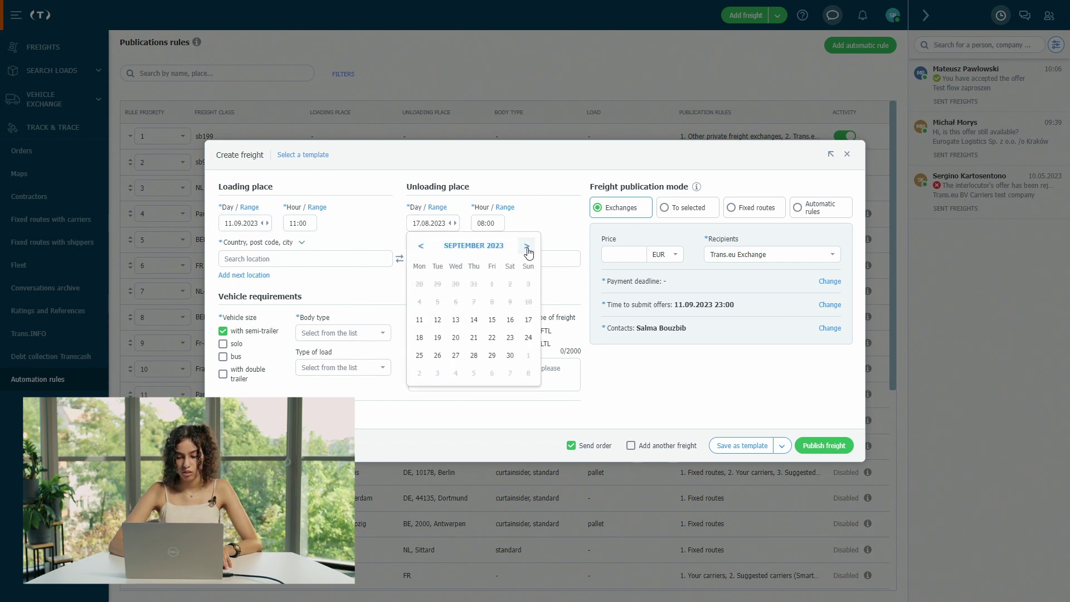
left_click(456, 320)
- Use the saved Shell Keulen location for loading and DEF Marseille for unloading
left_click(312, 259)
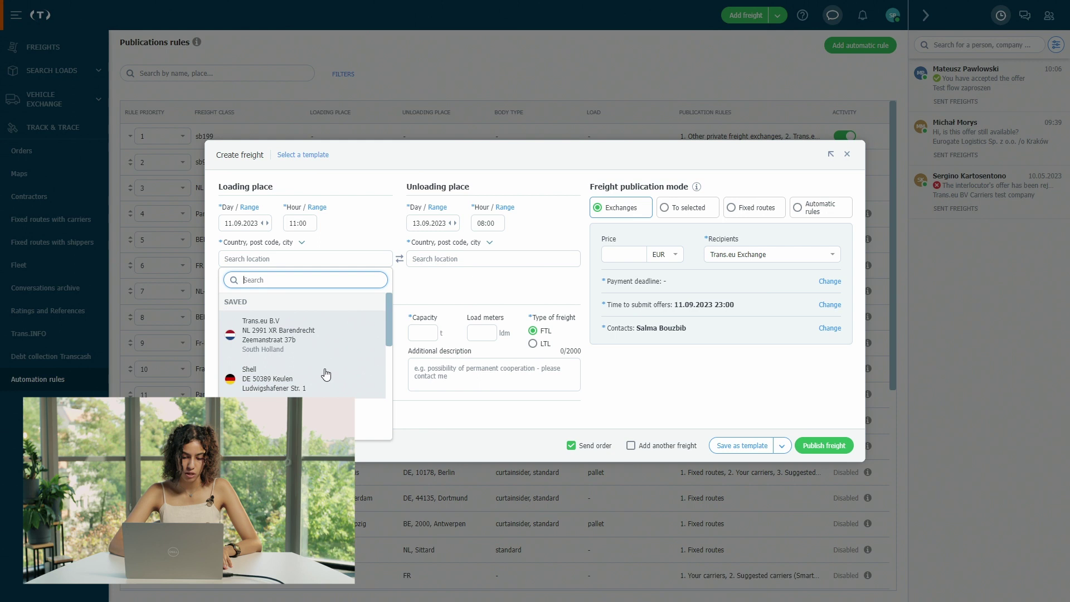
left_click(327, 374)
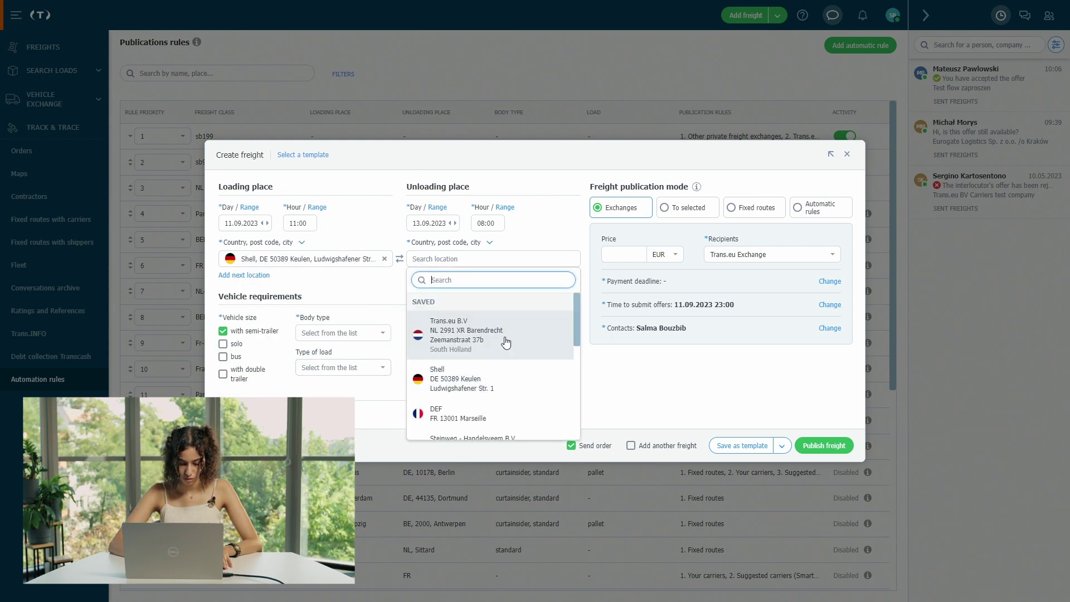
scroll(502, 346, "down", 1)
left_click(479, 372)
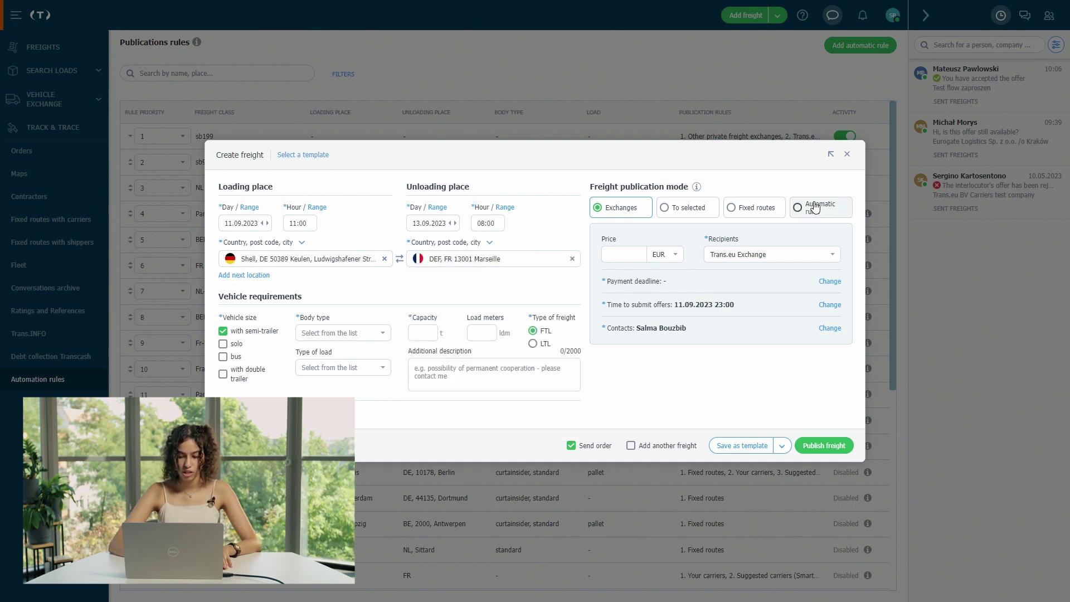
- Set a standard body and 10 t capacity, then publish the freight via automatic rules
left_click(326, 333)
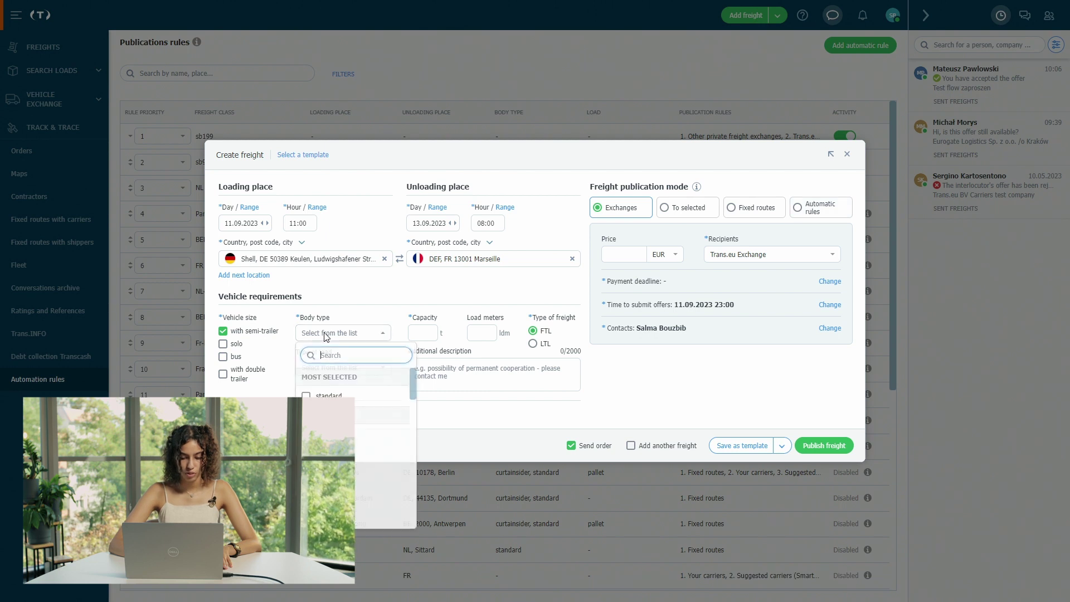
left_click(329, 395)
left_click(391, 300)
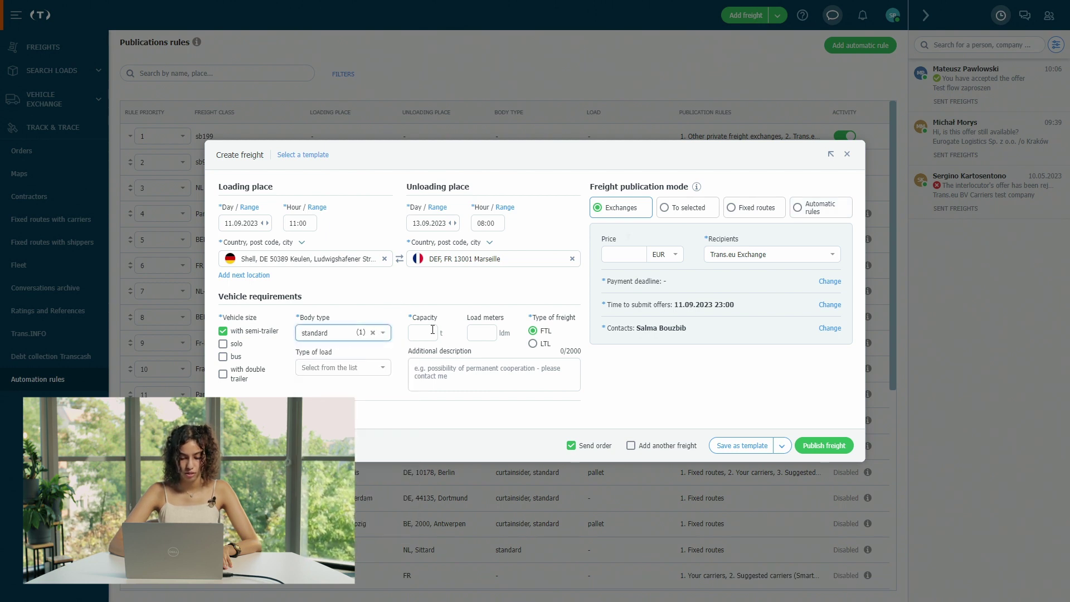
left_click(423, 333)
type("10")
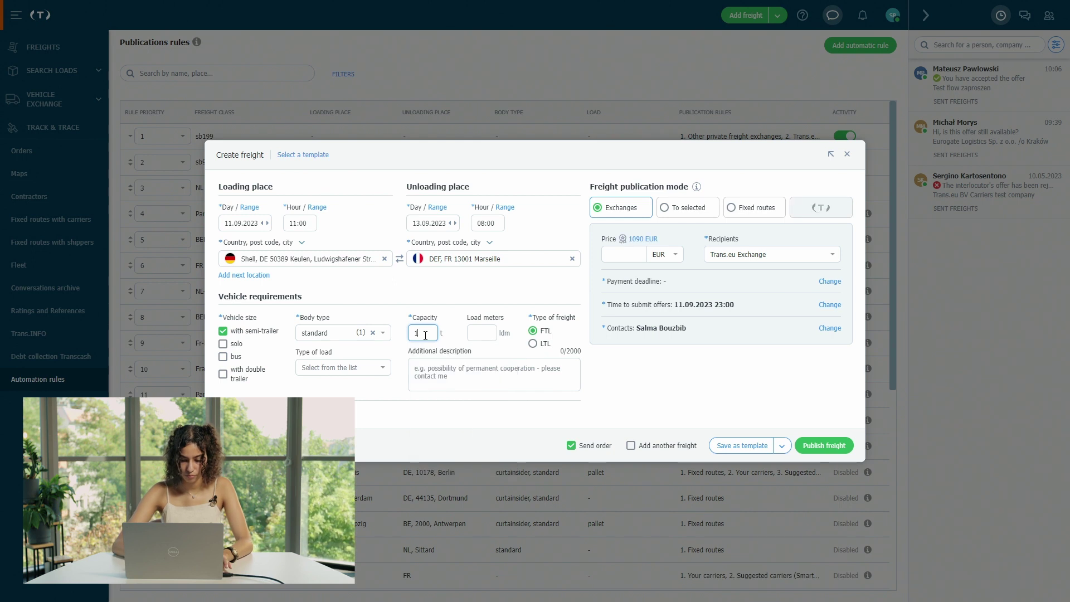
left_click(460, 296)
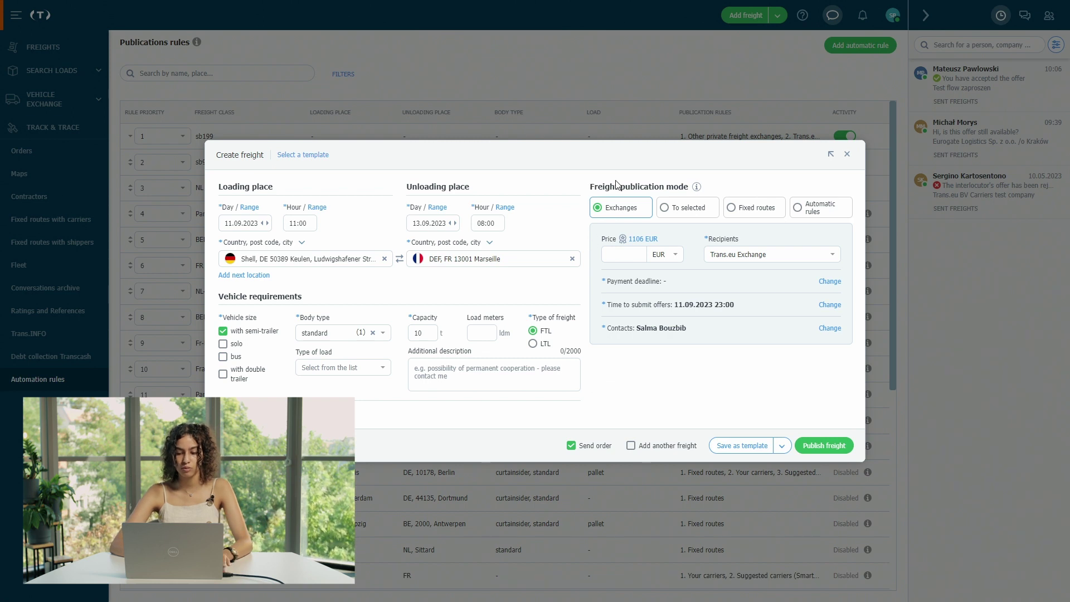
left_click(810, 210)
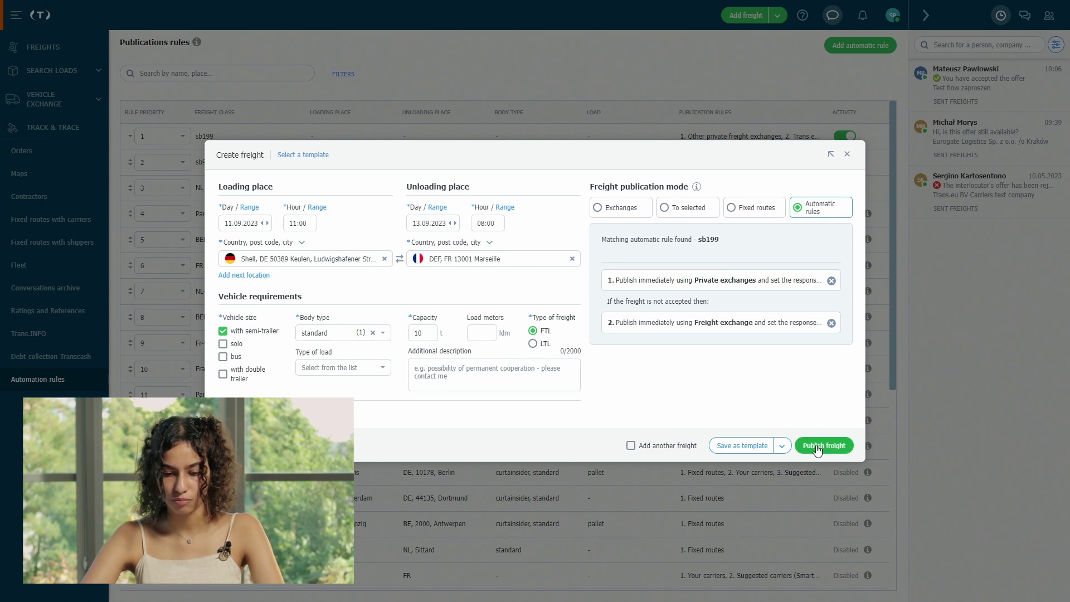
left_click(817, 447)
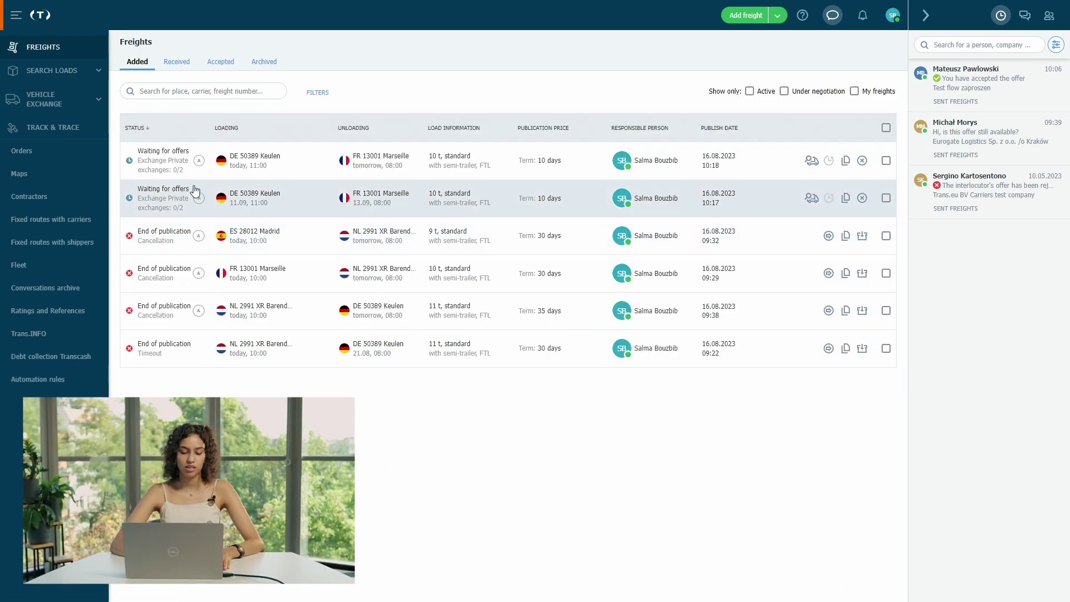
- Check the first added freight's details and its status showing automatic publication by sb199
mouse_move(159, 167)
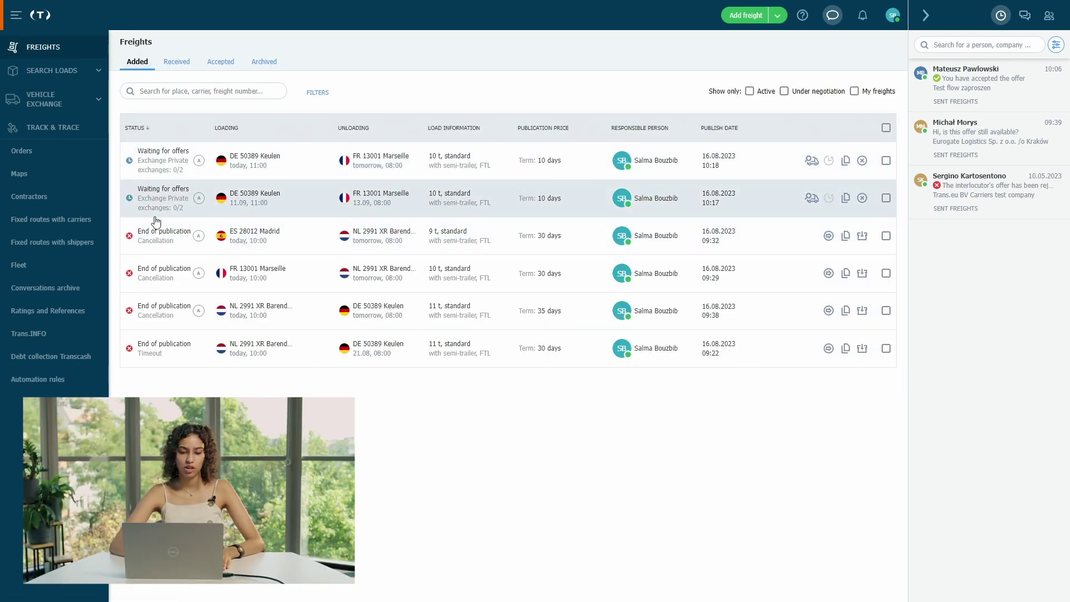
left_click(283, 164)
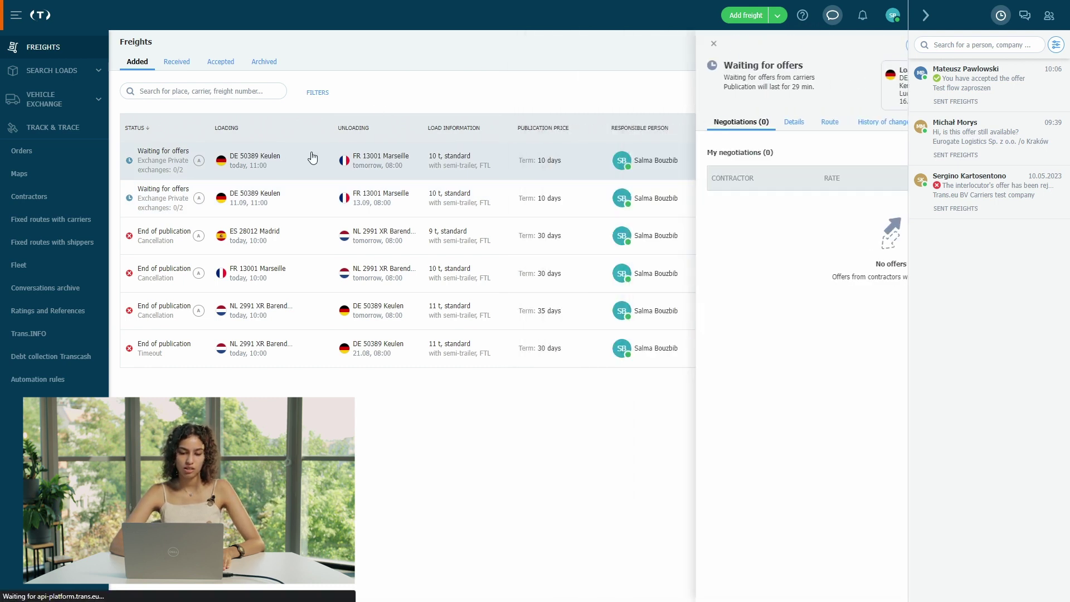
left_click(282, 167)
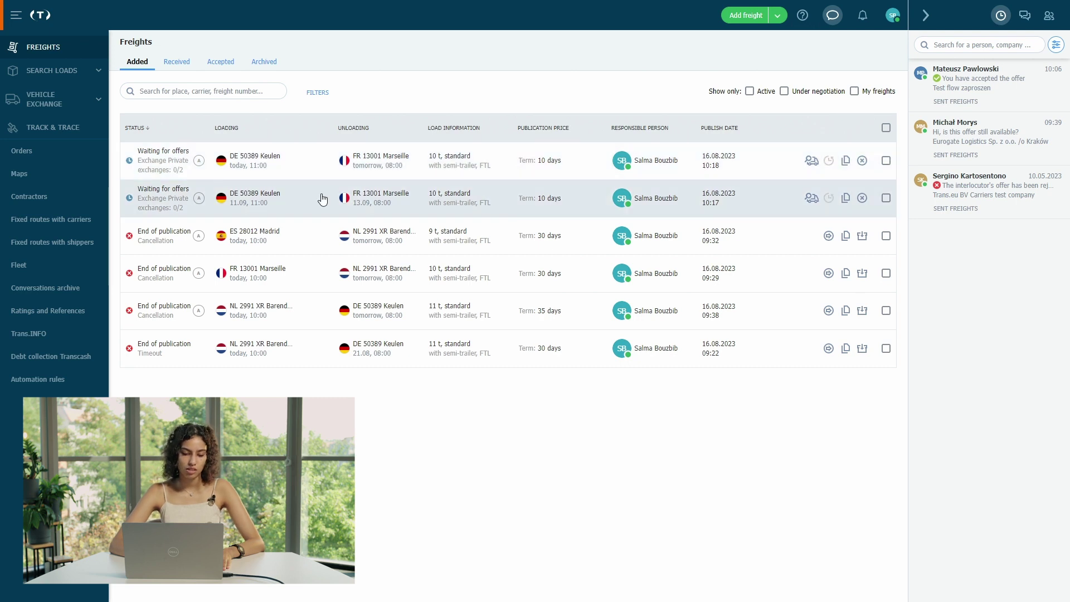
mouse_move(174, 168)
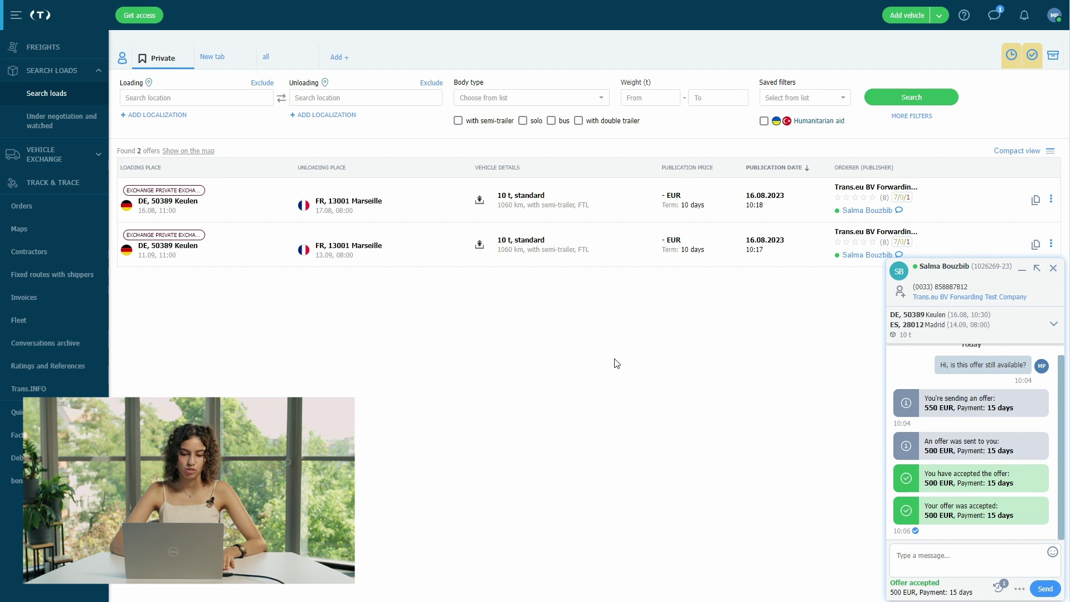
- Open the first Private Keulen–Marseille result in Search loads
left_click(244, 199)
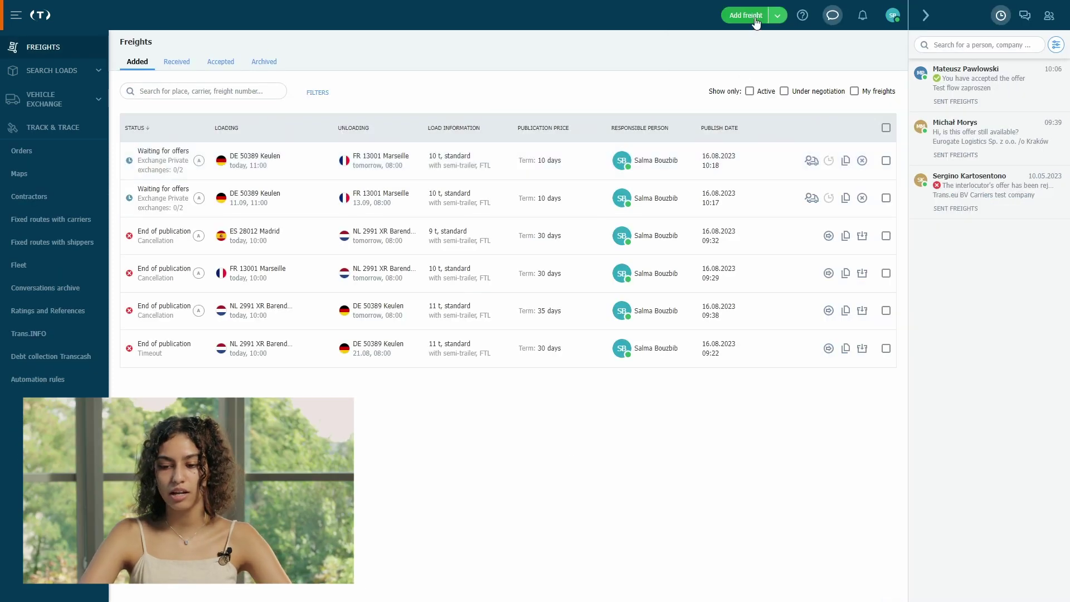
- Fill a new freight from Trans.eu B.V to Shell Keulen with standard body and 10 t
left_click(756, 18)
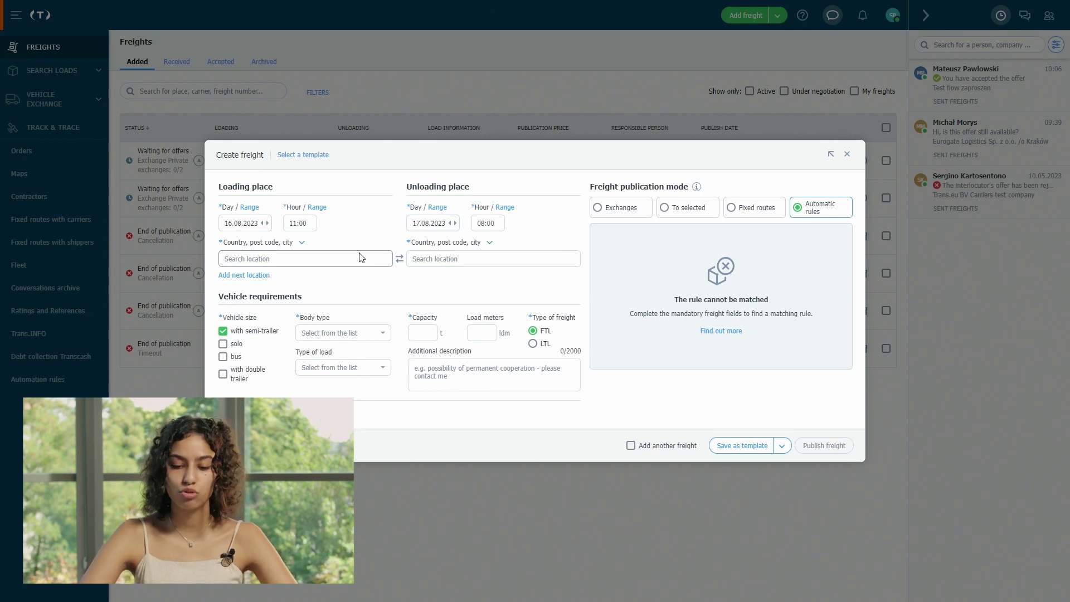
left_click(328, 260)
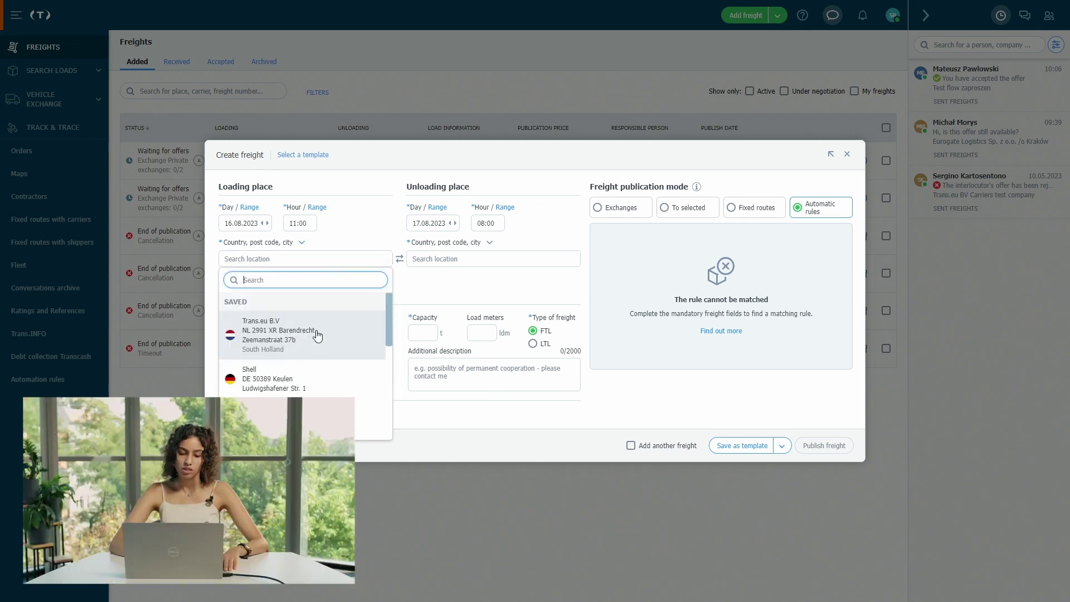
left_click(317, 335)
left_click(488, 259)
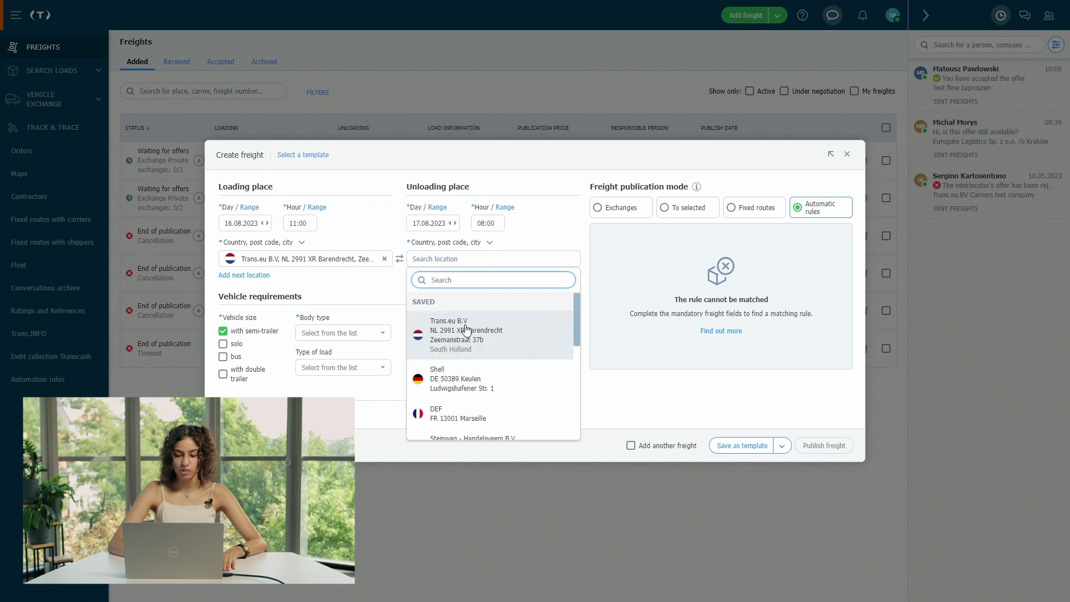
left_click(463, 379)
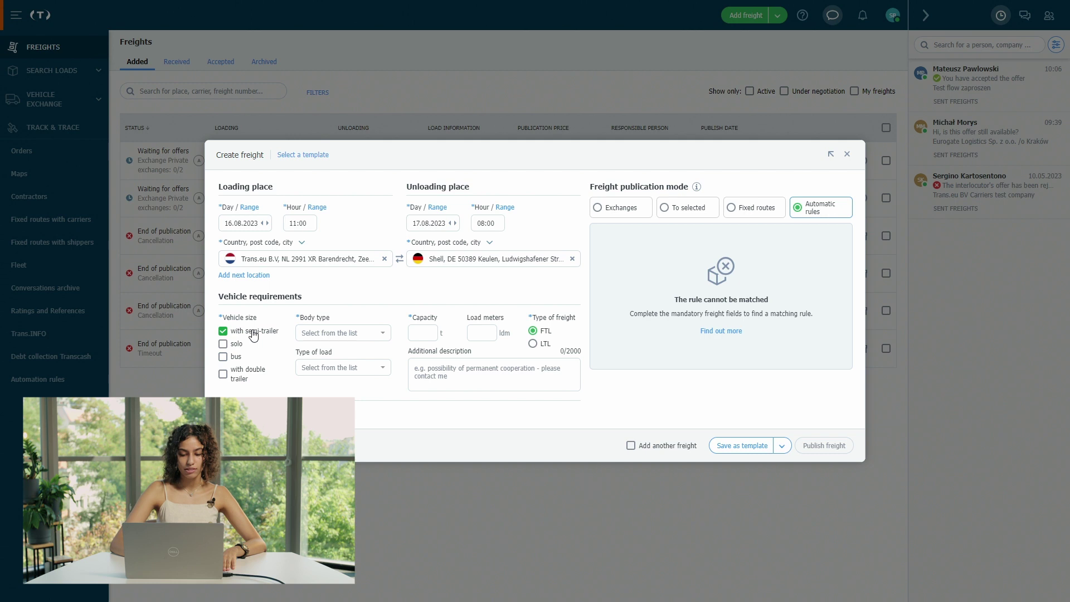
left_click(340, 333)
left_click(358, 395)
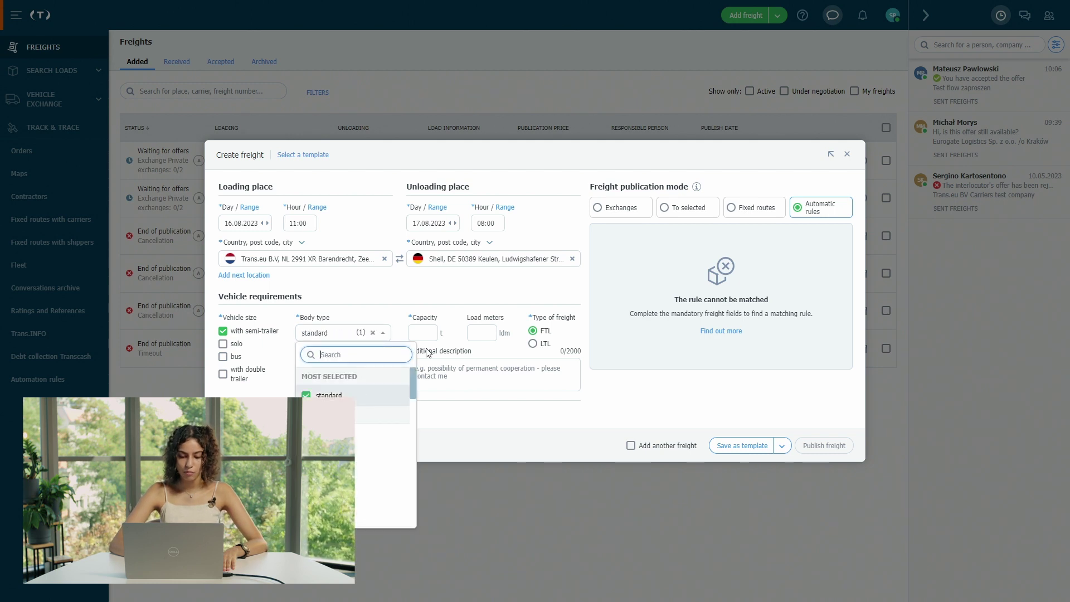
left_click(425, 333)
type("10")
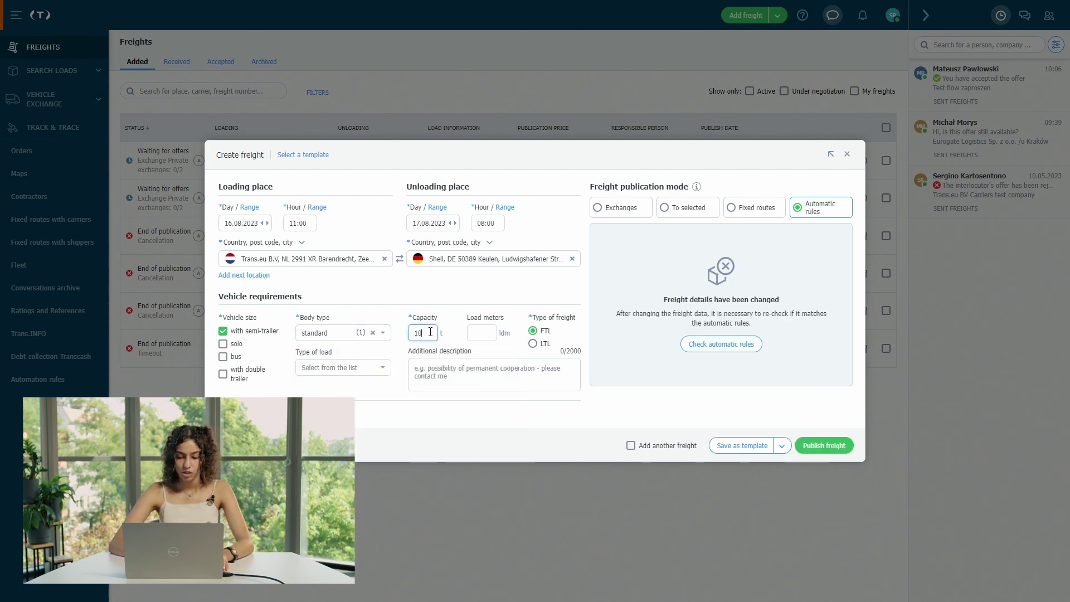
- Save it as template 'NL 2991 XR - DE 50389, 10t, standard' and close the form
left_click(741, 445)
left_click(620, 330)
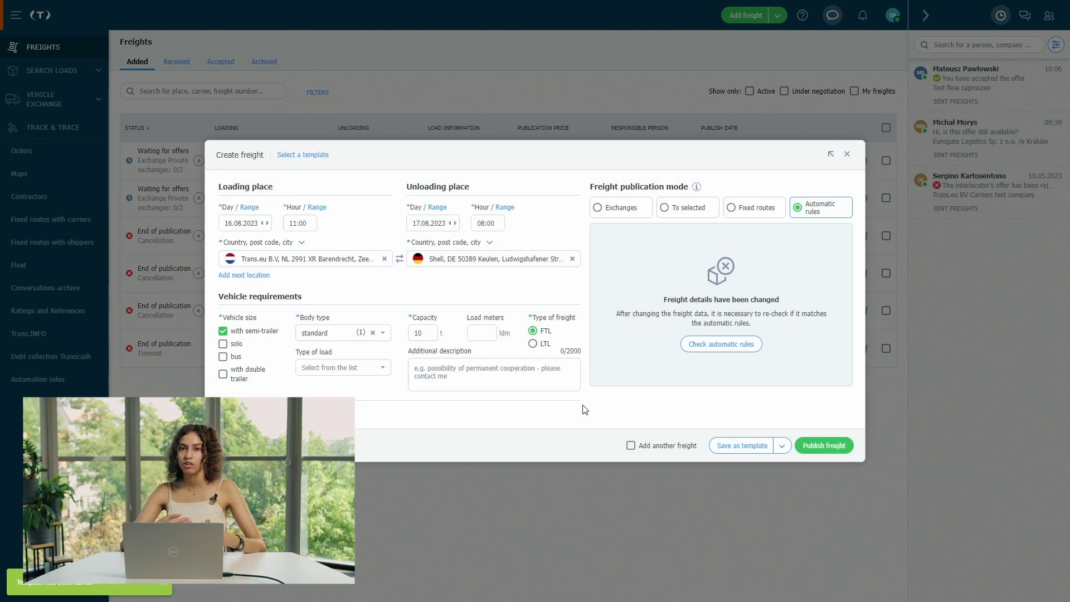
left_click(749, 450)
left_click(613, 329)
left_click(628, 270)
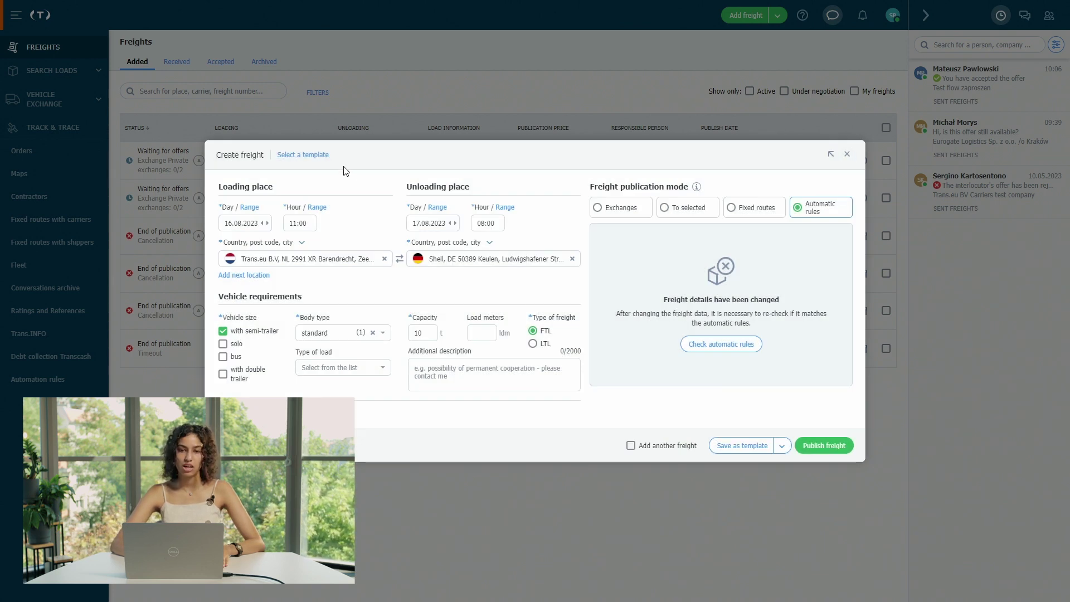
left_click(847, 154)
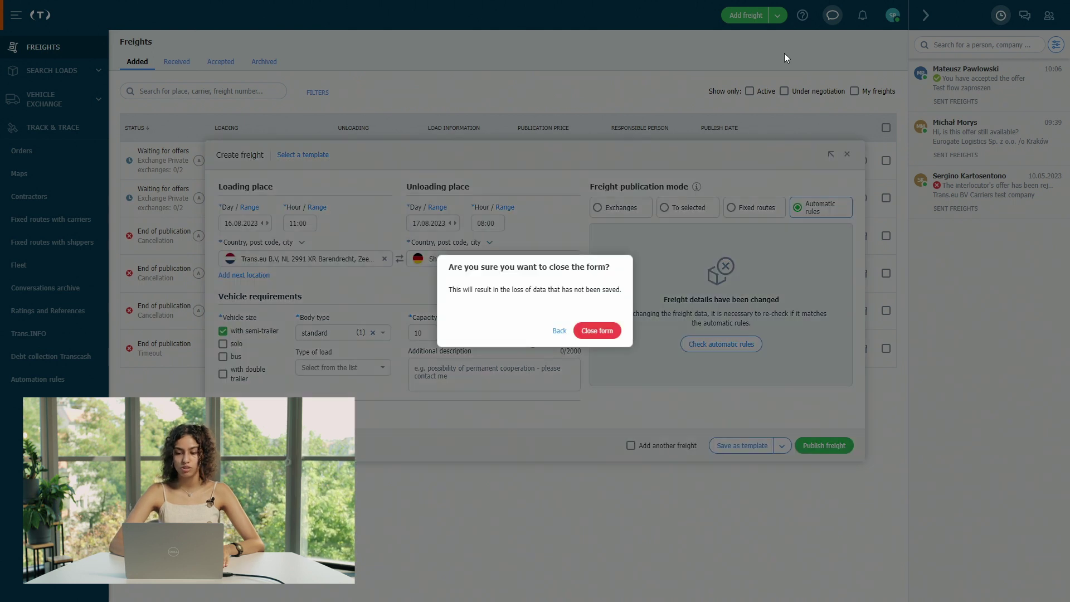
- Discard the open form, load the 'NL 2991 XR - DE 50389, 10t, standard' template, and choose Exchanges publication
left_click(597, 333)
left_click(749, 15)
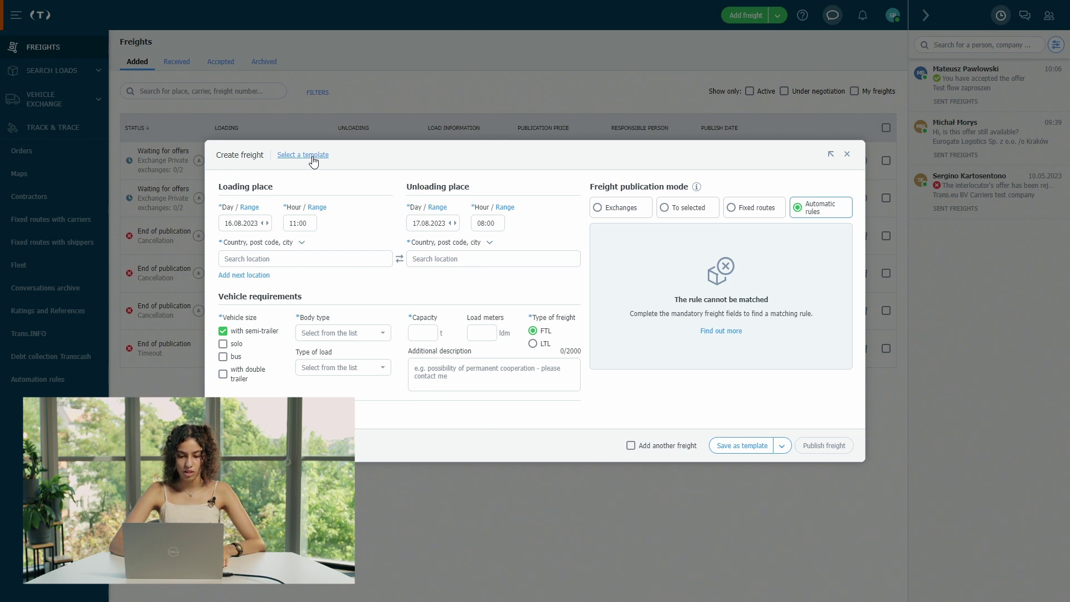
left_click(312, 156)
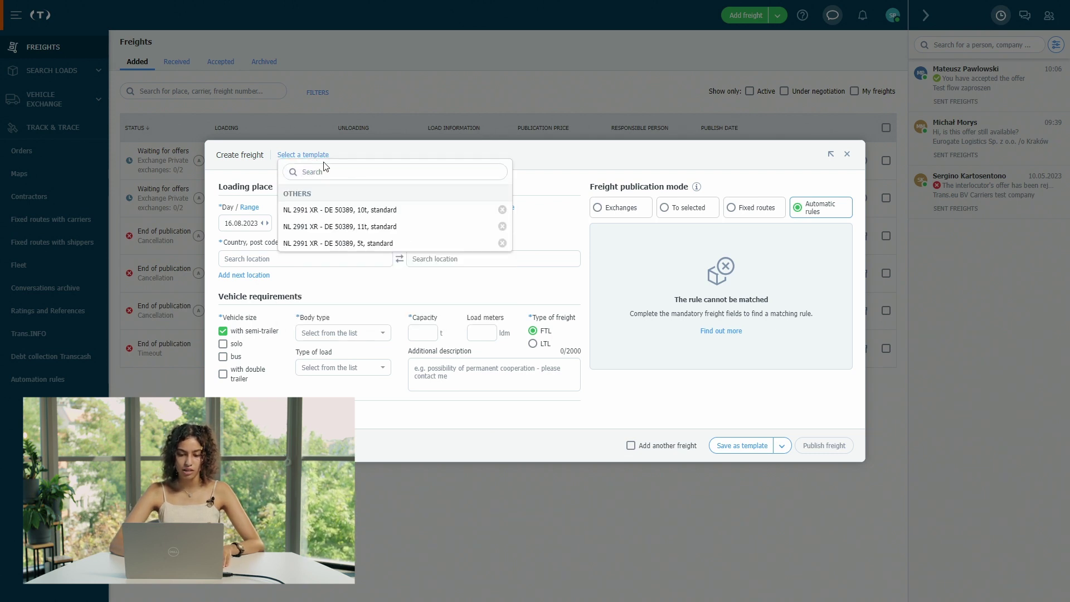
left_click(387, 212)
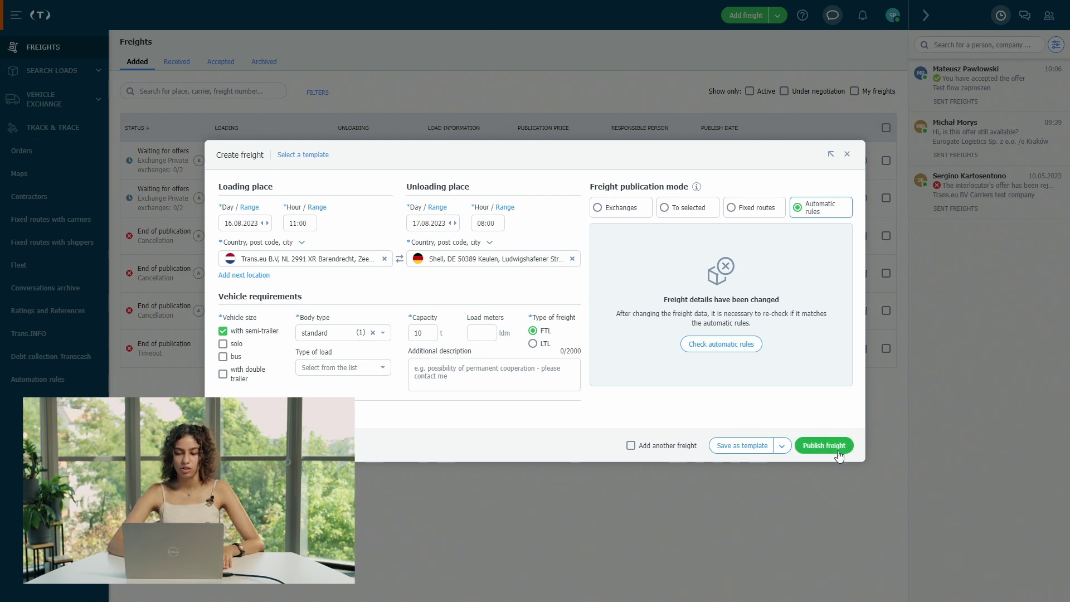
left_click(620, 212)
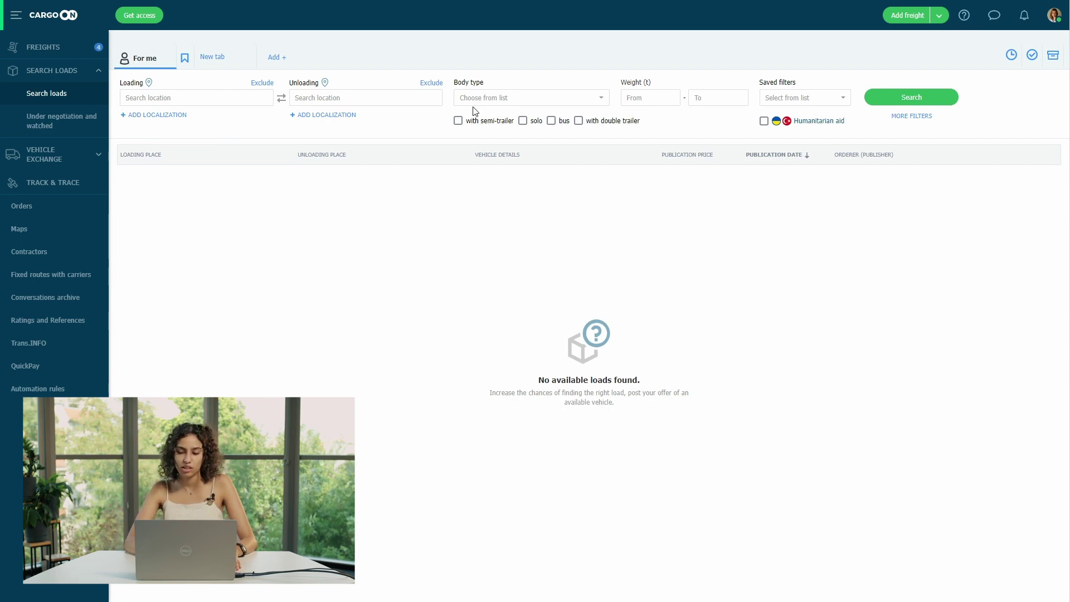
- Start a new freight from saved place DE-Media Berlin to saved place Producer Y Wien
left_click(907, 23)
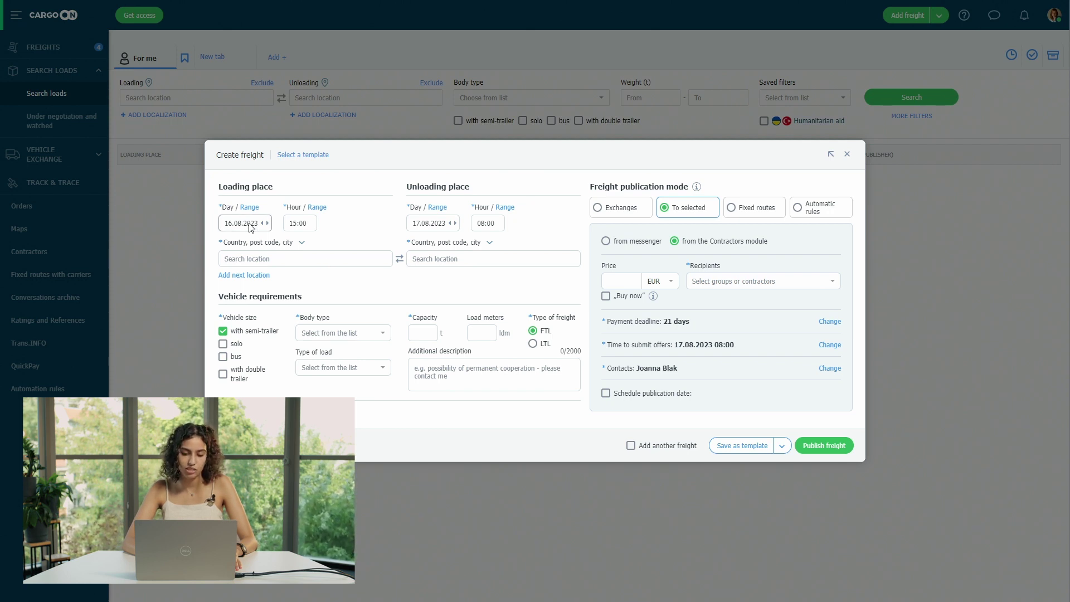
left_click(312, 259)
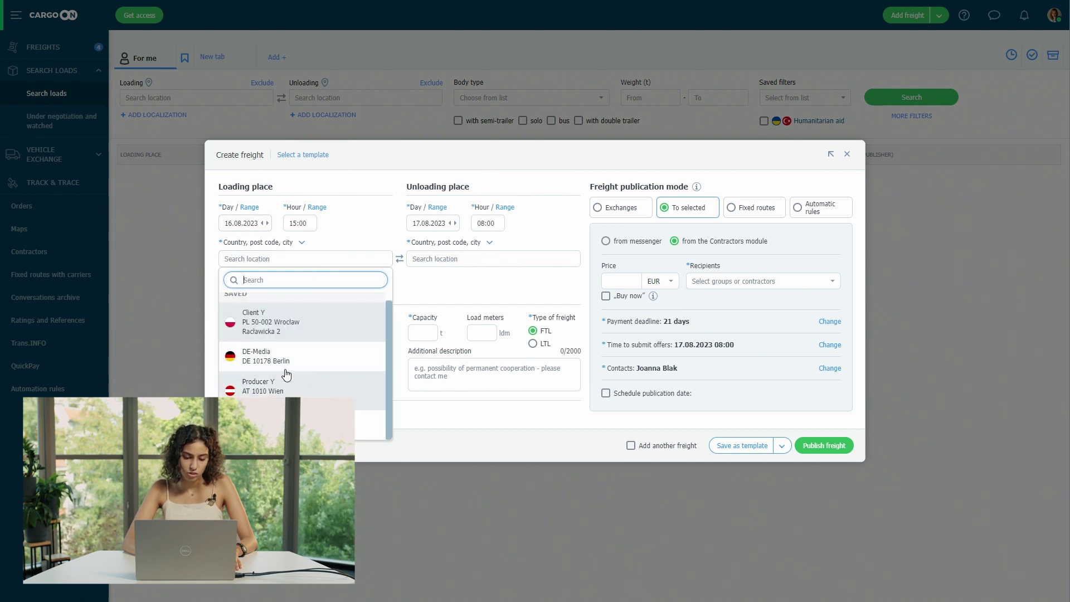
left_click(285, 369)
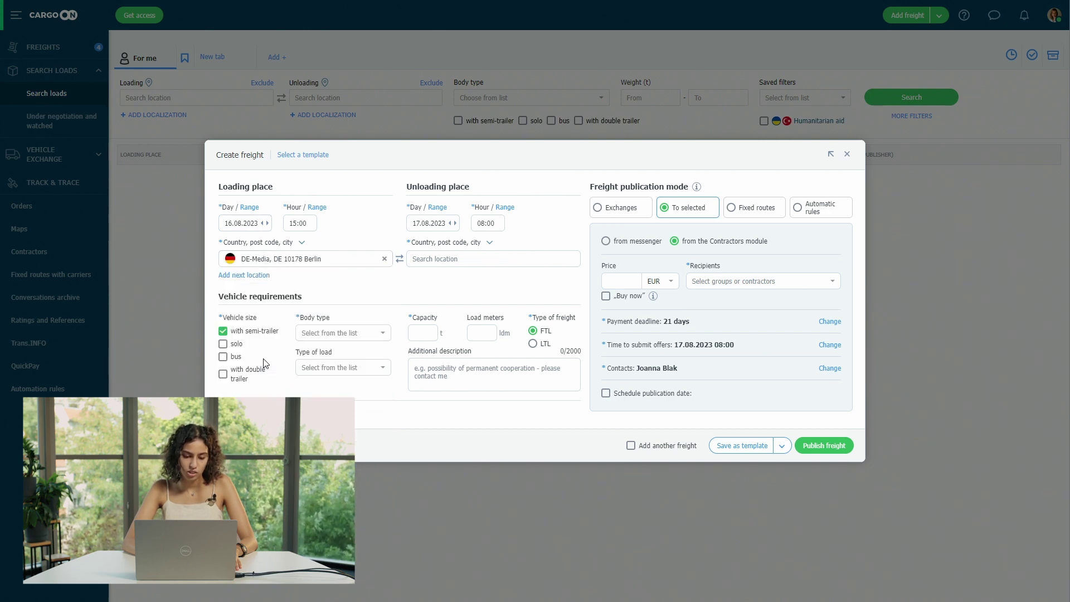
left_click(455, 262)
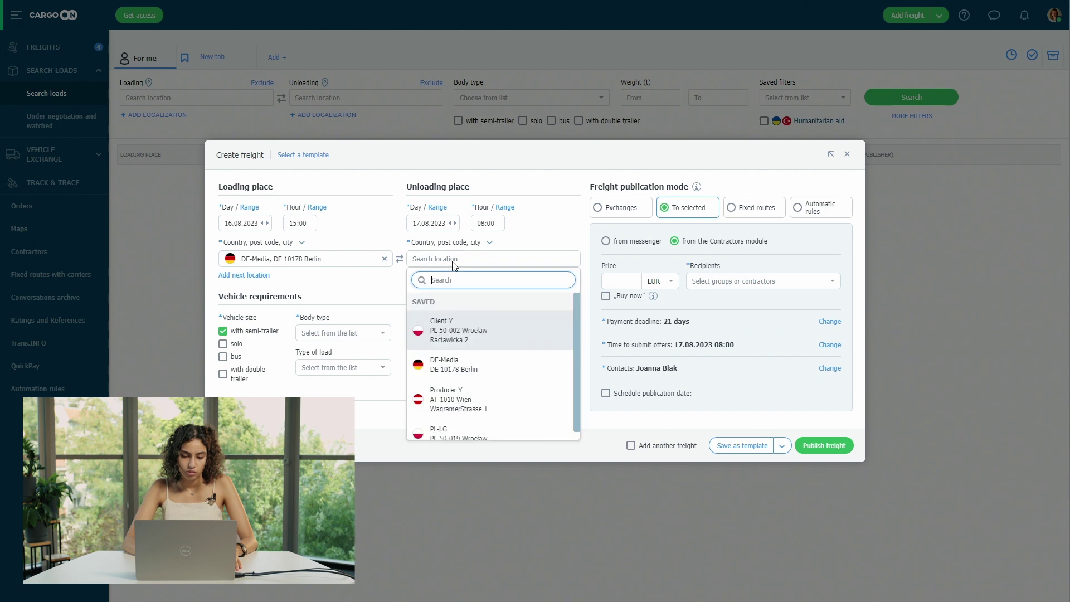
left_click(493, 395)
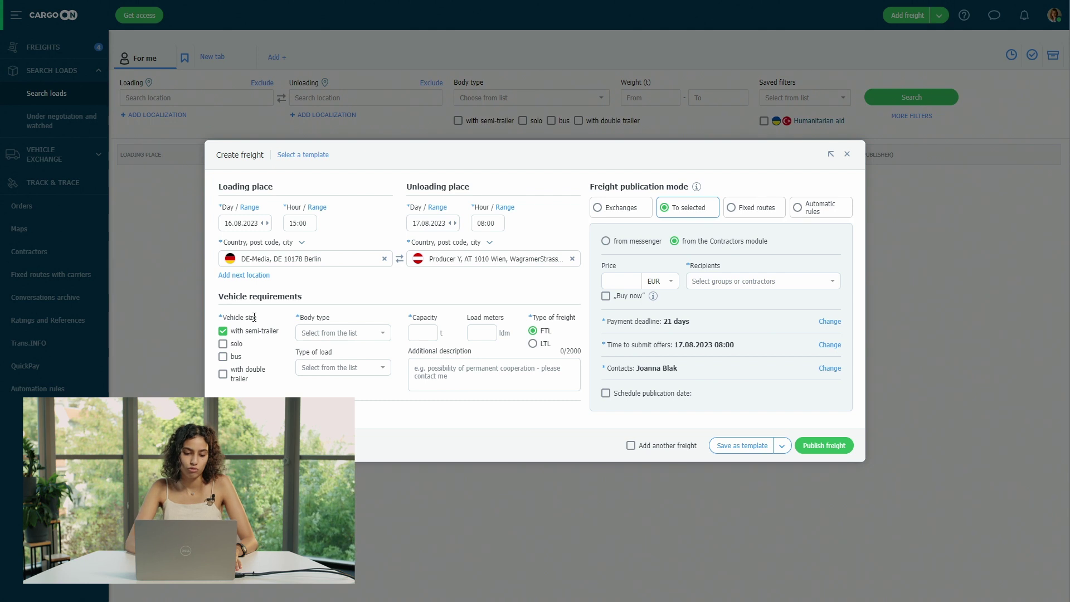
- Choose a curtainsider body, enter 9 t capacity, and reveal the other vehicle requirements
left_click(339, 333)
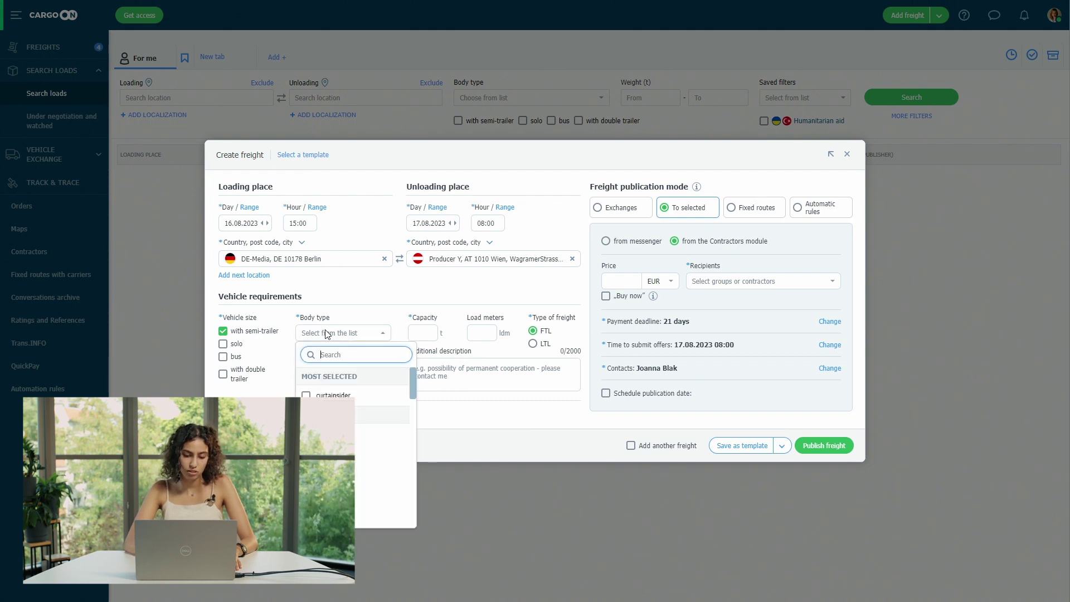
left_click(353, 394)
left_click(423, 334)
type("9")
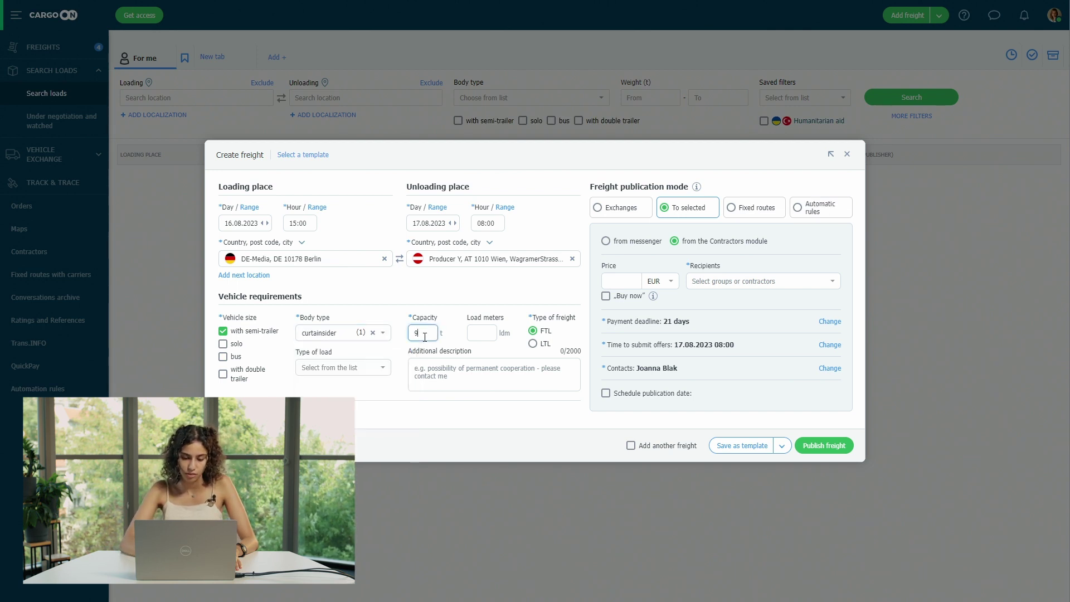
left_click(493, 308)
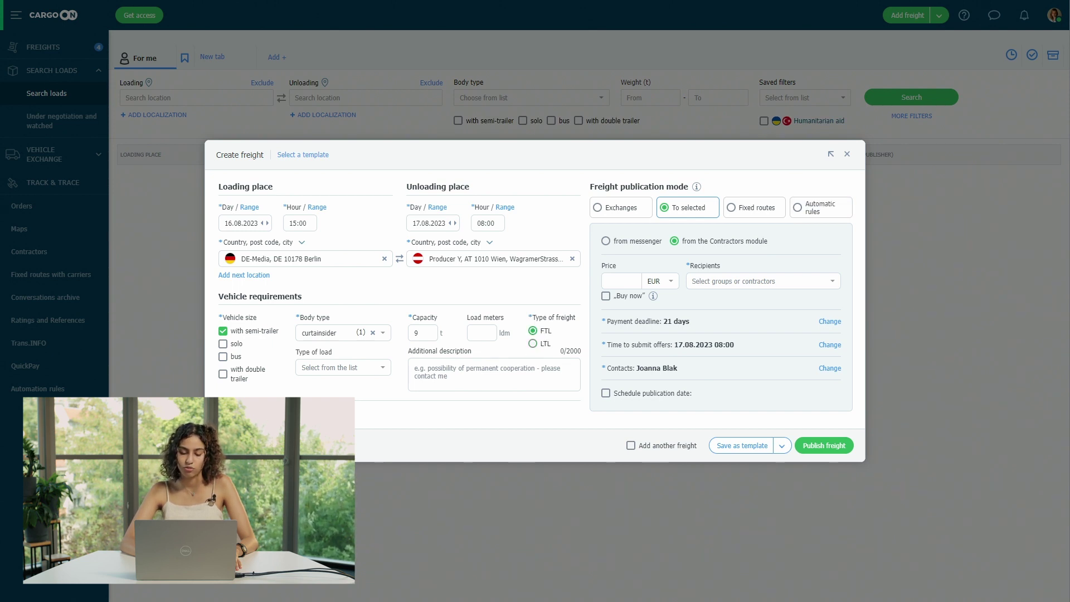
left_click(254, 411)
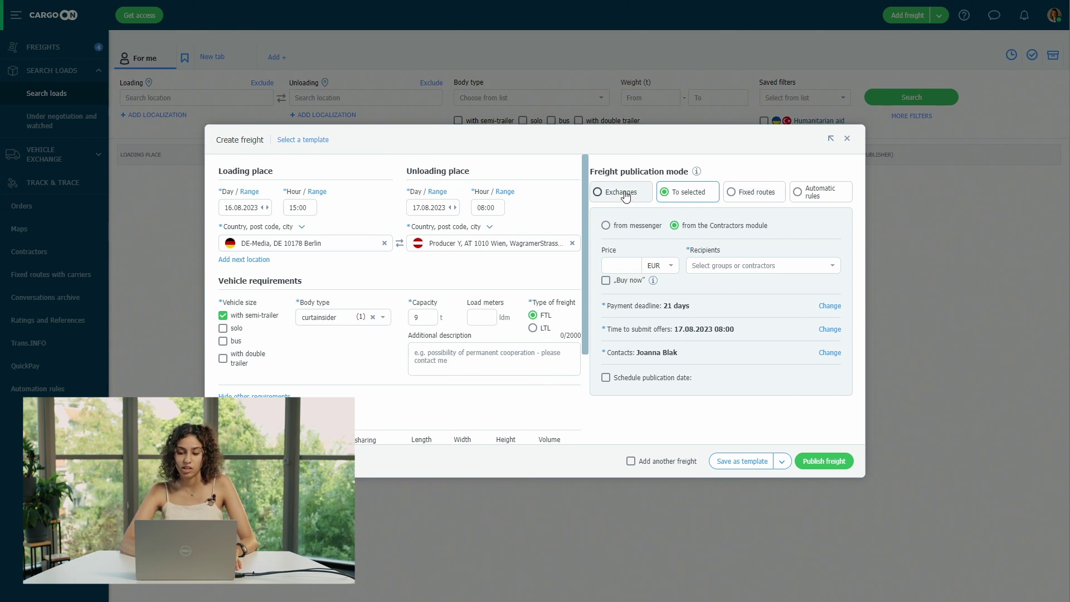
- Publish the freight to a single messenger contact, then open the Messenger panel
left_click(635, 226)
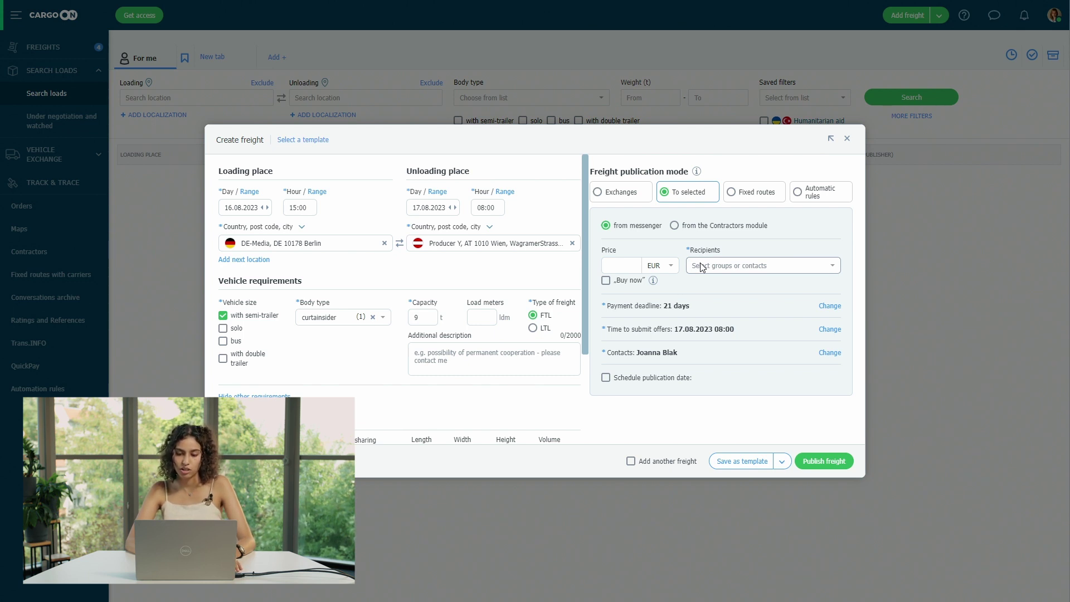
left_click(700, 263)
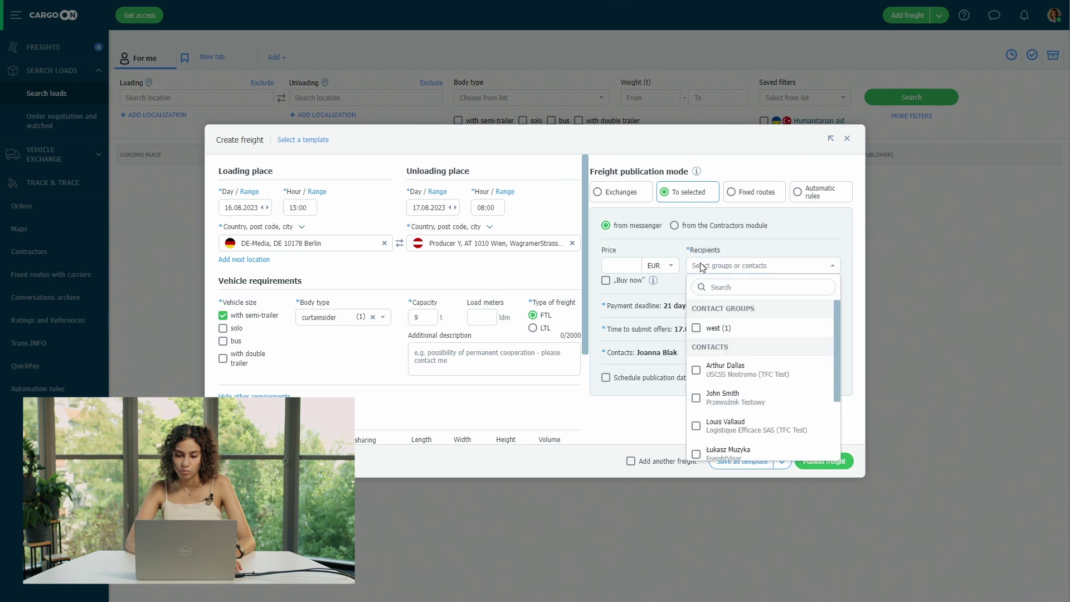
left_click(735, 380)
left_click(667, 429)
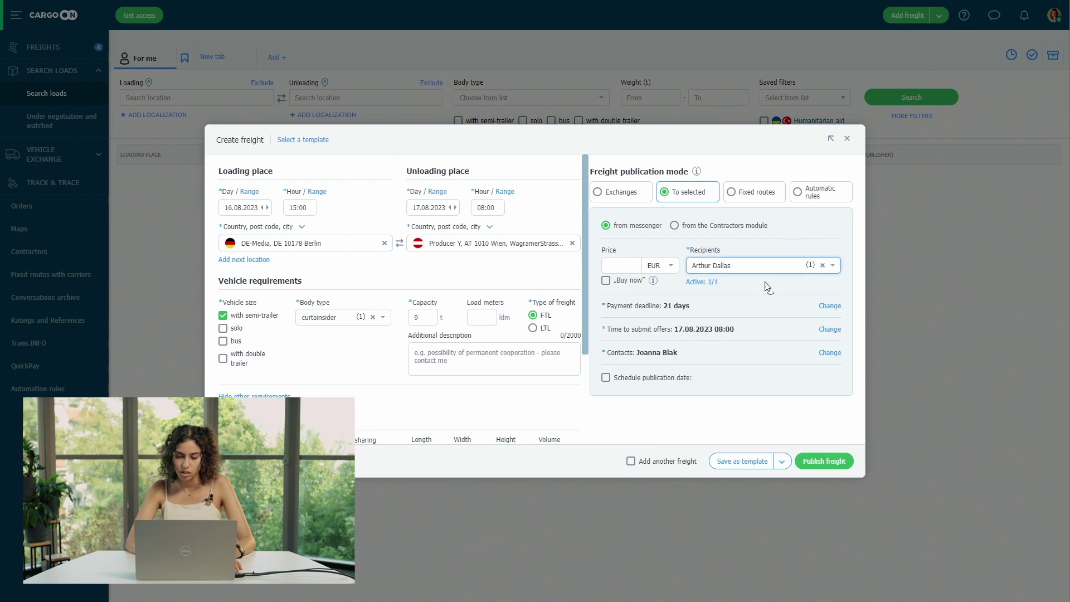
left_click(822, 463)
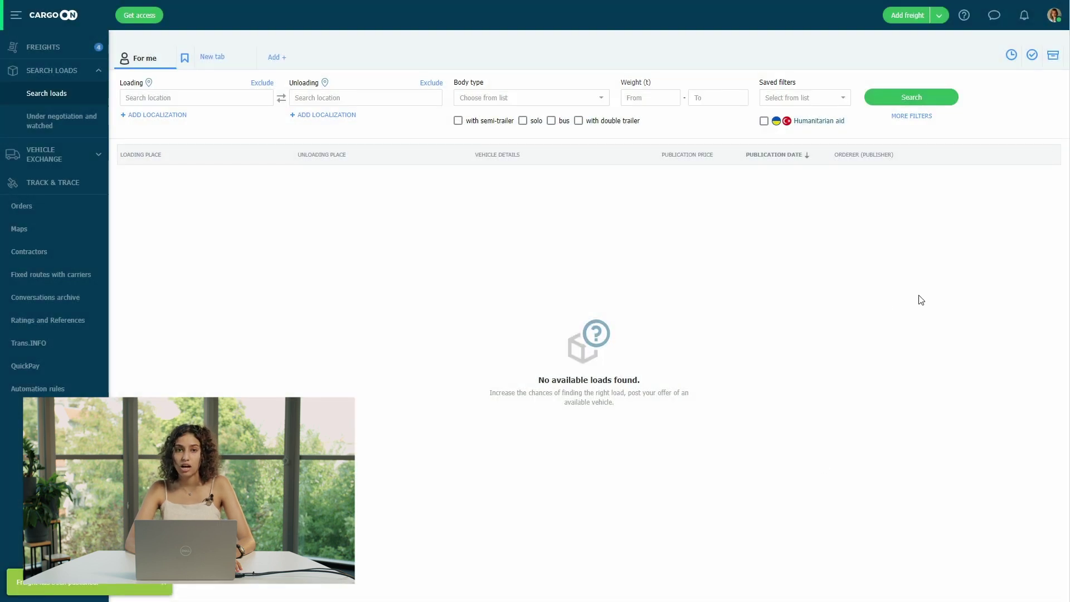
left_click(995, 16)
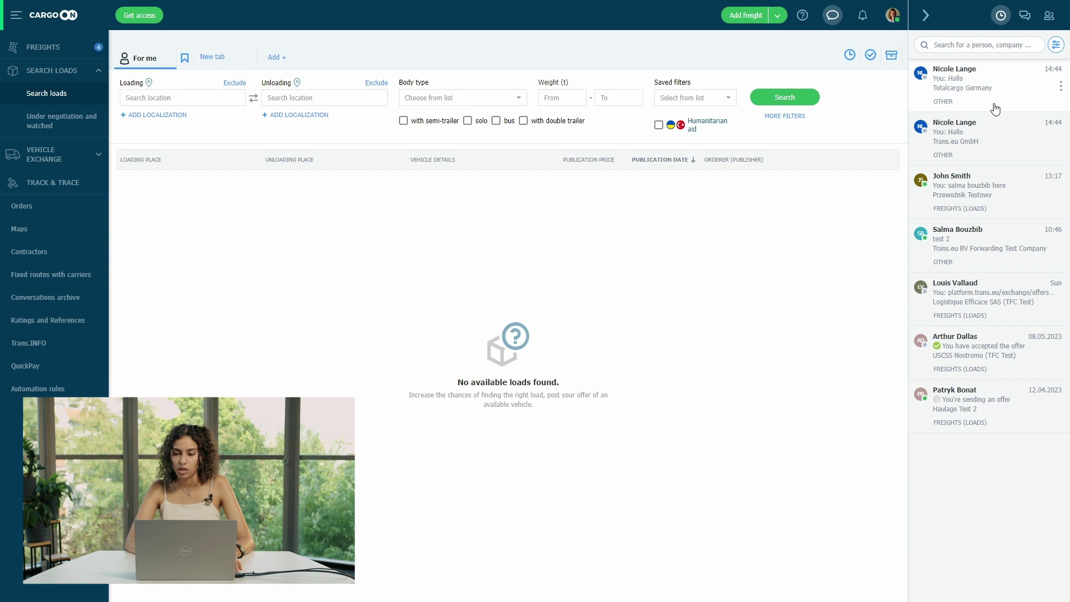
- Search messenger contacts for the Trans.eu BV Carriers test carrier and add them to your contacts
left_click(1047, 20)
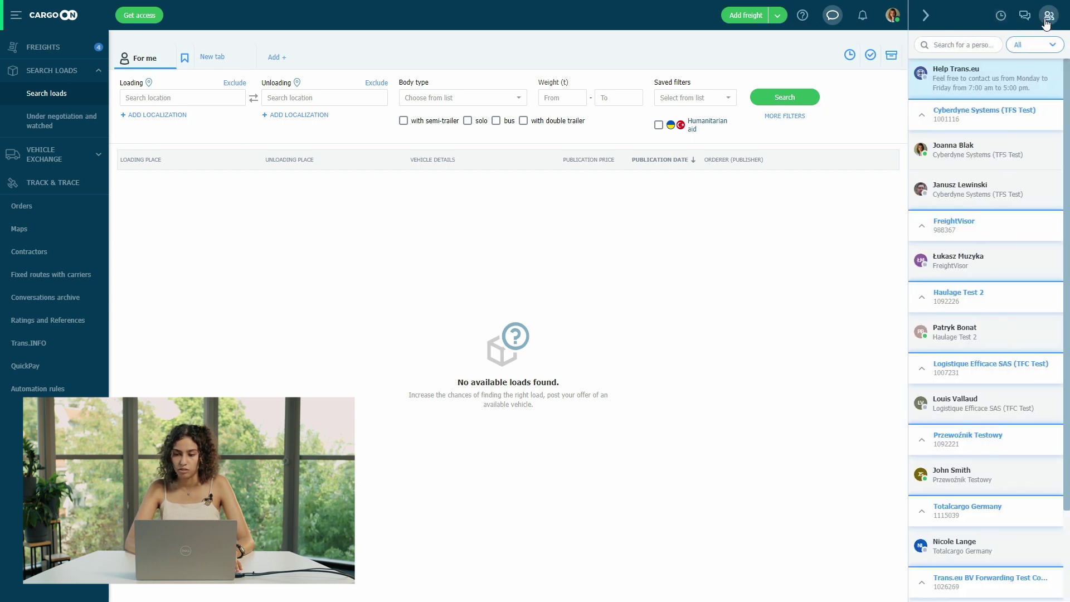
left_click(972, 45)
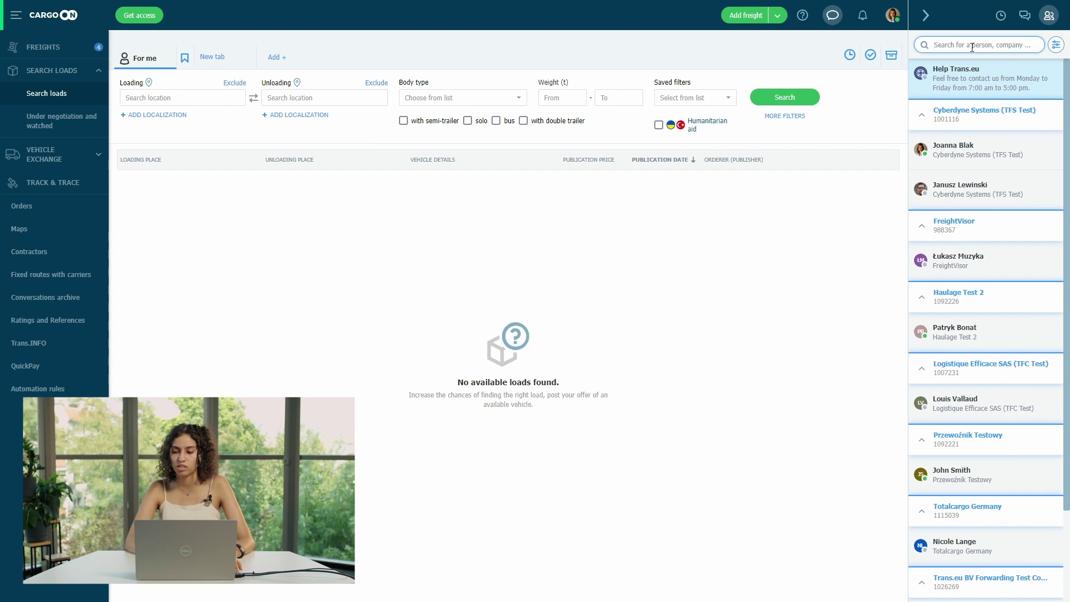
type("sergino")
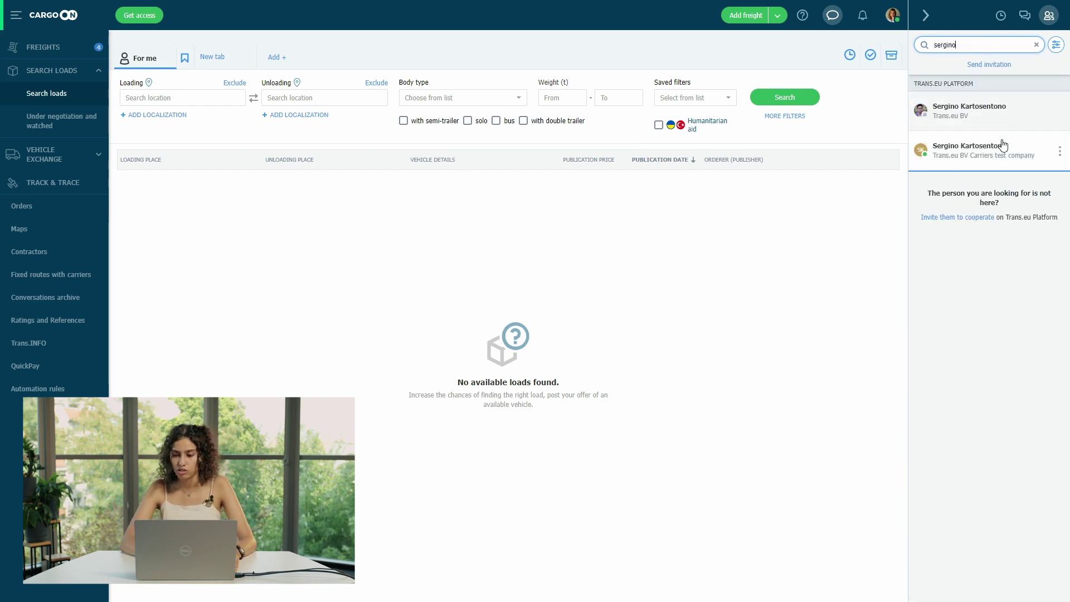
left_click(1001, 148)
left_click(1060, 154)
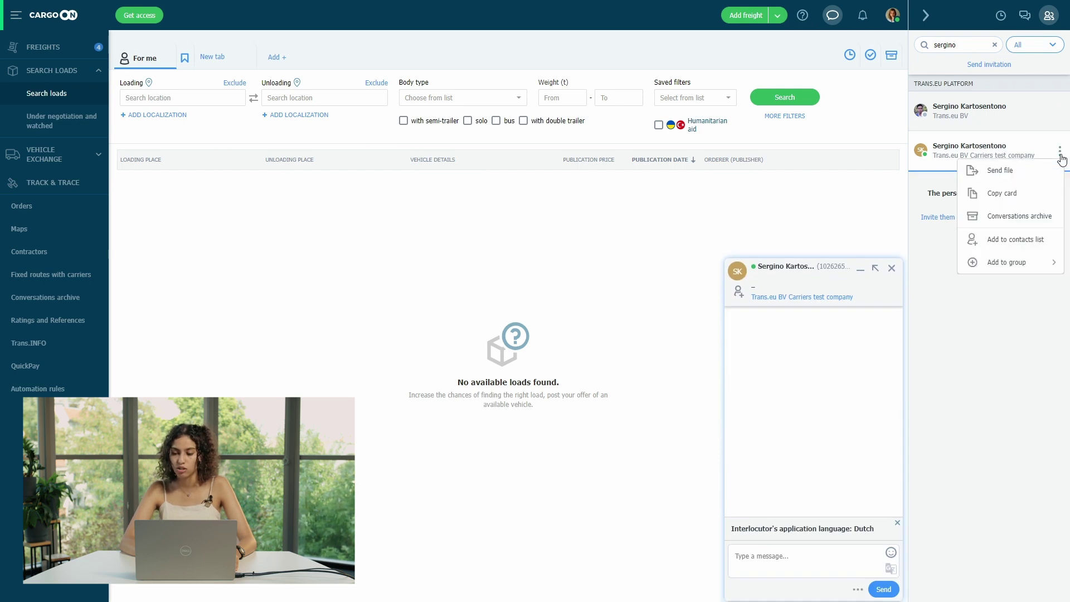
left_click(1020, 239)
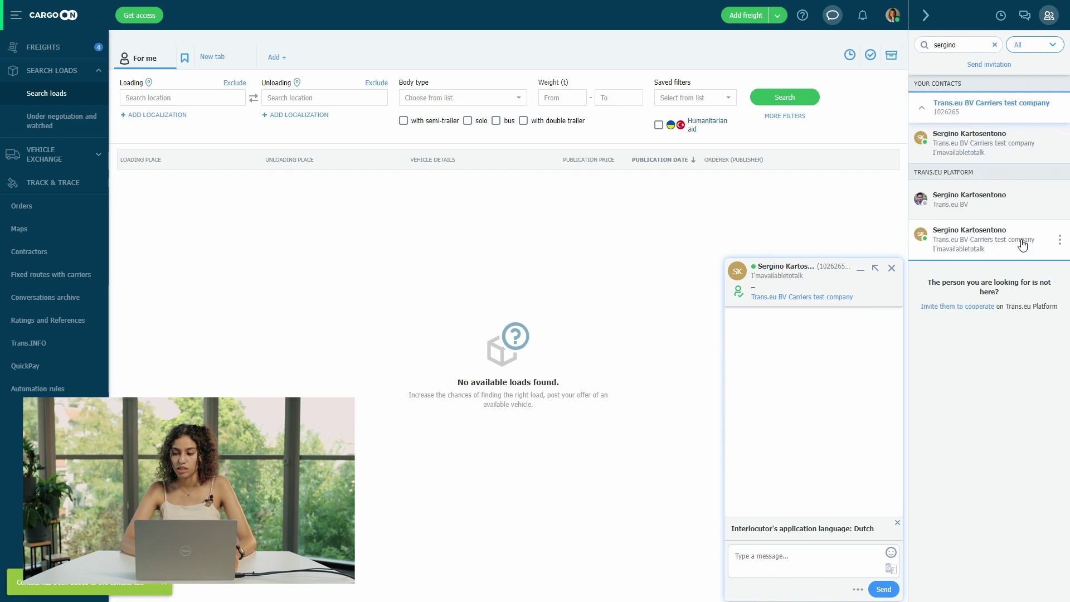
left_click(752, 17)
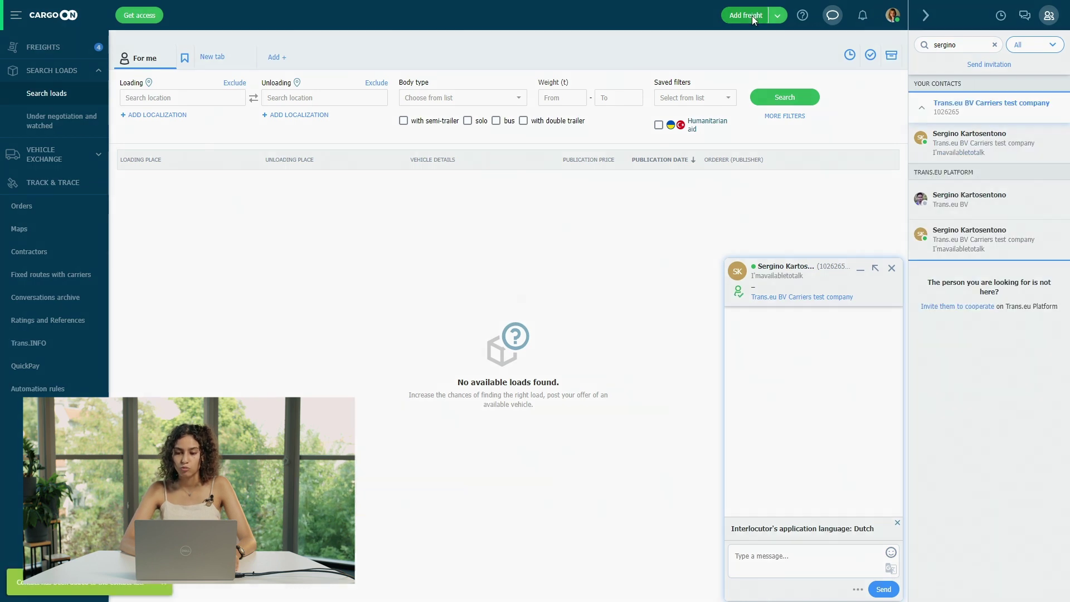
- Set the freight's recipients to the Freight group from the Contractors module
left_click(605, 240)
left_click(722, 281)
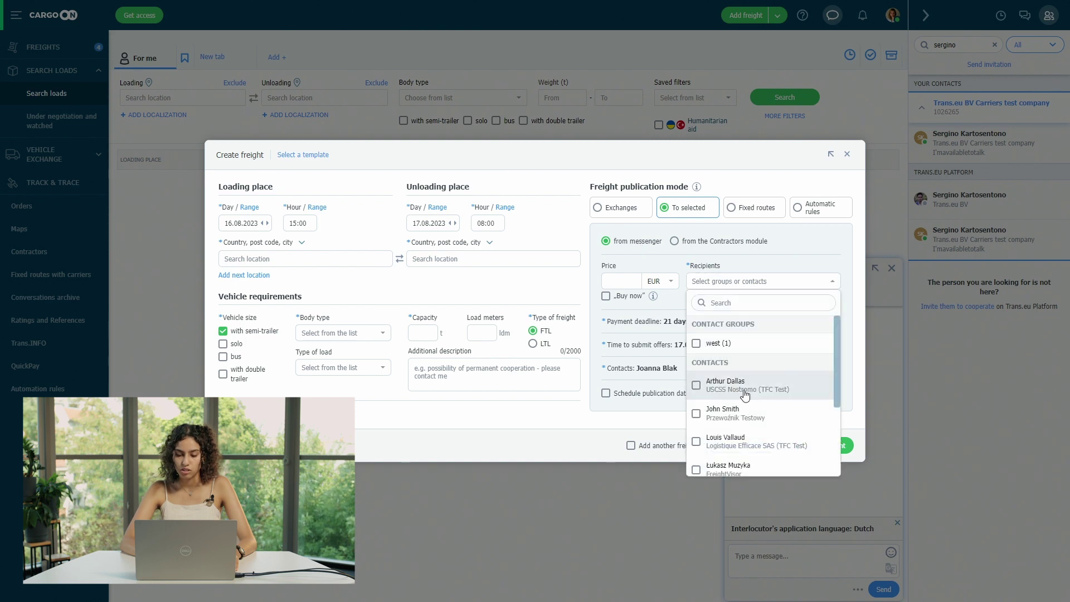
scroll(745, 394, "down", 3)
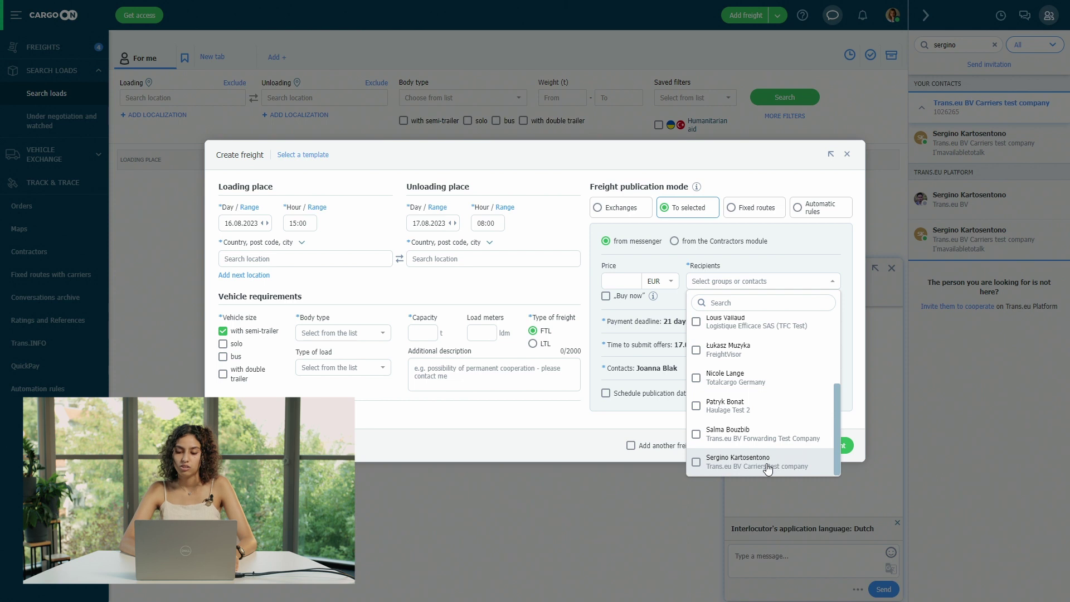
left_click(783, 256)
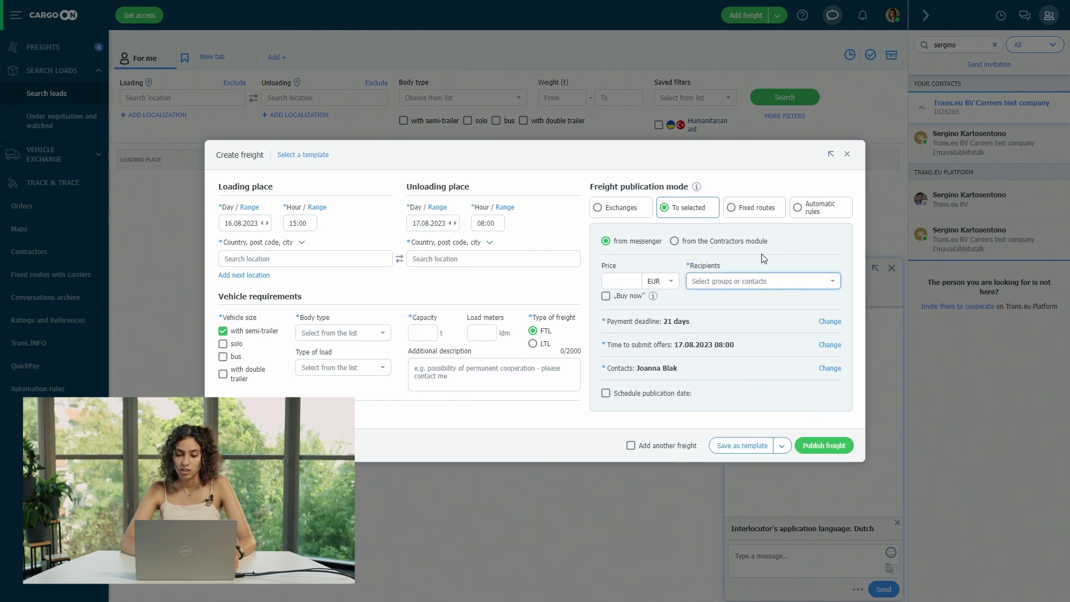
left_click(675, 242)
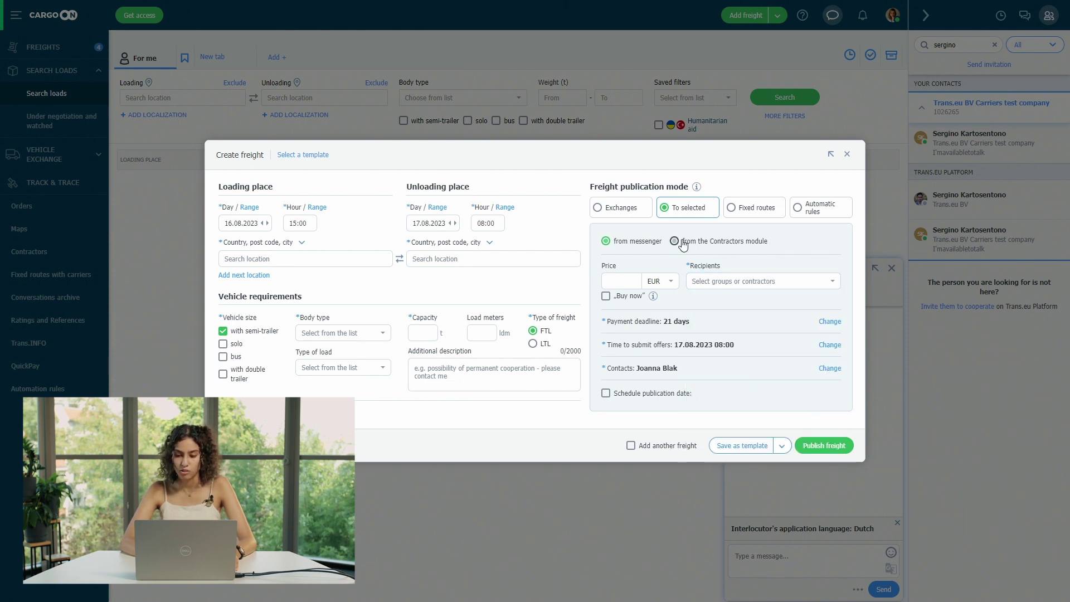
left_click(755, 283)
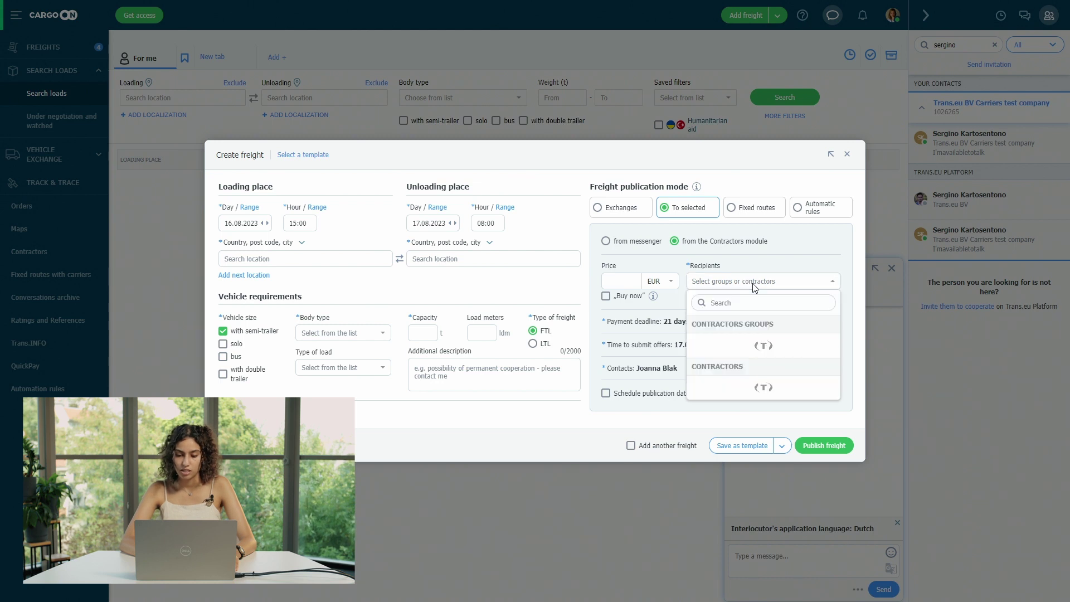
scroll(758, 439, "down", 3)
scroll(757, 440, "down", 2)
scroll(752, 429, "up", 6)
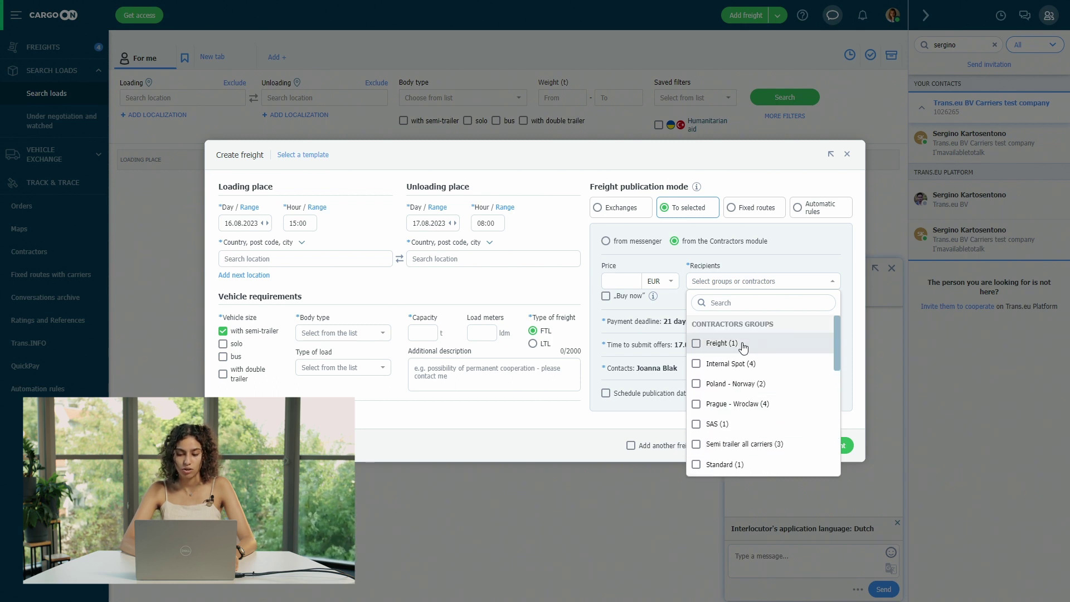
left_click(743, 344)
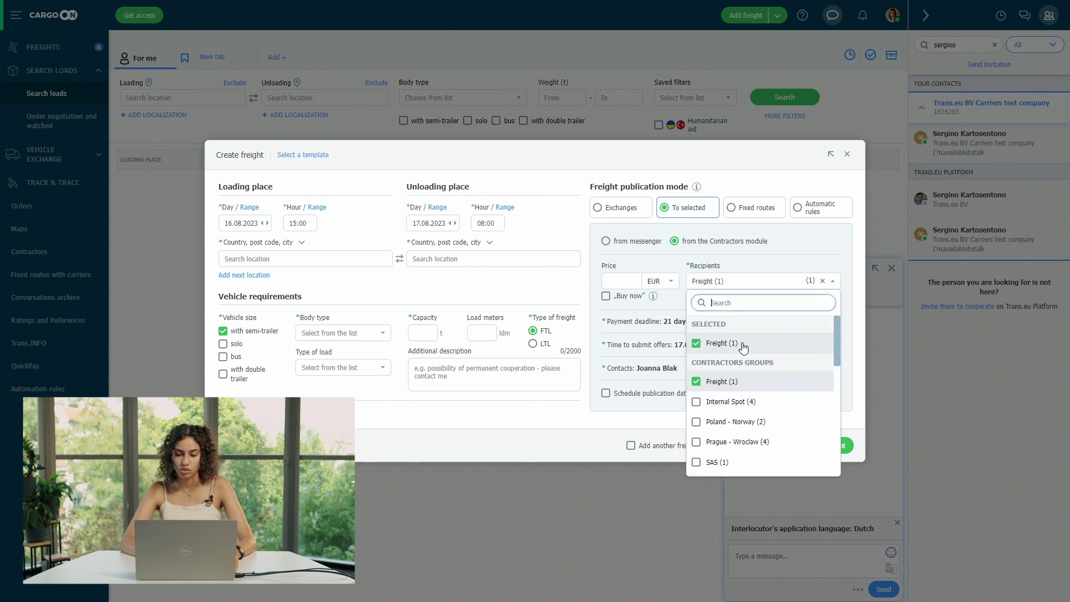
left_click(543, 290)
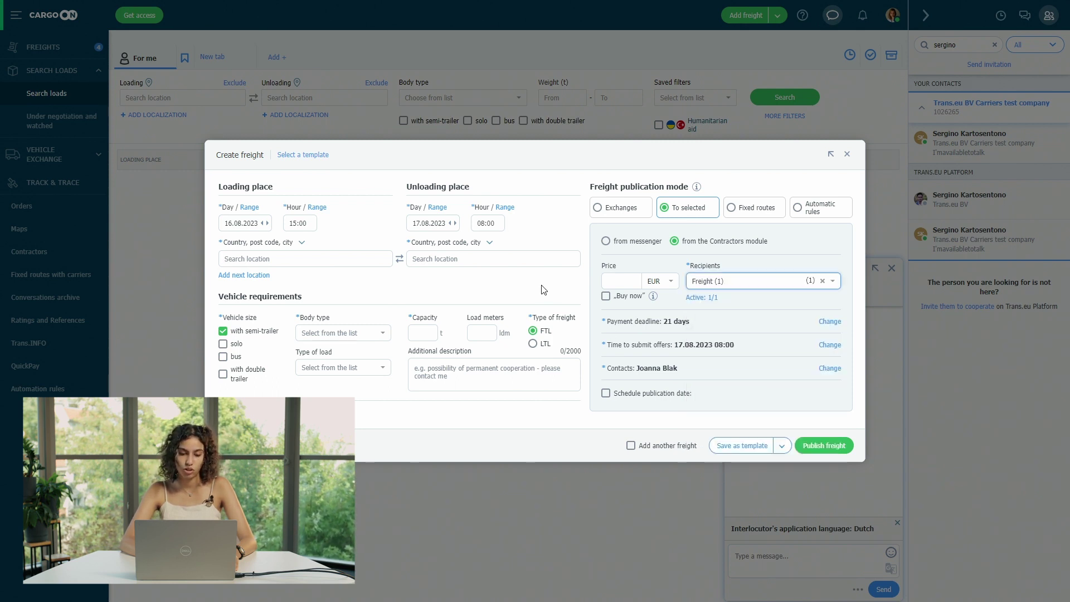
- Set loading place DE-Media Berlin and unloading place Producer Y Wien
left_click(312, 258)
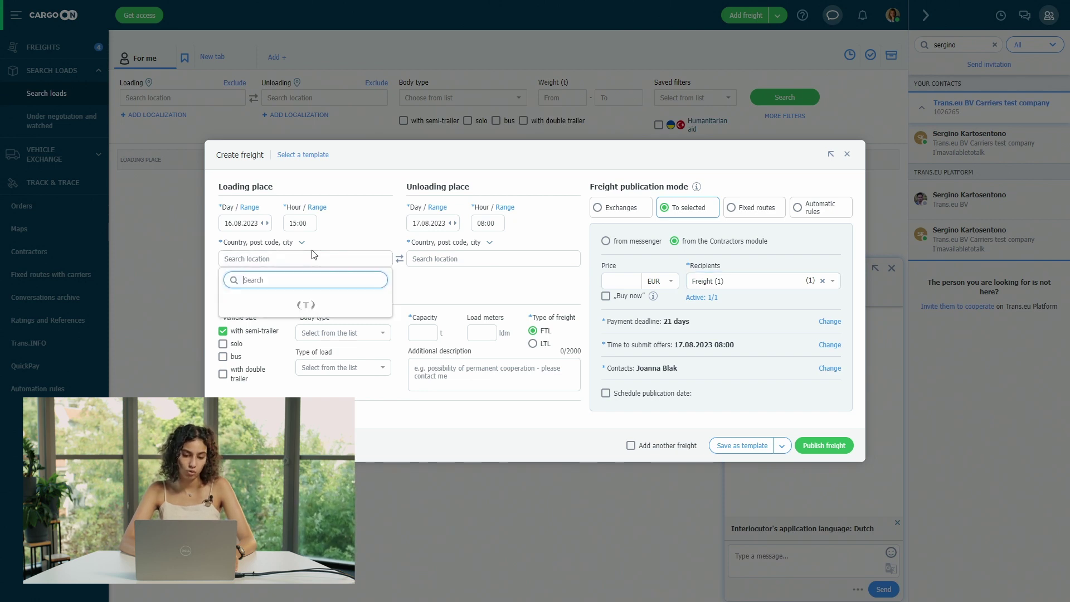
left_click(295, 322)
left_click(468, 263)
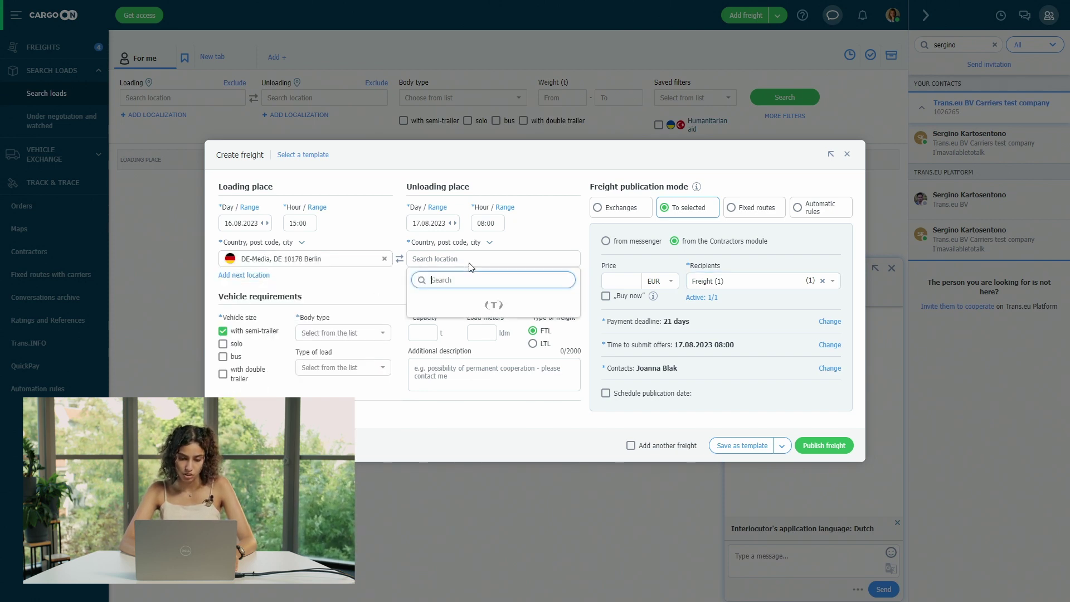
left_click(494, 395)
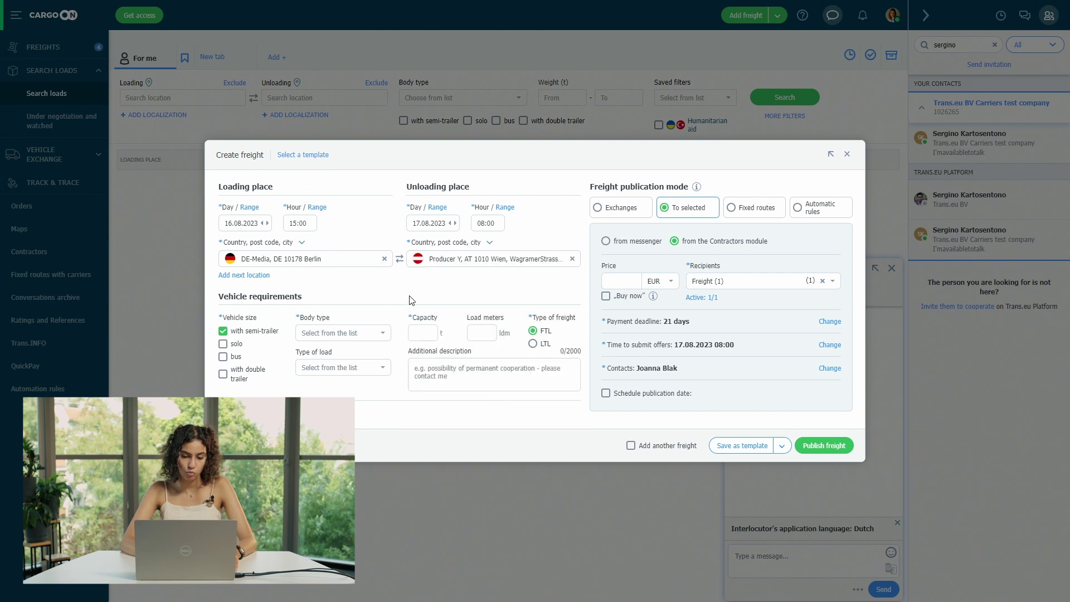
- Choose a curtainsider body with 9 t capacity, publish the freight, and close the carrier chat
left_click(340, 333)
left_click(337, 395)
left_click(423, 332)
type("9")
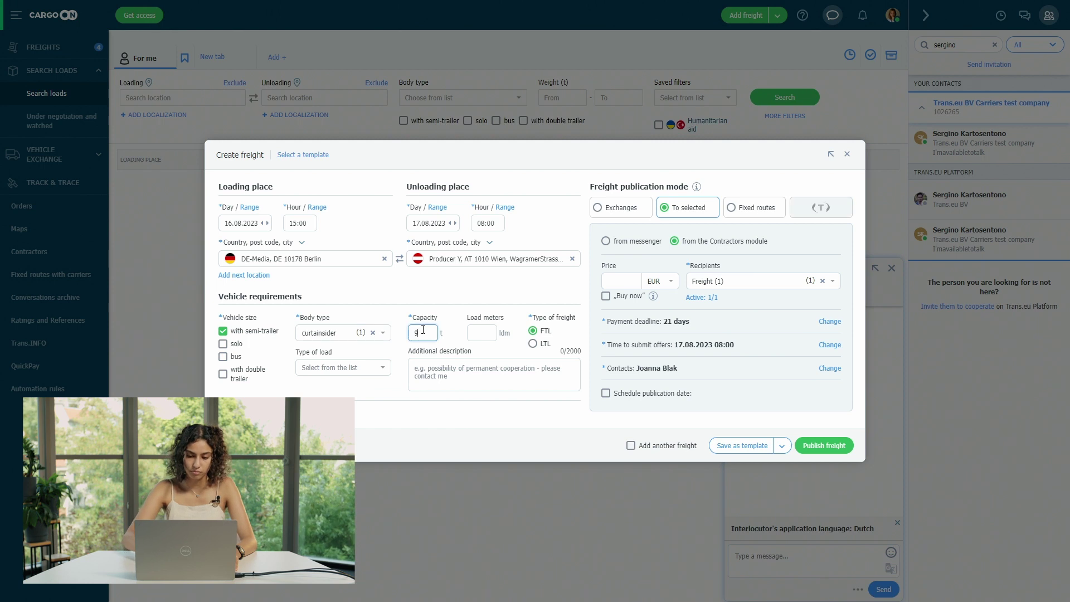
left_click(505, 295)
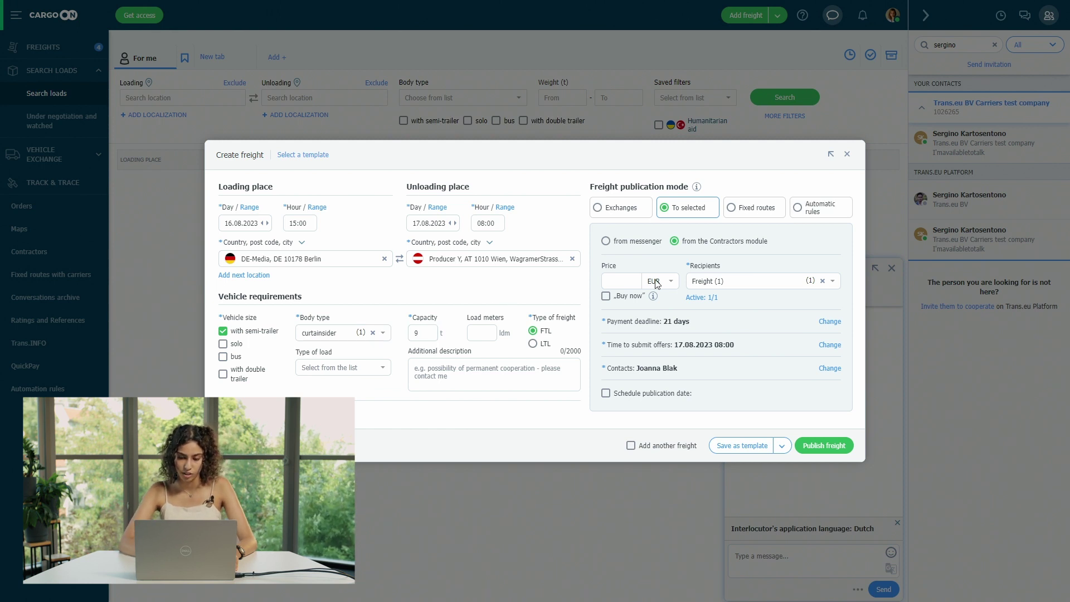
left_click(820, 445)
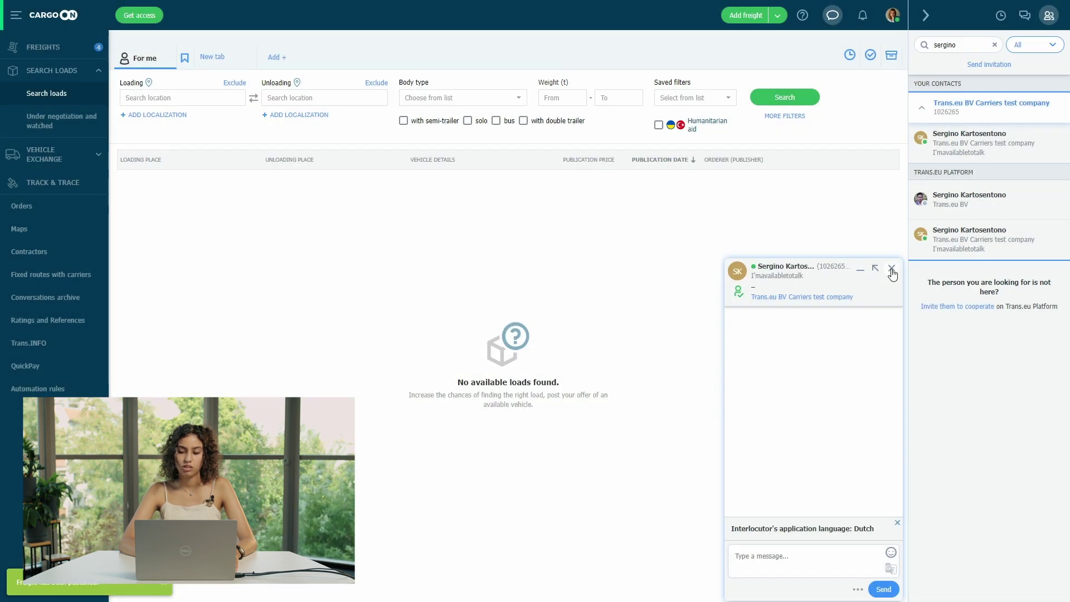
left_click(891, 272)
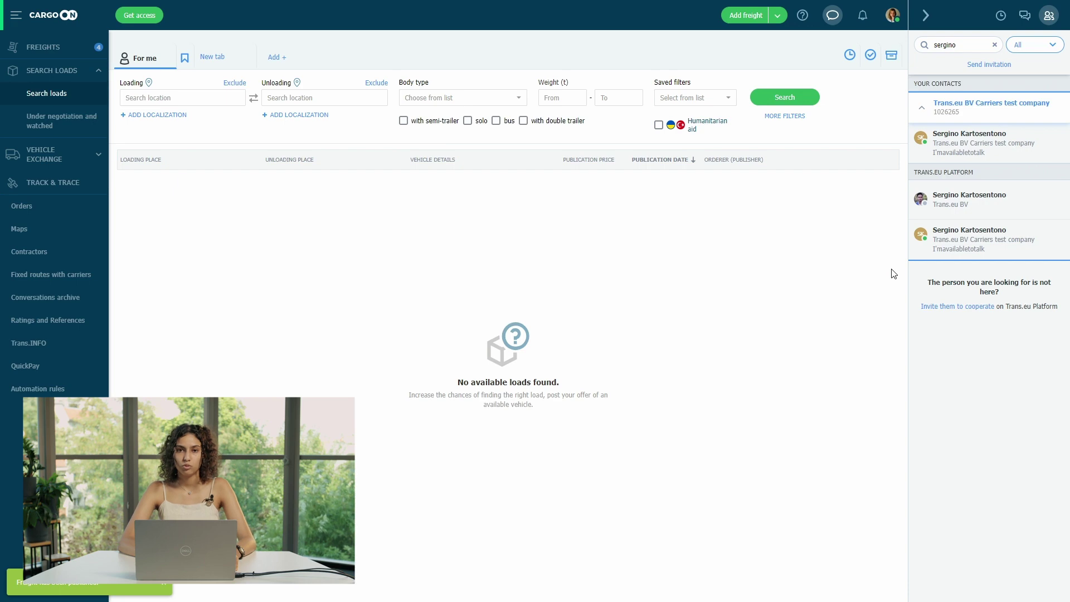